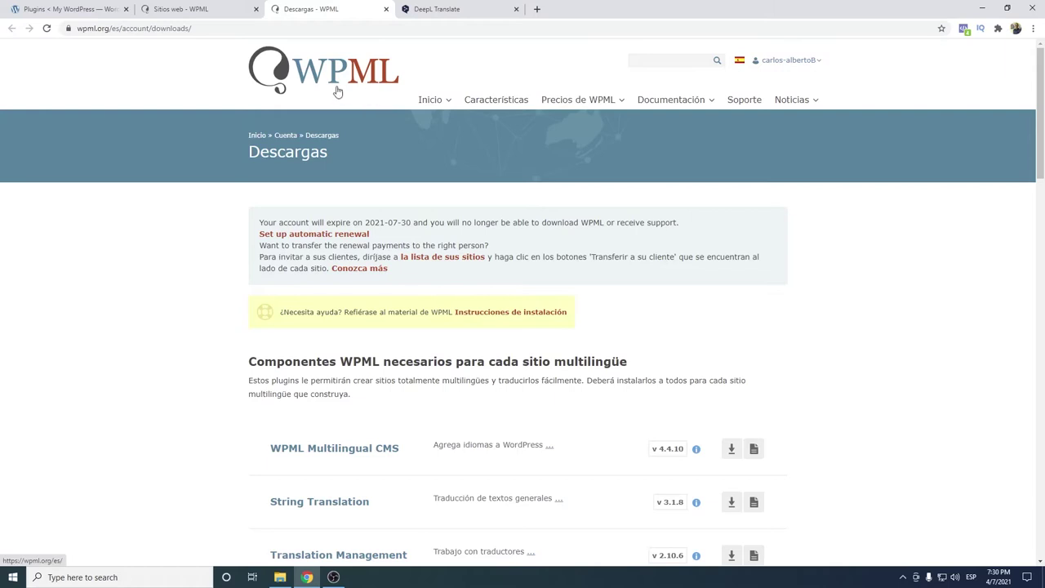
# Look over the required WPML components on the account's downloads page.
pyautogui.moveTo(756, 66)
pyautogui.click(758, 95)
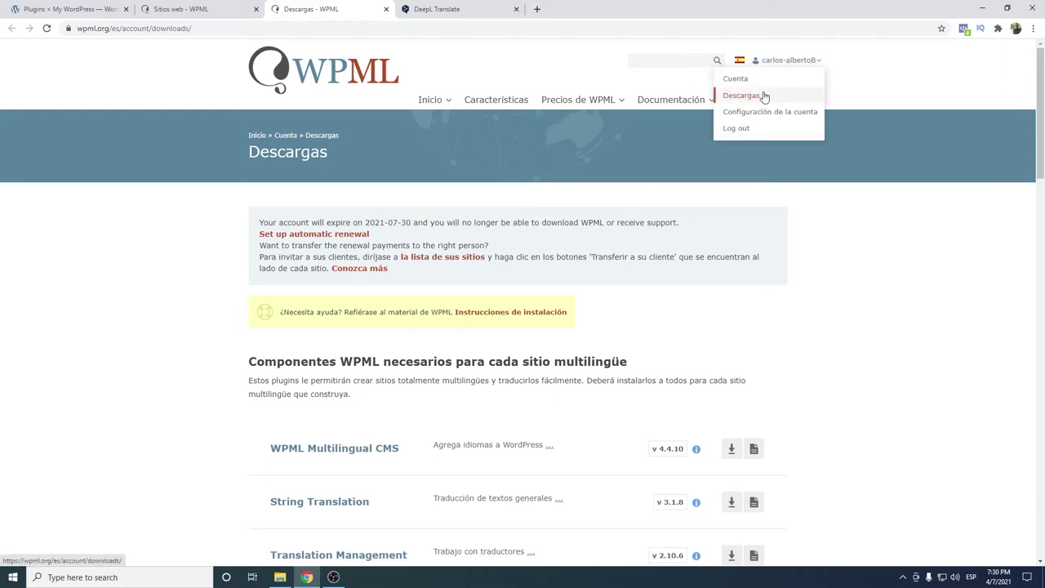
pyautogui.scroll(-2, 402, 378)
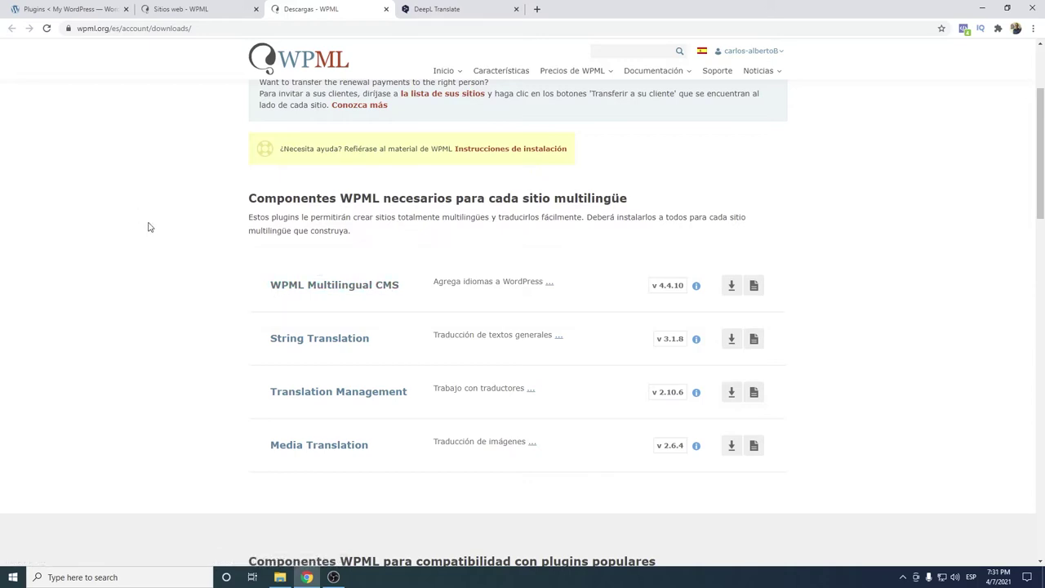
# Select sitepress-multilingual-cms.4.4.10.zip from the Desktop as the plugin archive to upload to the WordPress site.
pyautogui.click(96, 4)
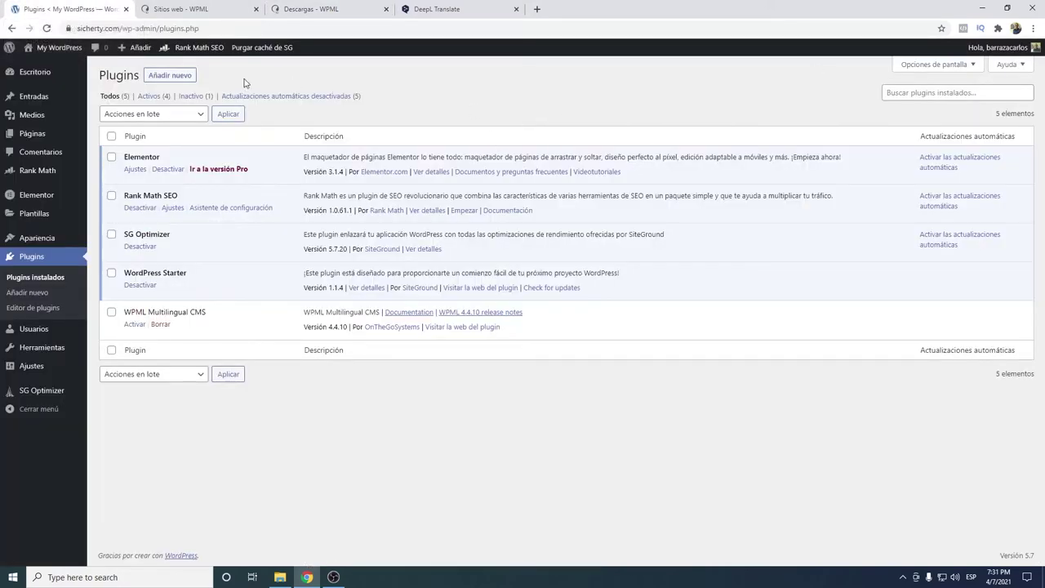
pyautogui.click(186, 78)
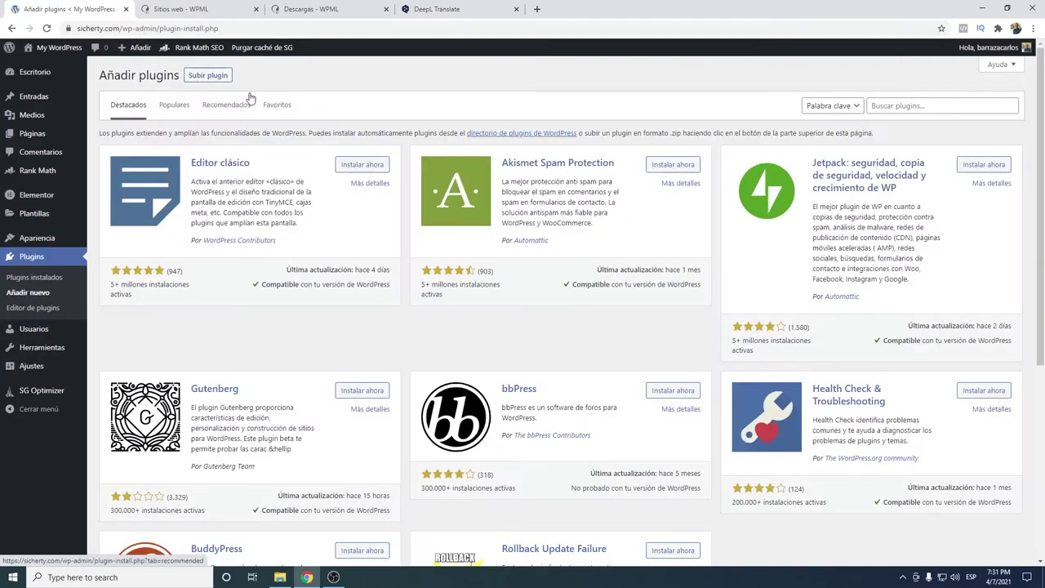
pyautogui.click(217, 81)
pyautogui.click(462, 174)
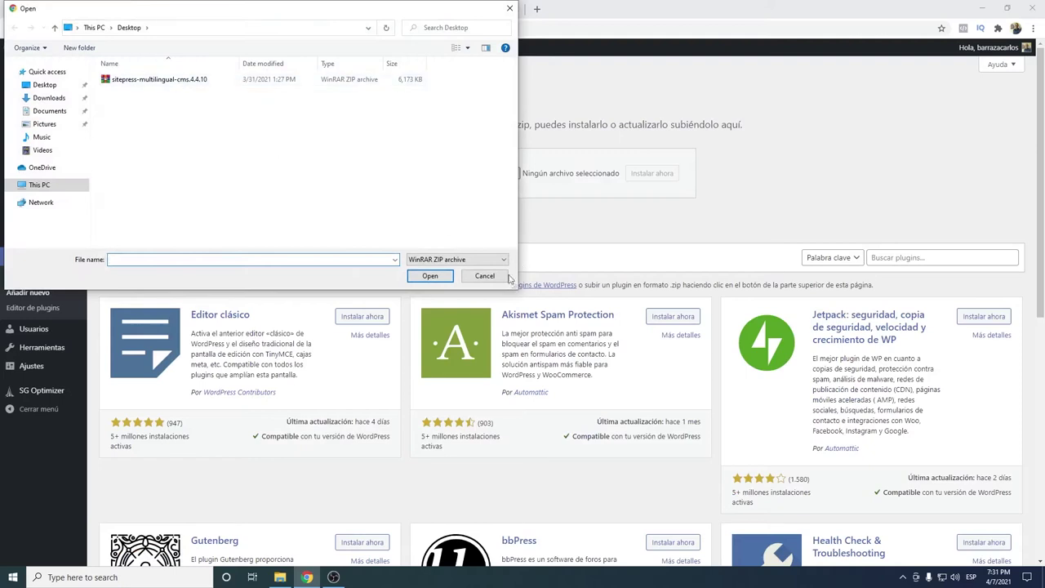
pyautogui.click(197, 82)
pyautogui.click(431, 276)
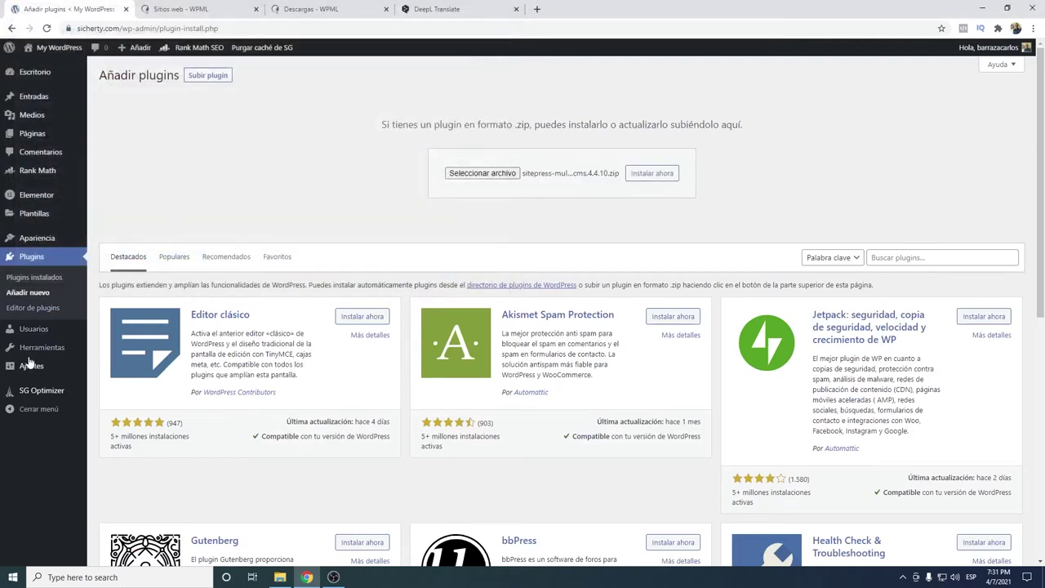
# Activate the installed WPML Multilingual CMS plugin and open its setup wizard.
pyautogui.click(46, 279)
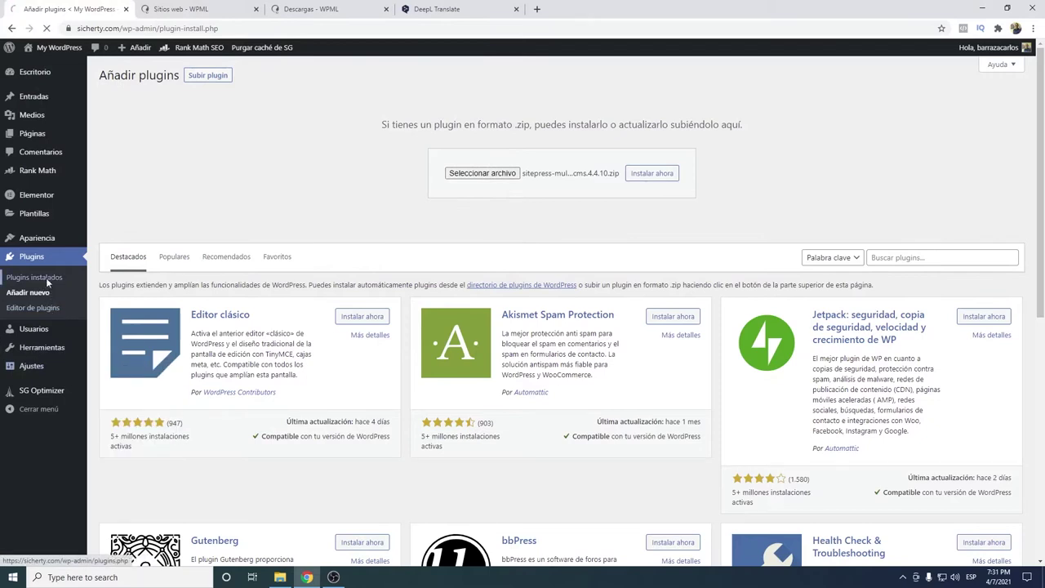
pyautogui.click(133, 325)
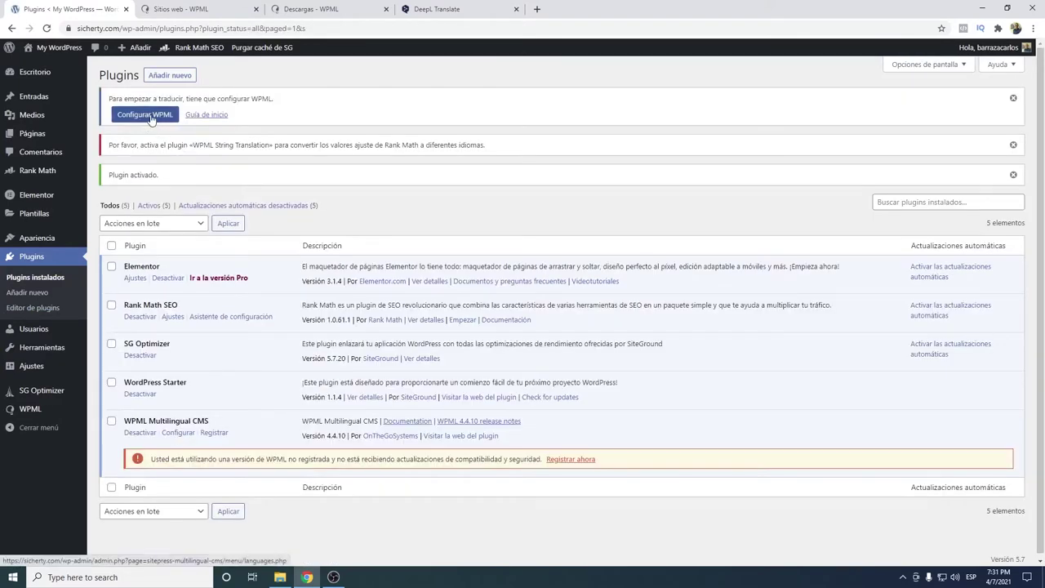
pyautogui.click(151, 120)
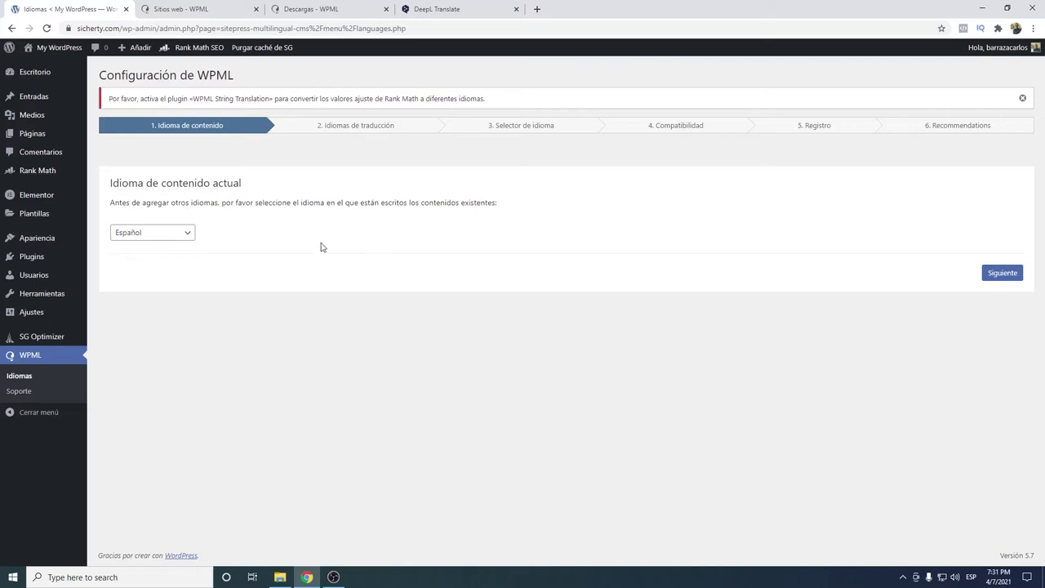
# Keep Español as the current content language and enable Inglés and Portugués, Brasil as translation languages.
pyautogui.click(175, 237)
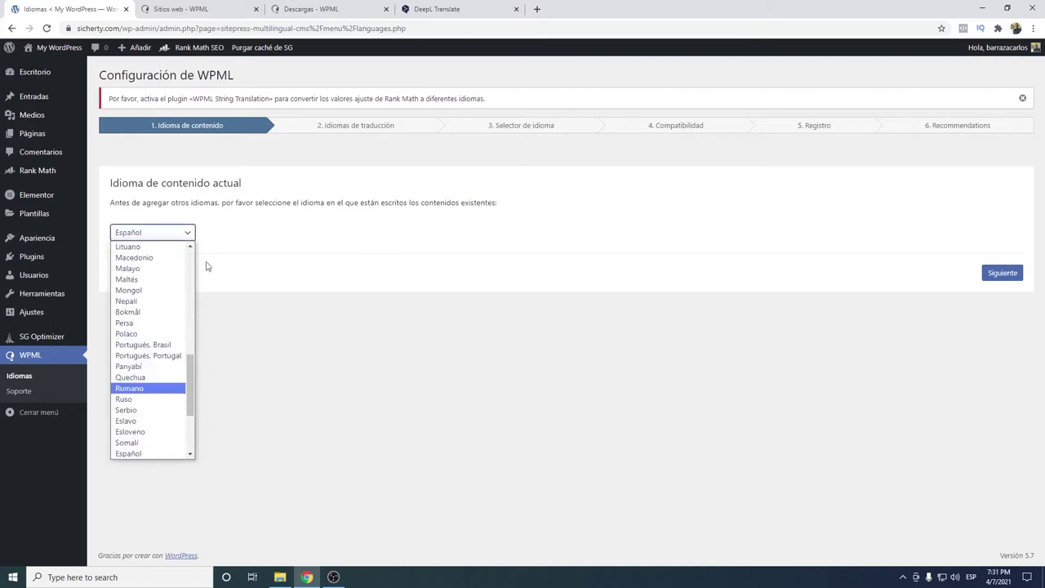
pyautogui.click(313, 249)
pyautogui.click(1013, 274)
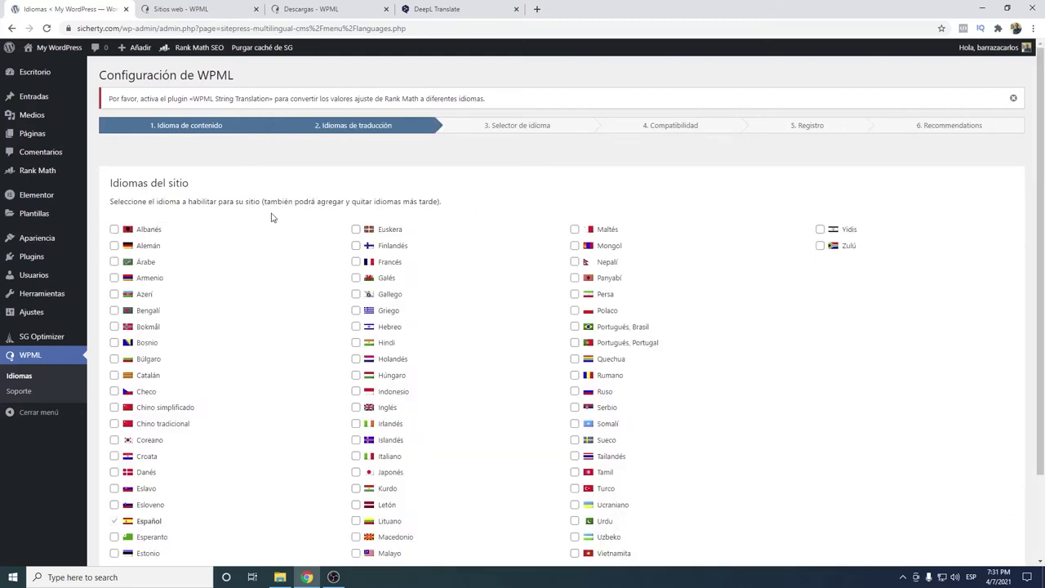
pyautogui.scroll(-2, 272, 217)
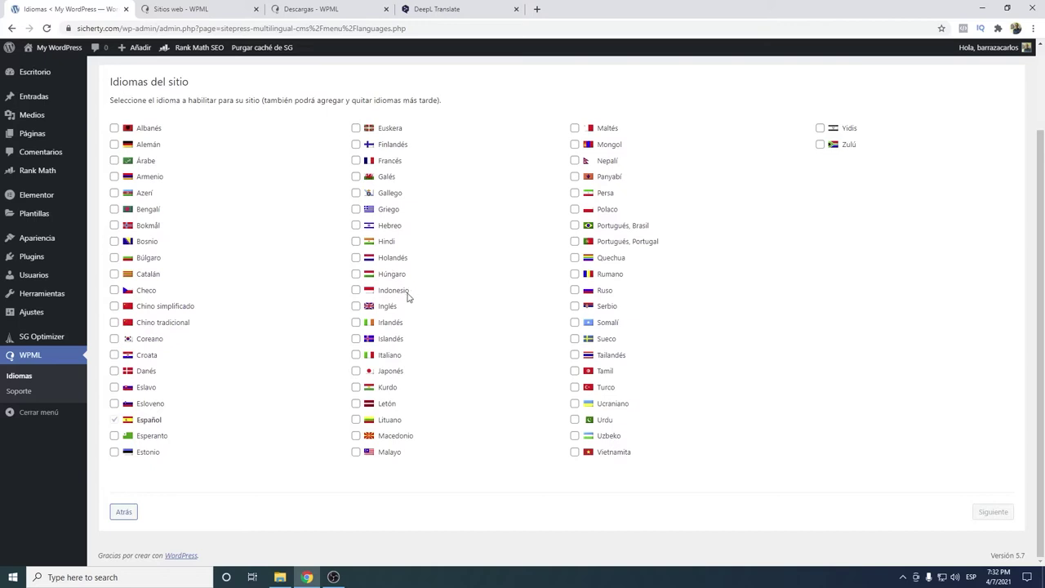
pyautogui.click(385, 309)
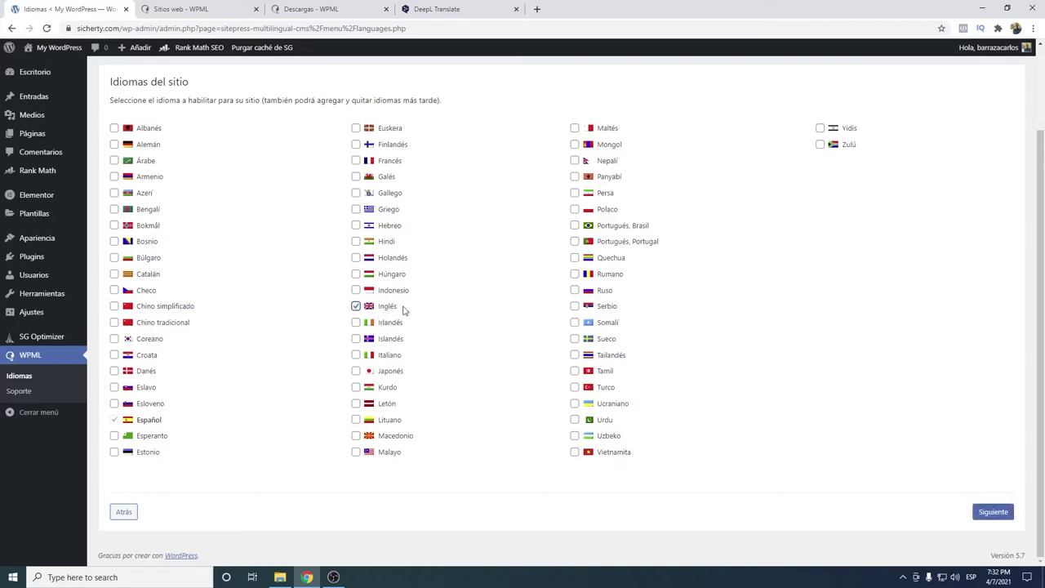
pyautogui.click(625, 232)
pyautogui.click(990, 513)
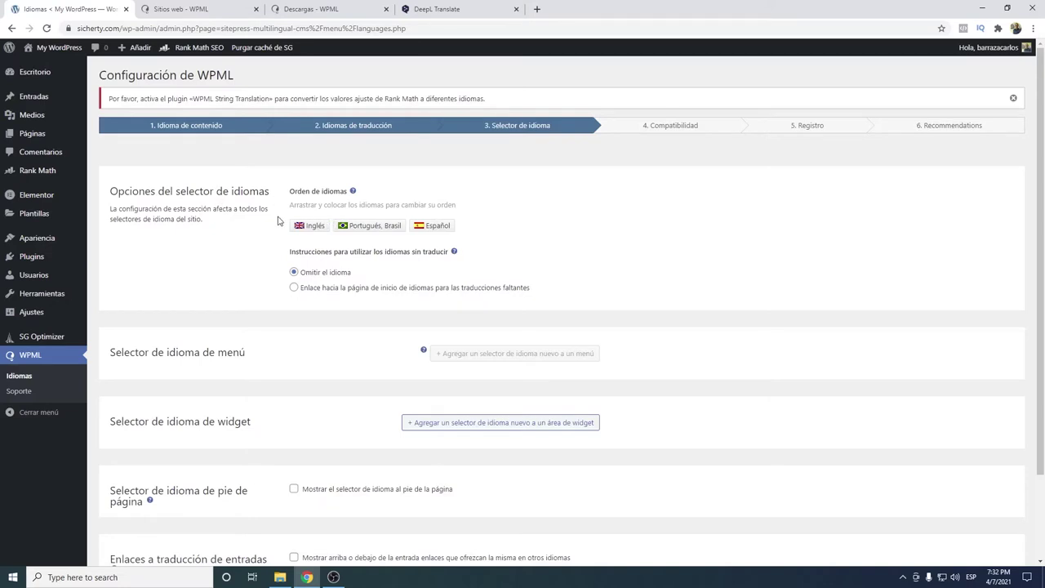
# Order the language switcher as Español, Portugués, Brasil, Inglés, and opt out of sending compatibility information to wpml.org.
pyautogui.scroll(-1, 325, 373)
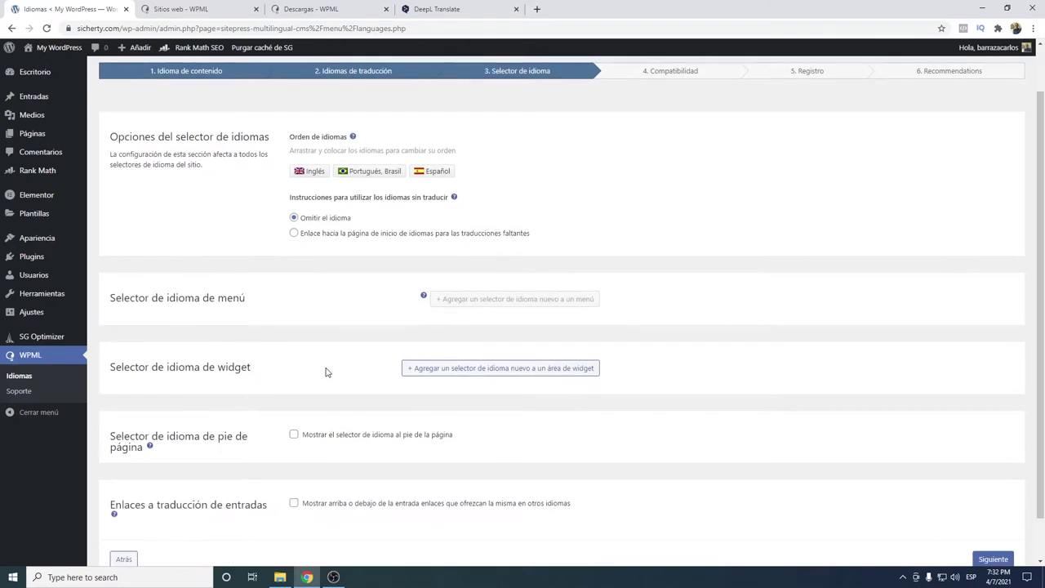
pyautogui.moveTo(308, 170)
pyautogui.mouseDown()
pyautogui.moveTo(389, 172)
pyautogui.moveTo(303, 172)
pyautogui.mouseUp()
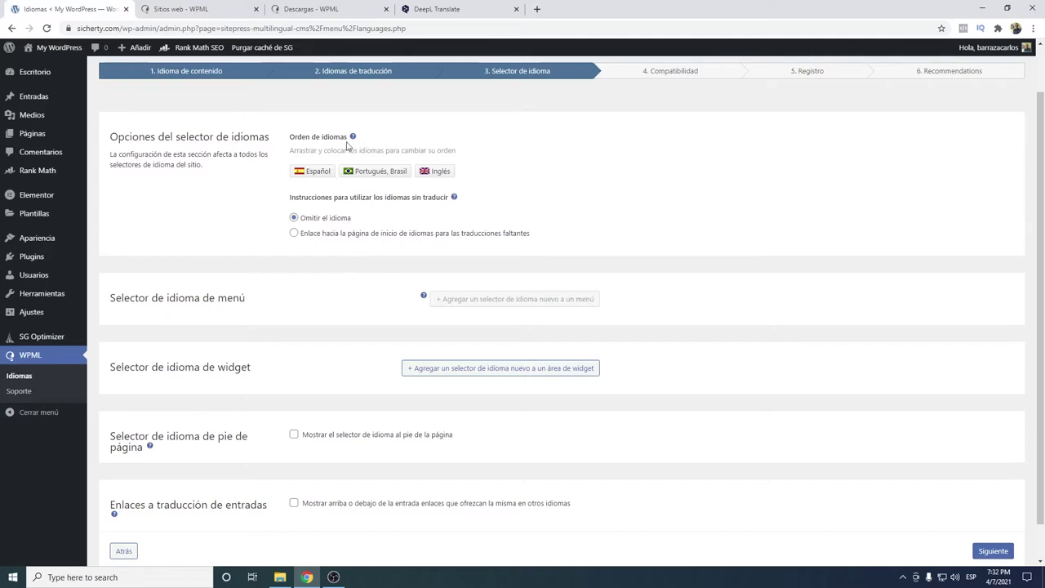
pyautogui.scroll(-1, 334, 222)
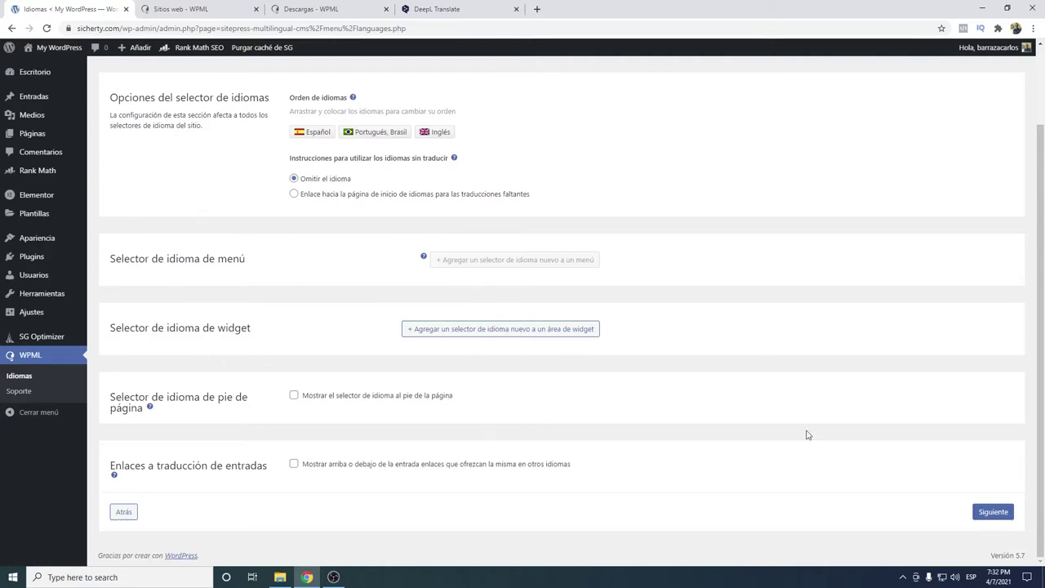
pyautogui.click(988, 512)
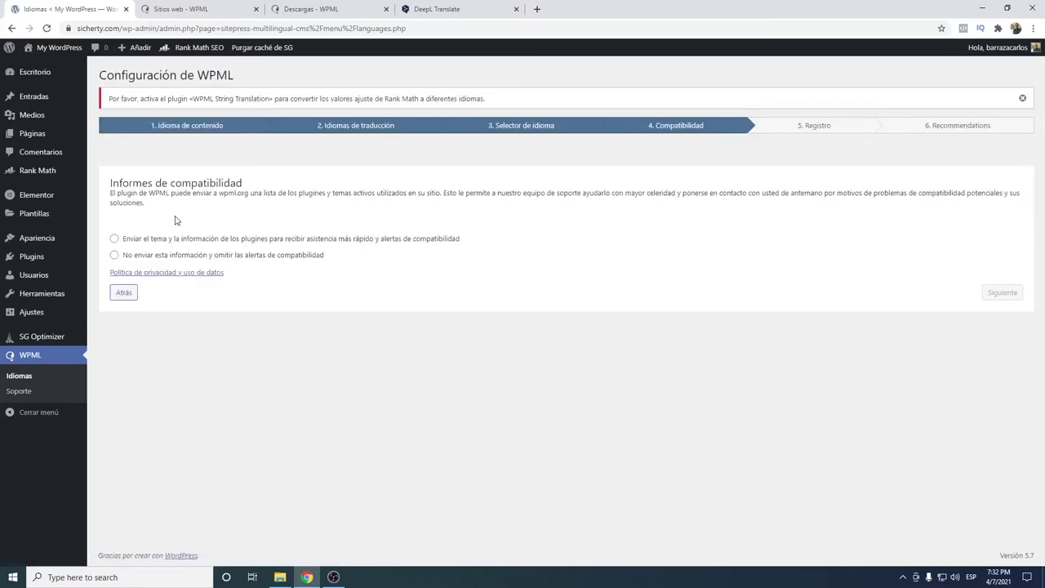
pyautogui.click(137, 255)
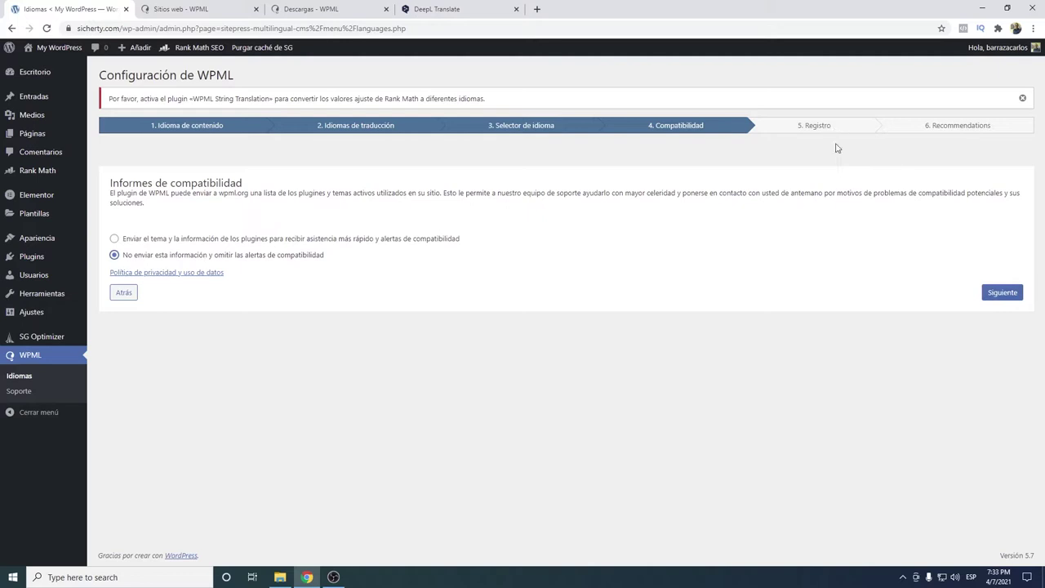
pyautogui.click(1001, 292)
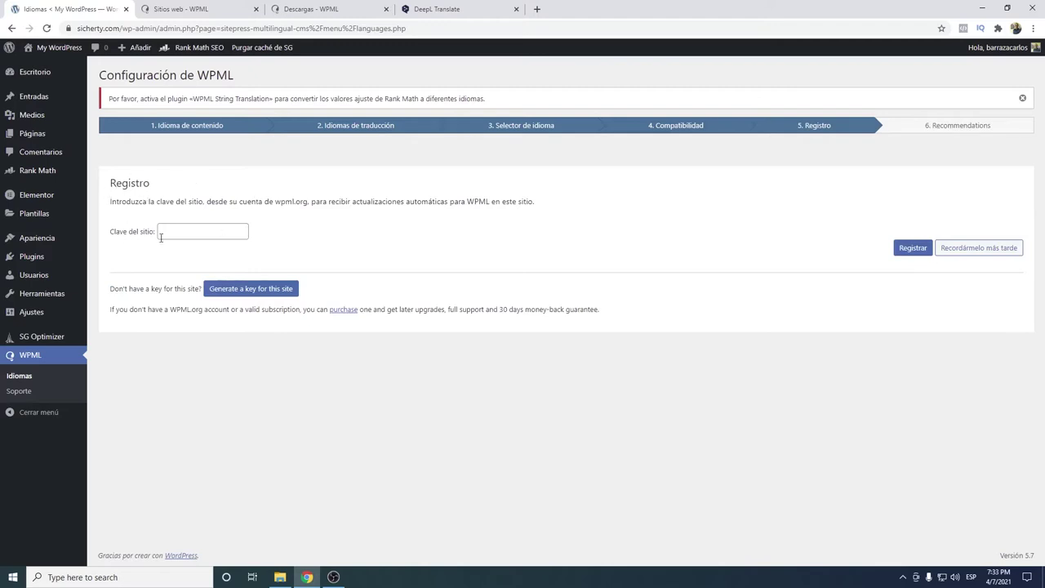
# Generate a site key for this site on wpml.org, paste it into the site key field and register WPML.
pyautogui.click(258, 293)
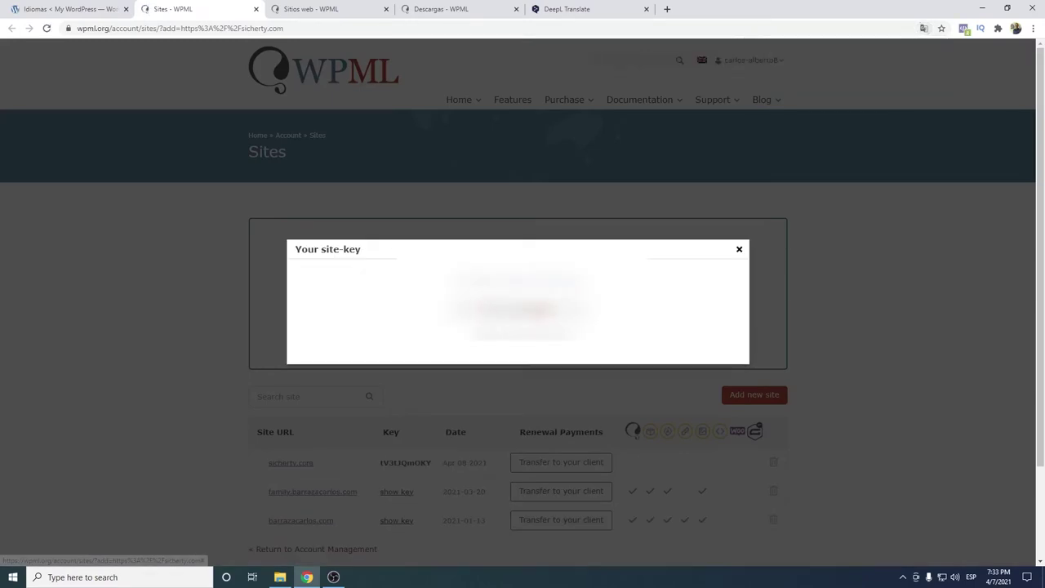
pyautogui.doubleClick(520, 308)
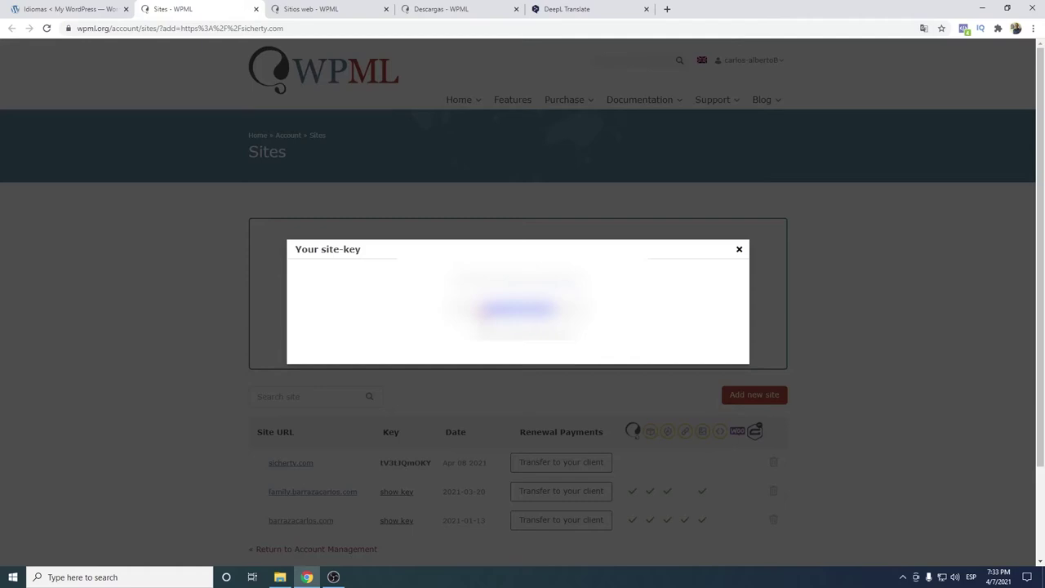
pyautogui.click(105, 9)
pyautogui.click(204, 232)
pyautogui.hotkey('ctrl', 'v')
pyautogui.click(913, 248)
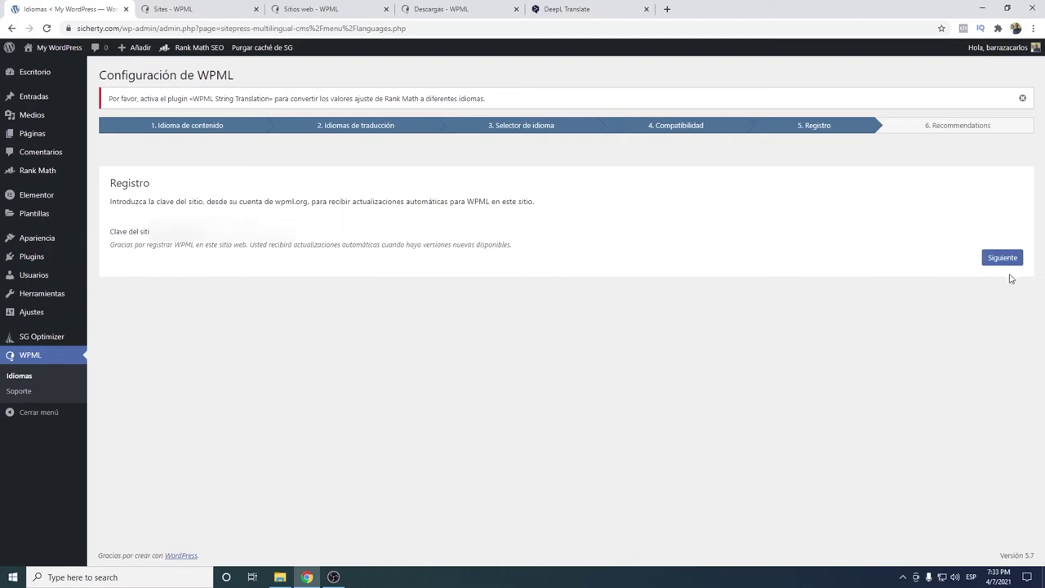
pyautogui.click(1010, 262)
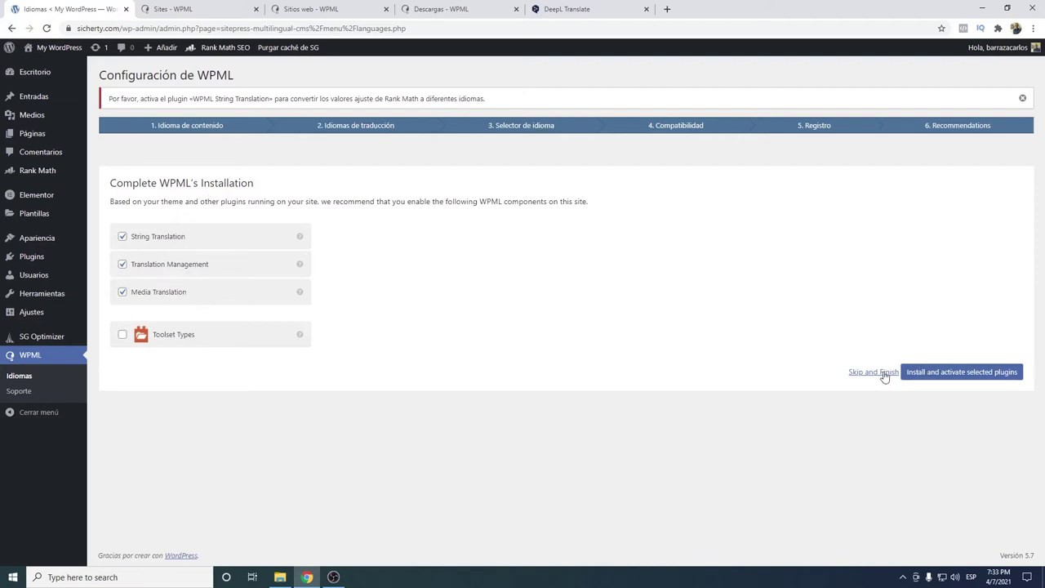
# Install and activate String Translation, Translation Management and Media Translation, and enable WPML's translation editor for Elementor.
pyautogui.click(914, 372)
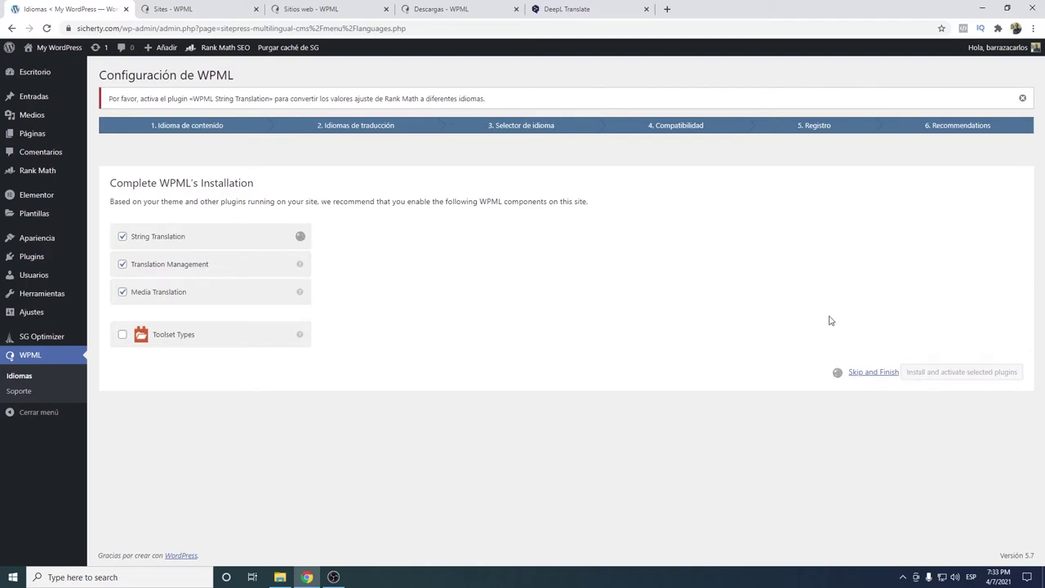
pyautogui.click(887, 374)
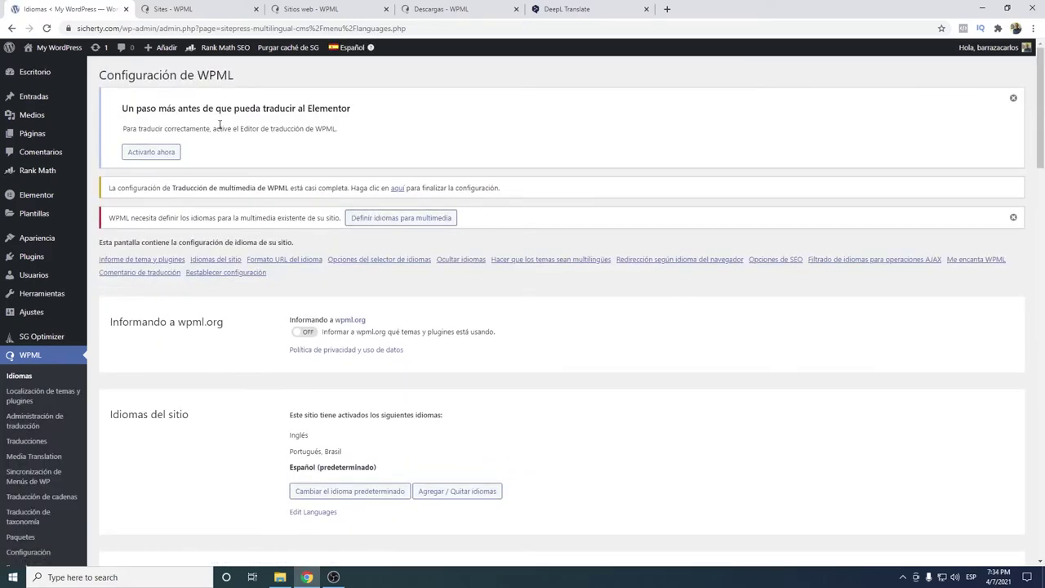
pyautogui.click(153, 156)
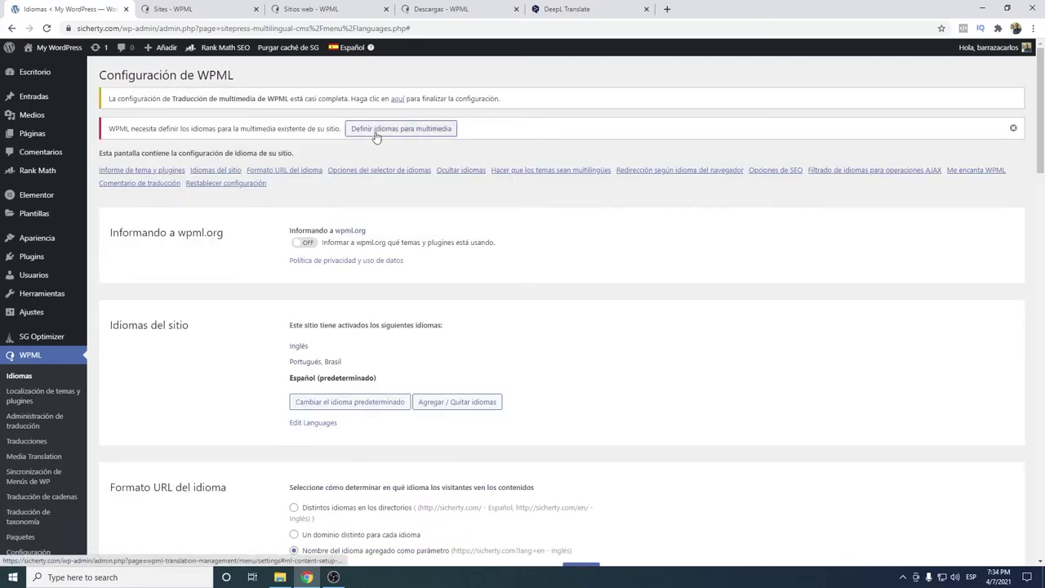
# Save the taxonomy translation settings and run the media translation setup for existing media with the preselected options.
pyautogui.click(386, 133)
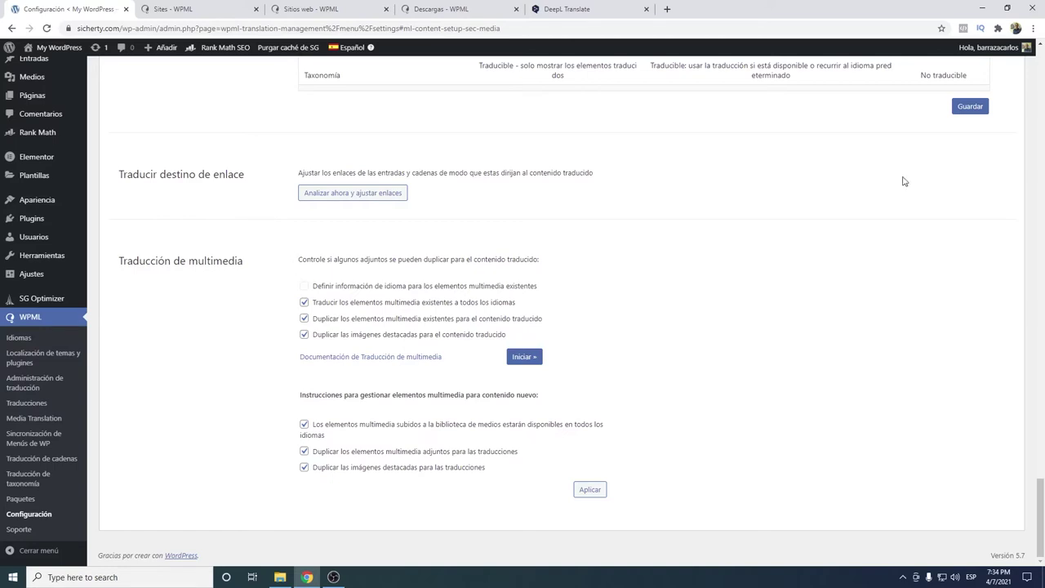
pyautogui.click(966, 107)
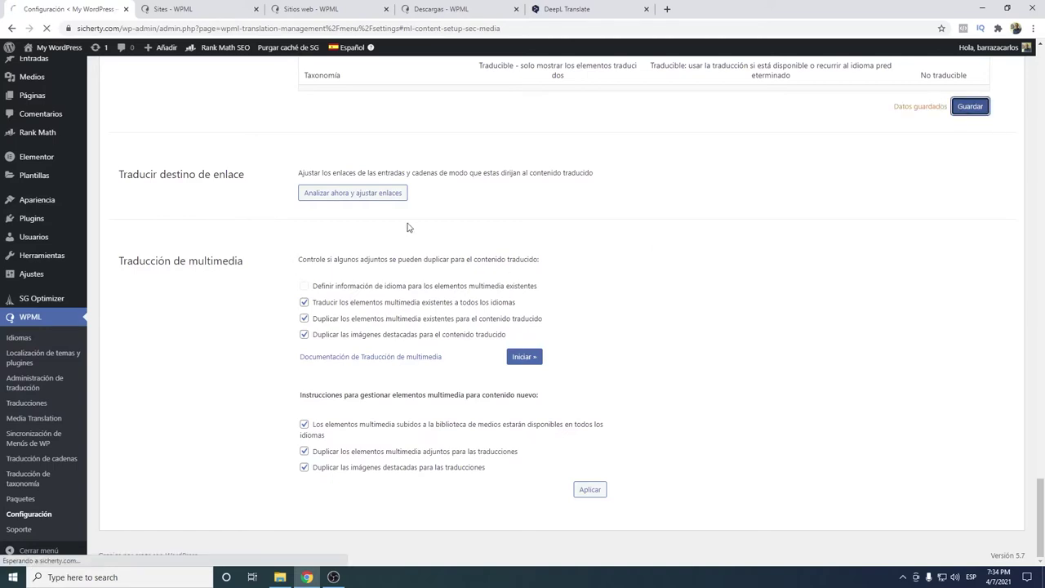
pyautogui.scroll(-2, 515, 482)
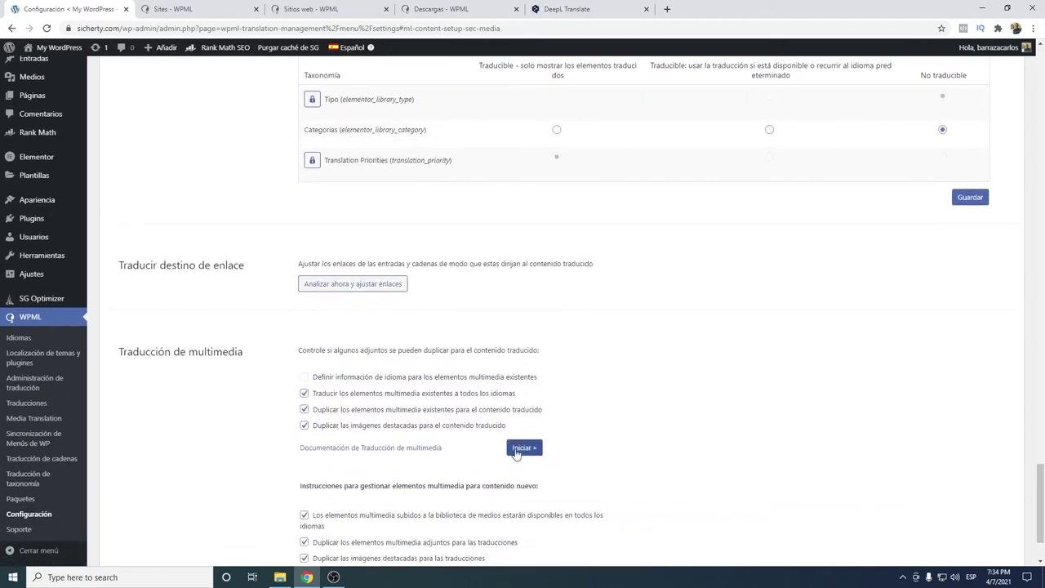
pyautogui.click(532, 434)
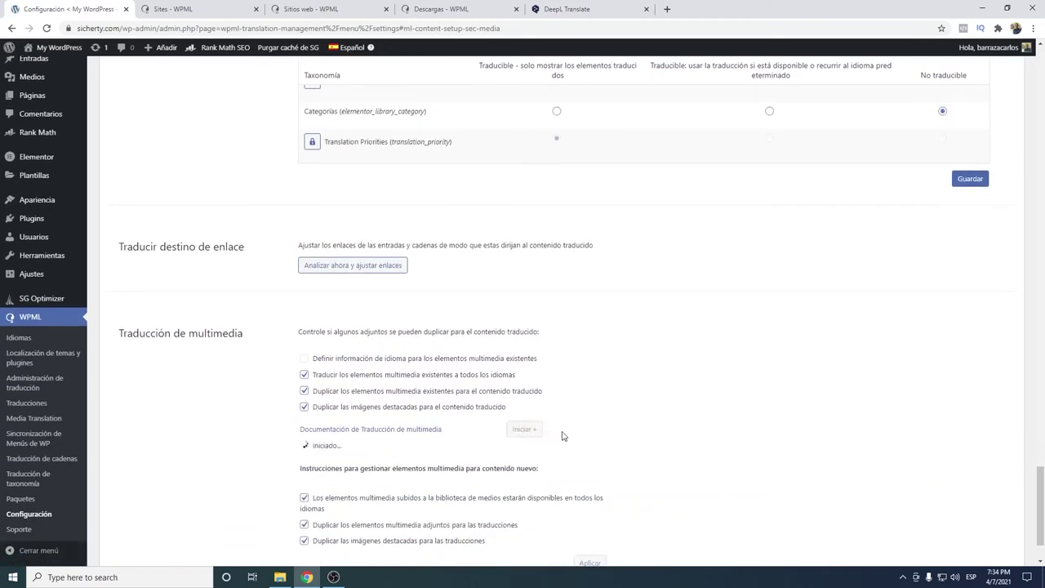
pyautogui.scroll(-2, 562, 436)
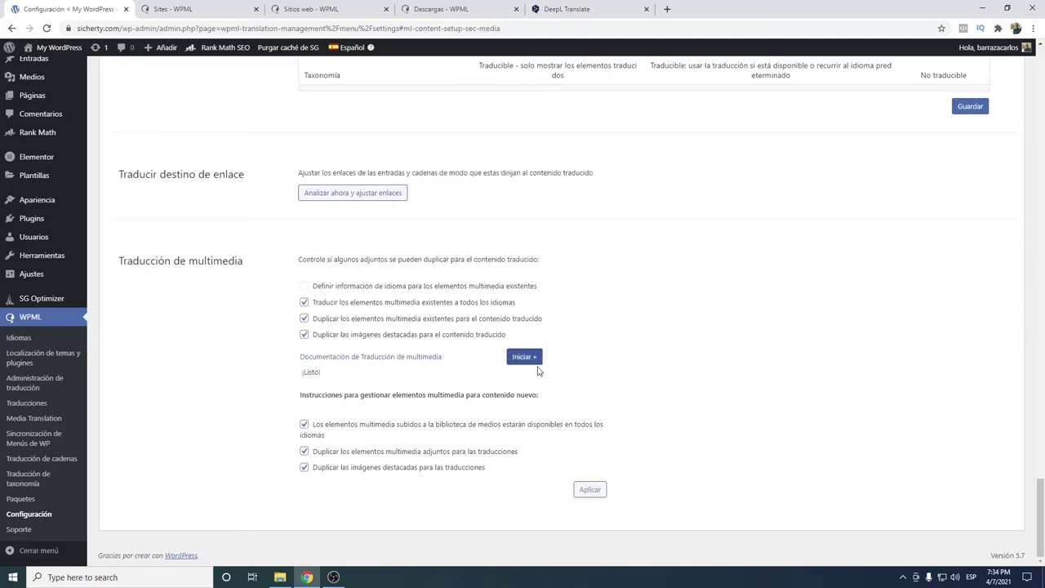
pyautogui.scroll(2, 441, 439)
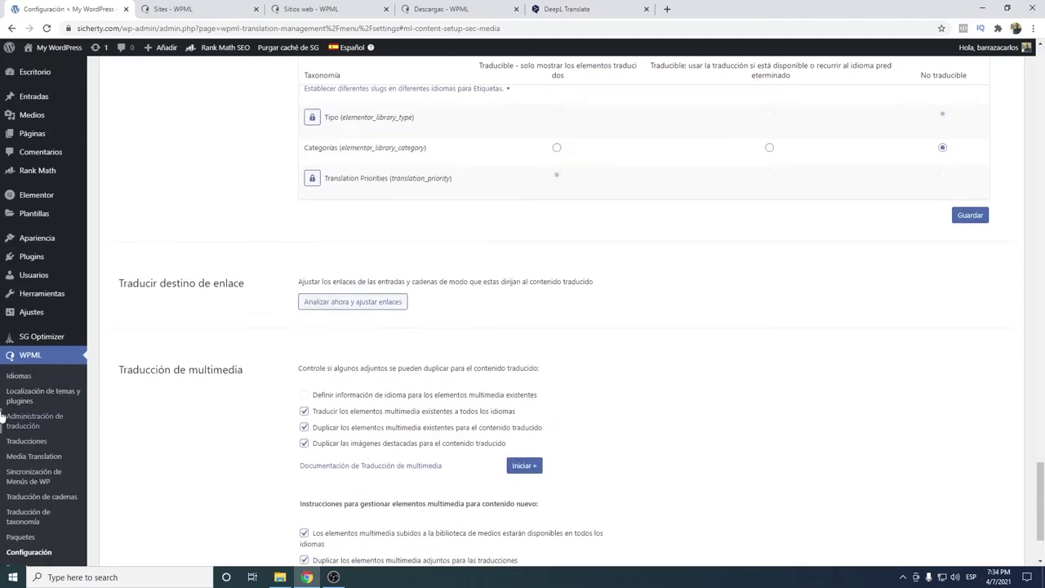
# Open the site's language editing table and give Spanish a custom flag using the 64px-Flag_of_Mexico file.
pyautogui.click(63, 377)
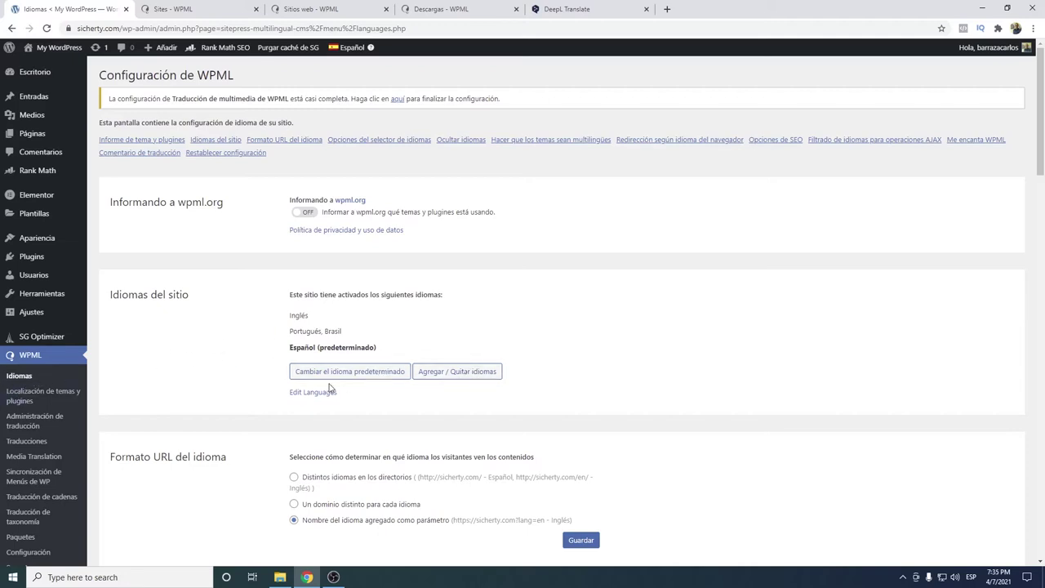
pyautogui.click(448, 374)
pyautogui.scroll(-3, 458, 364)
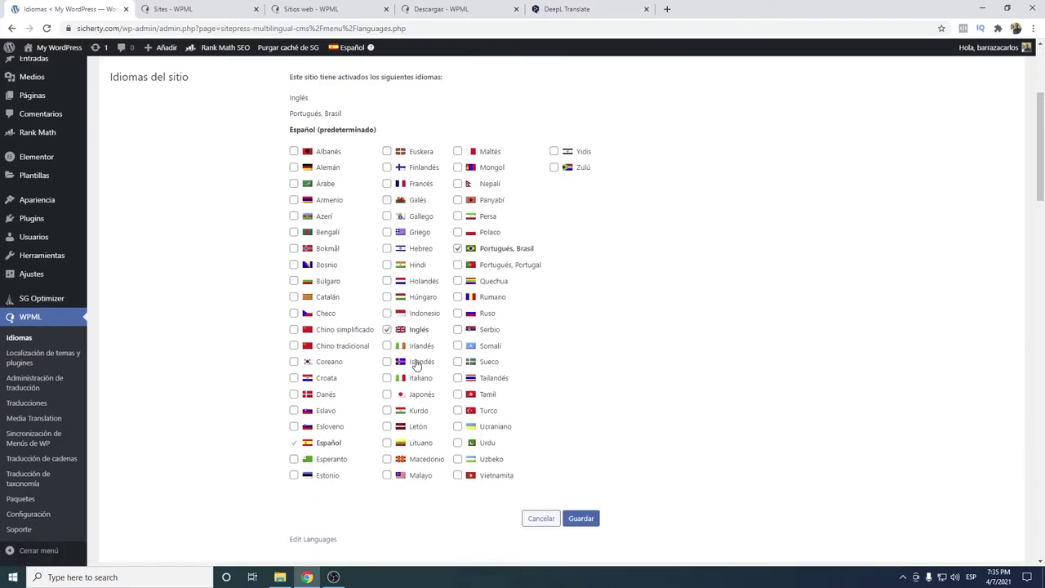
pyautogui.scroll(-3, 450, 402)
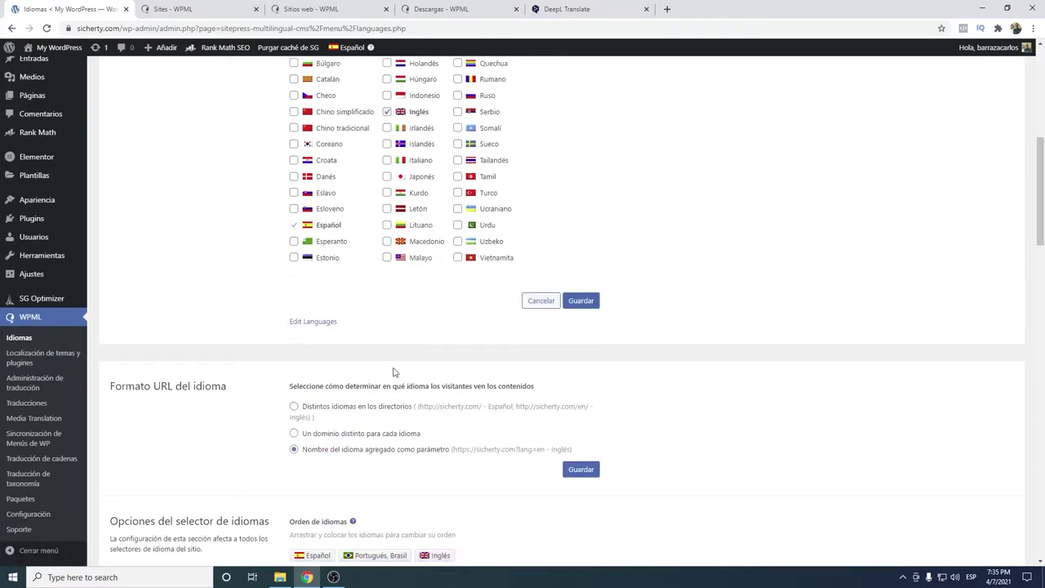
pyautogui.click(315, 322)
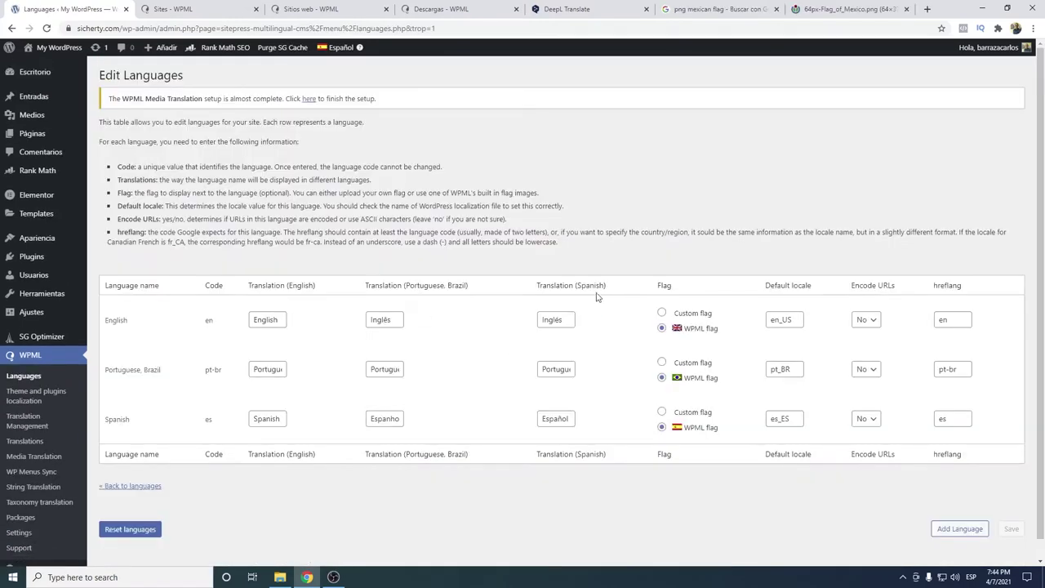
pyautogui.click(661, 412)
pyautogui.click(649, 424)
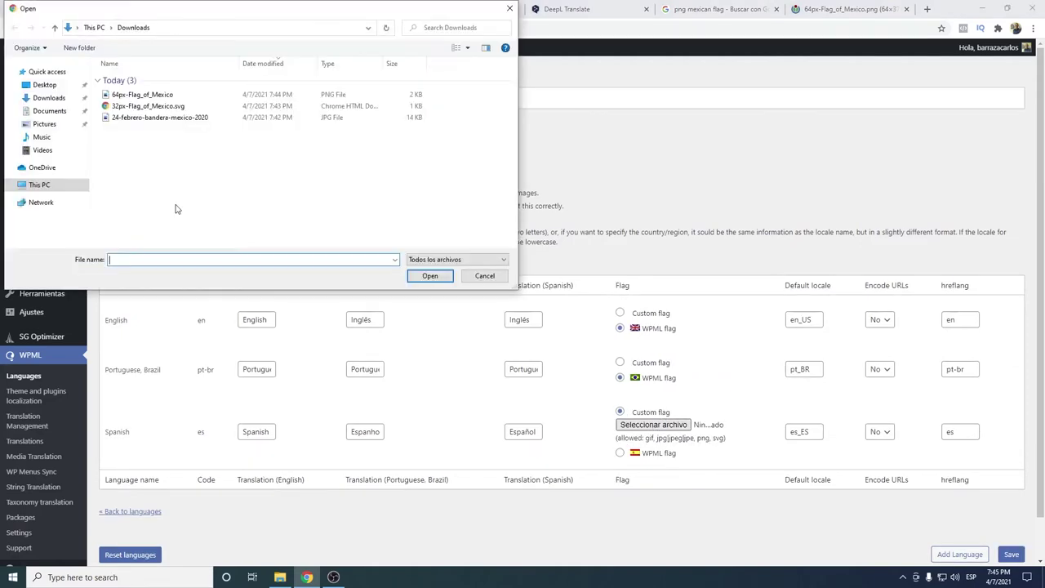
pyautogui.doubleClick(164, 95)
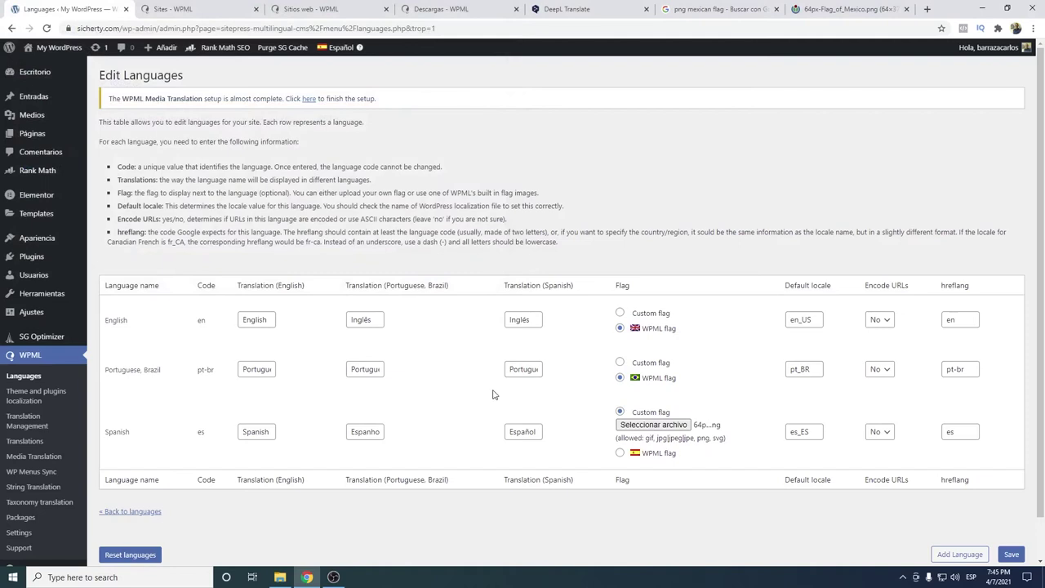
# Set the default locale of Spanish to es_MX, save the language table and return to the language settings.
pyautogui.click(815, 435)
pyautogui.click(1011, 555)
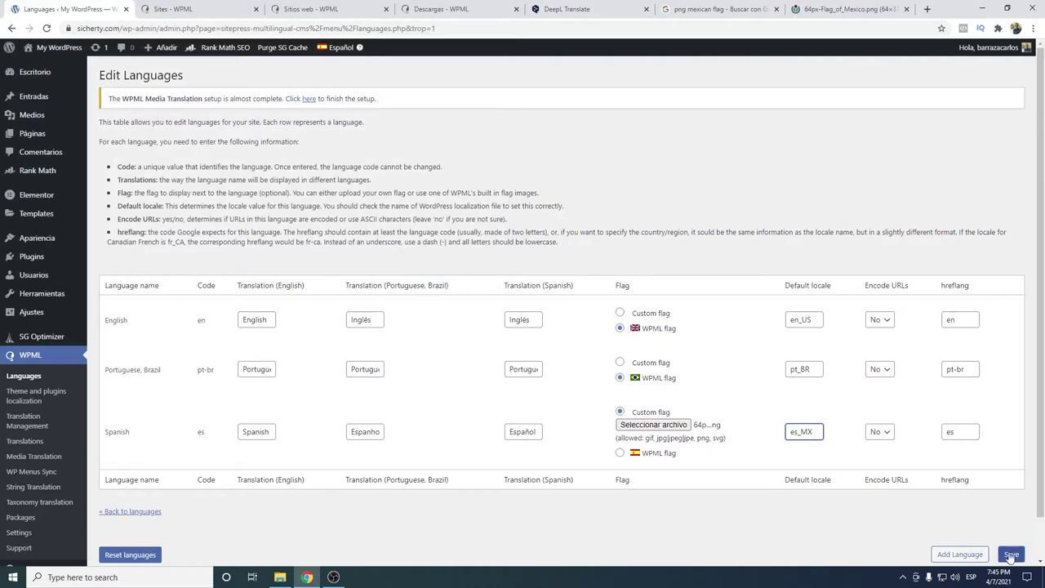
pyautogui.click(1011, 555)
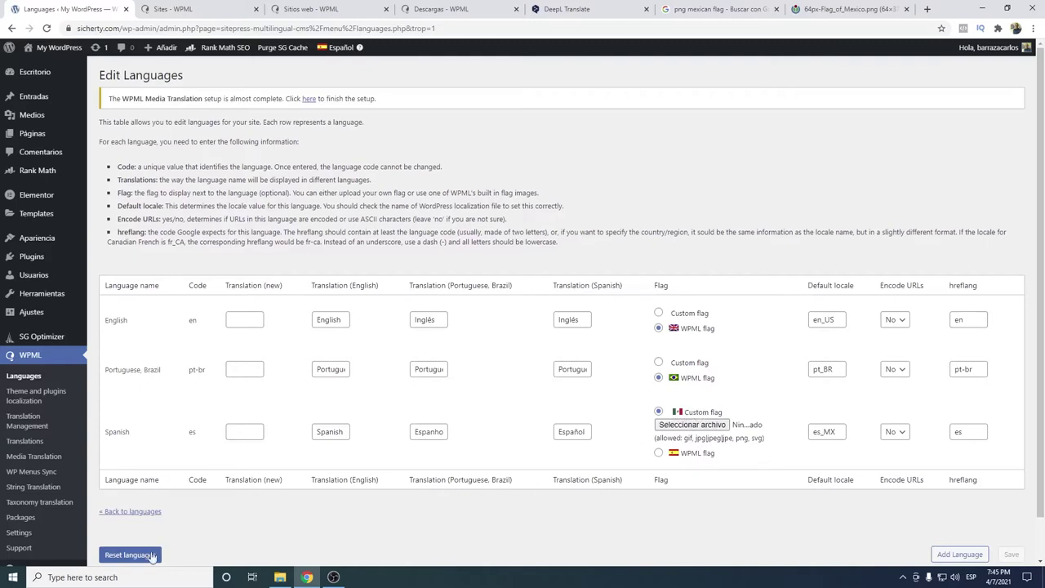
pyautogui.click(133, 511)
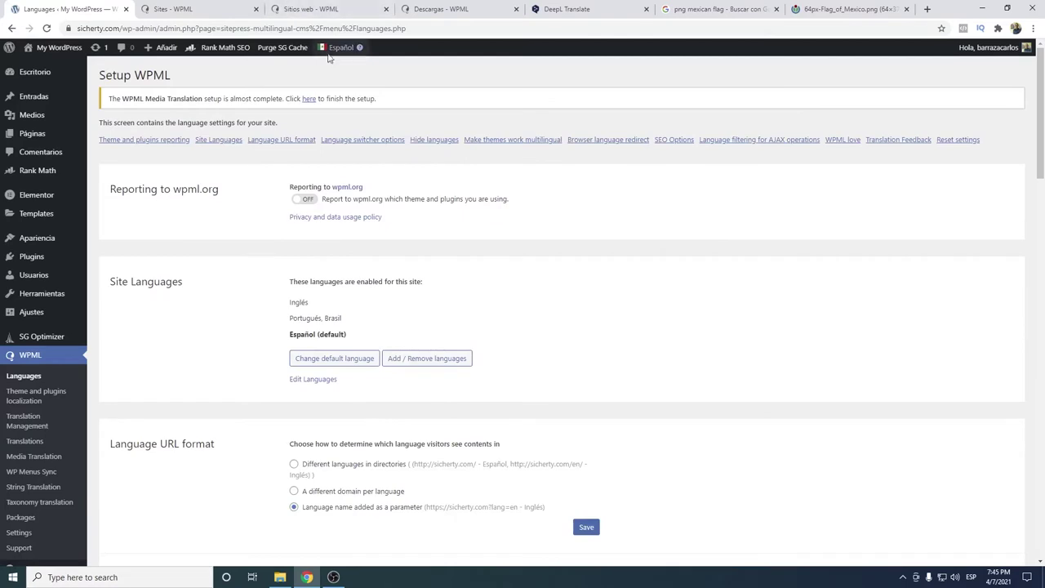
pyautogui.moveTo(325, 51)
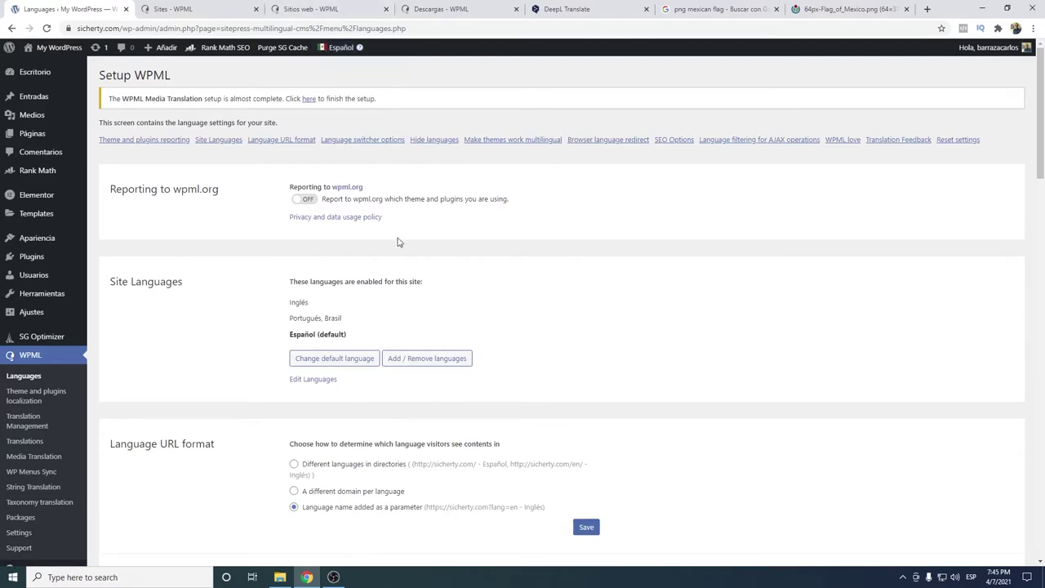
# Set the language URL format to different languages in directories and save it.
pyautogui.scroll(-1, 389, 240)
pyautogui.scroll(-2, 389, 242)
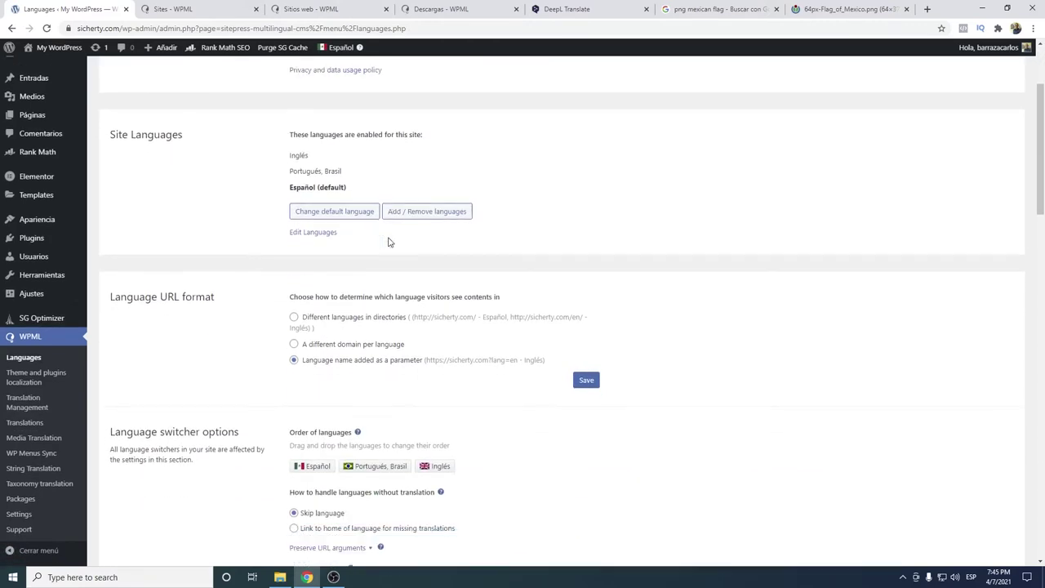
pyautogui.scroll(1, 399, 245)
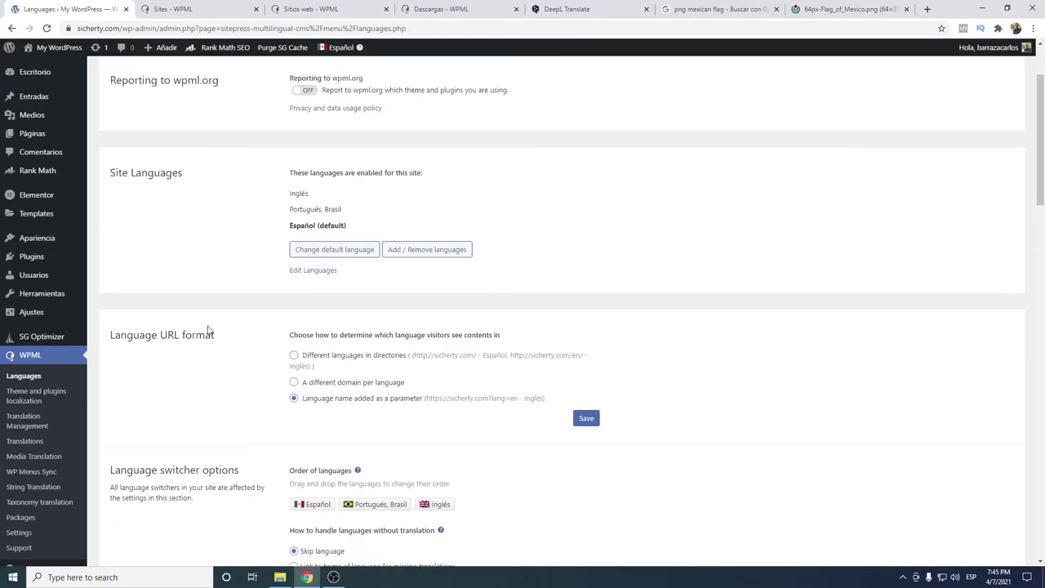
pyautogui.click(294, 355)
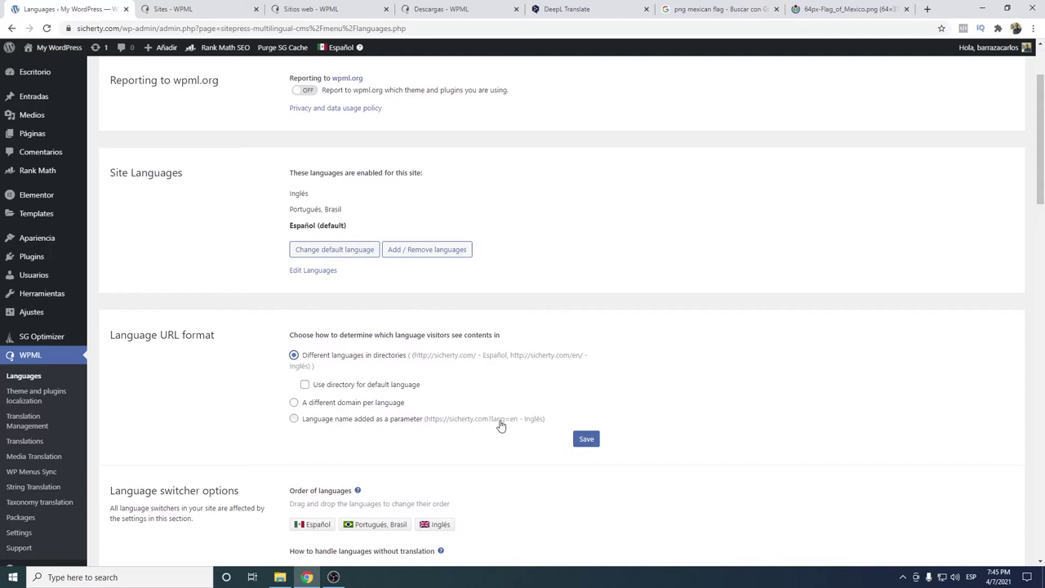
pyautogui.scroll(-2, 446, 424)
pyautogui.click(585, 276)
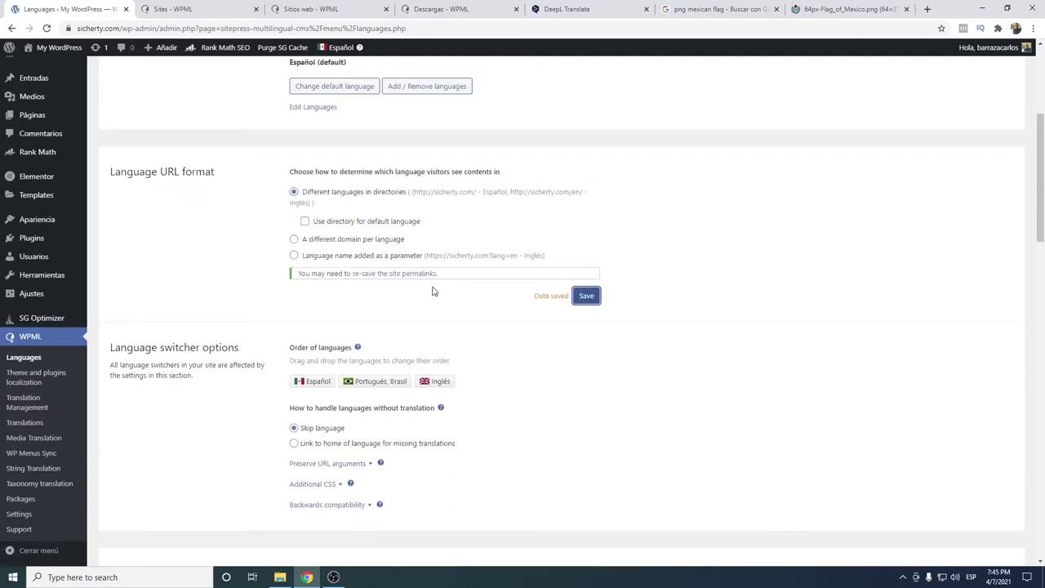
# Complete the Translation Management setup with only yourself as translator and the Advanced Translation Editor.
pyautogui.scroll(-2, 433, 291)
pyautogui.scroll(-5, 350, 290)
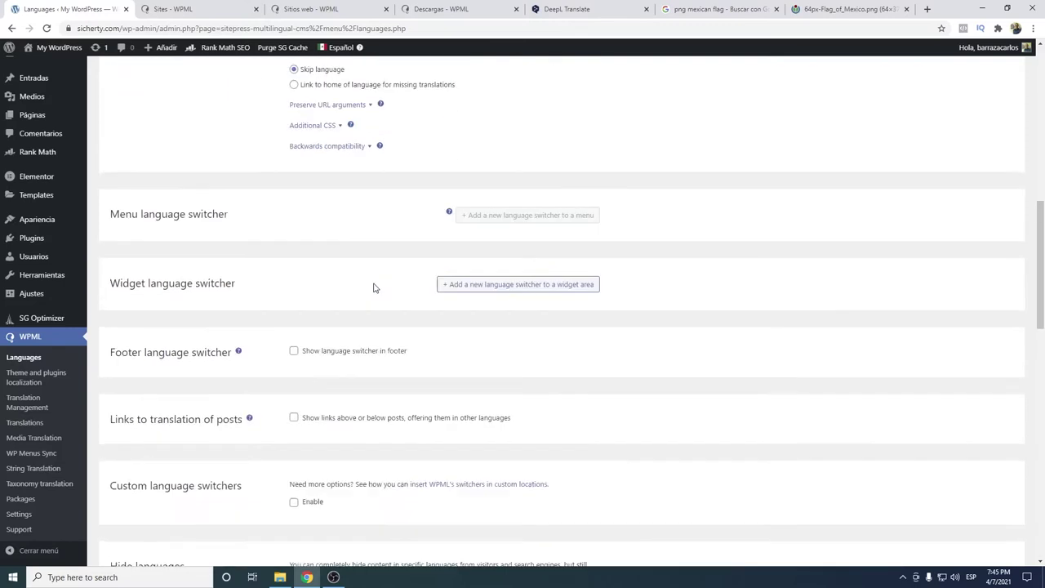
pyautogui.scroll(-9, 374, 287)
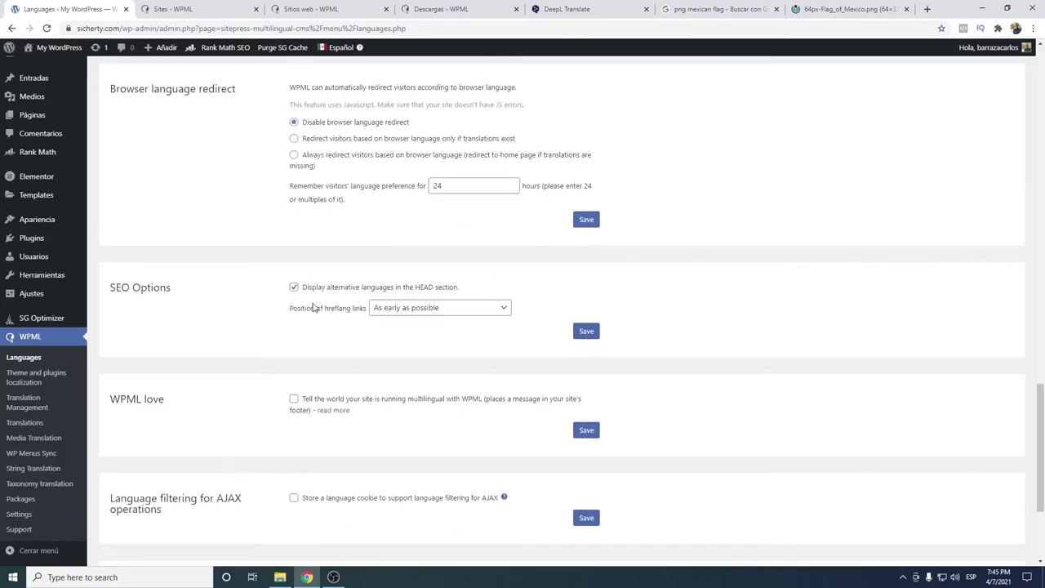
pyautogui.scroll(15, 234, 342)
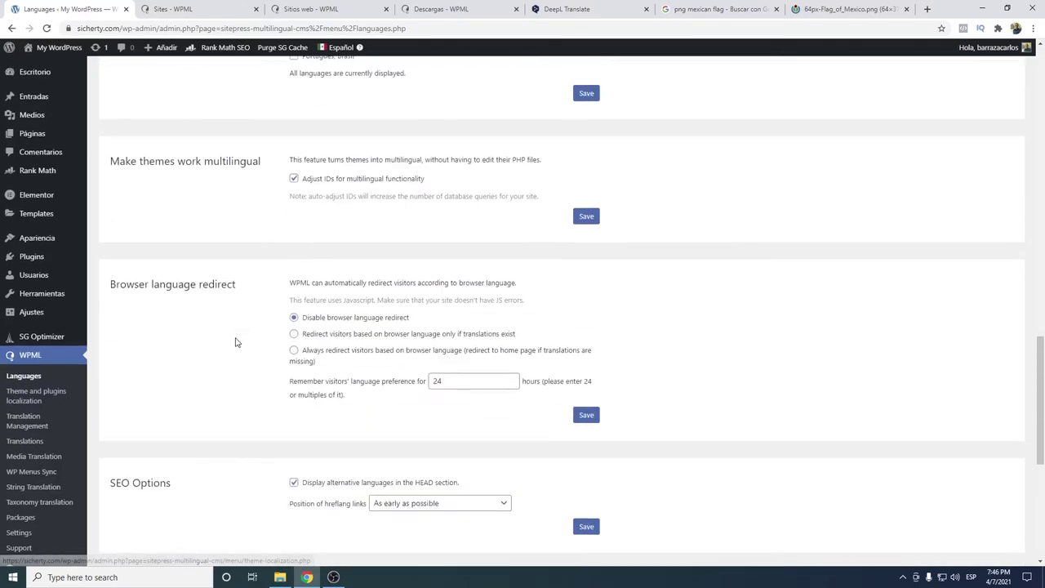
pyautogui.scroll(6, 235, 342)
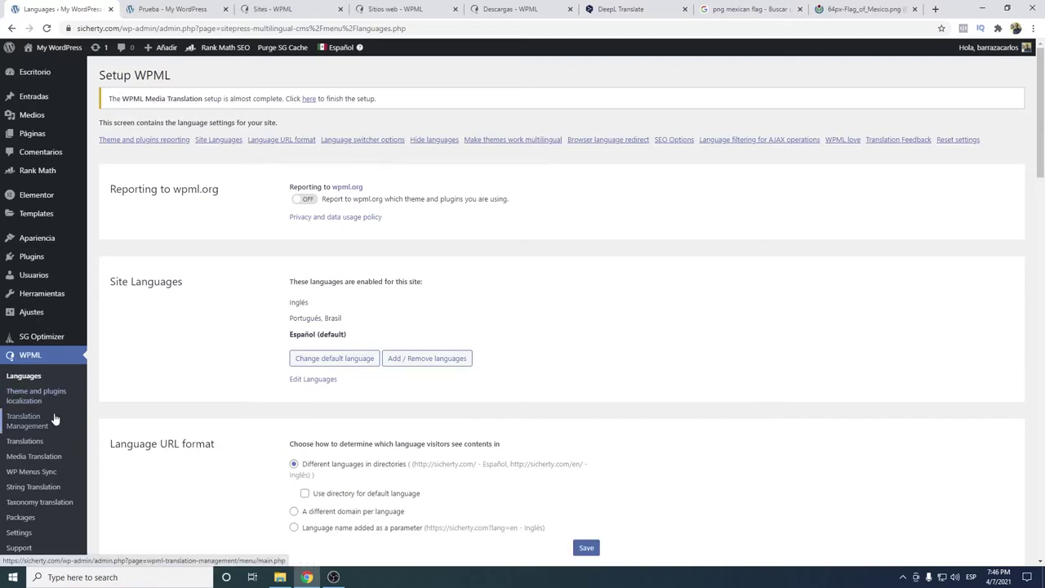
pyautogui.click(21, 425)
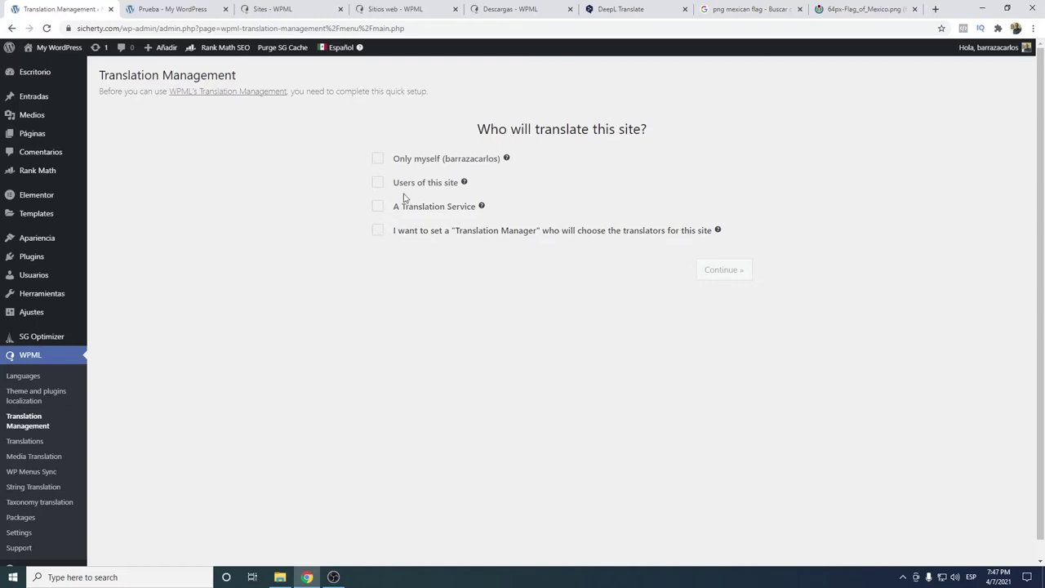
pyautogui.click(397, 160)
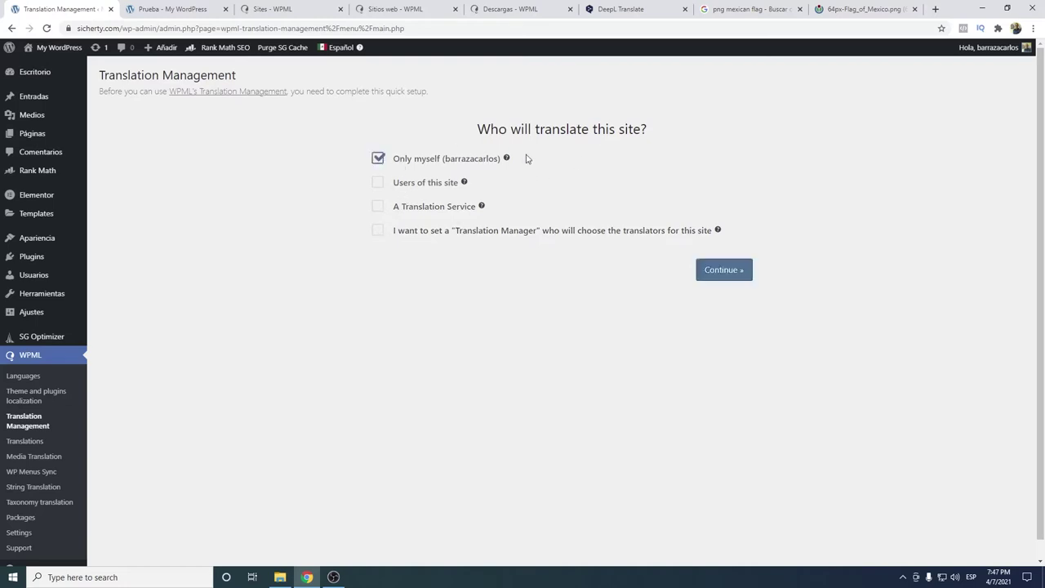
pyautogui.click(720, 276)
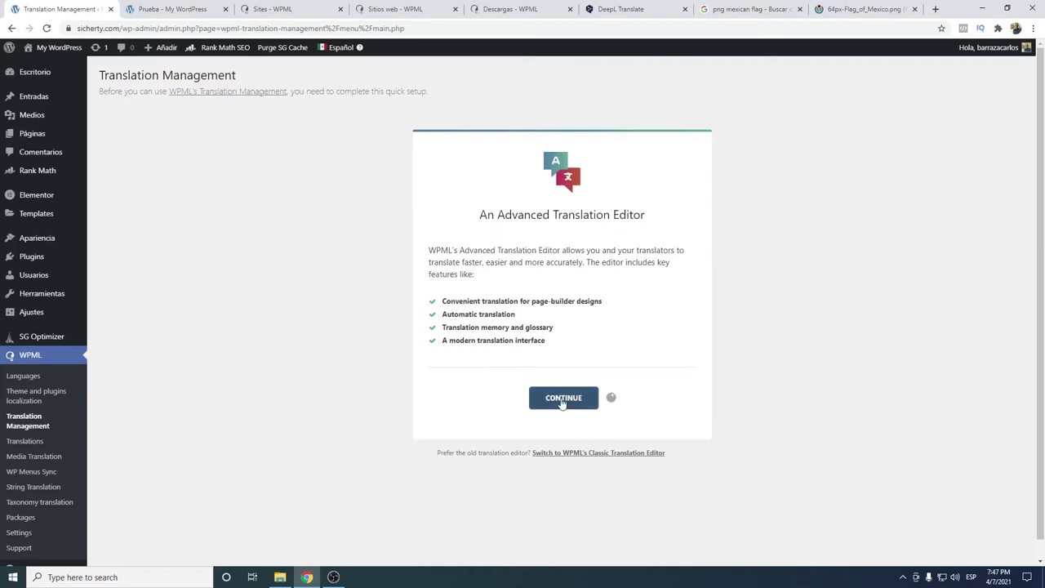
pyautogui.click(745, 286)
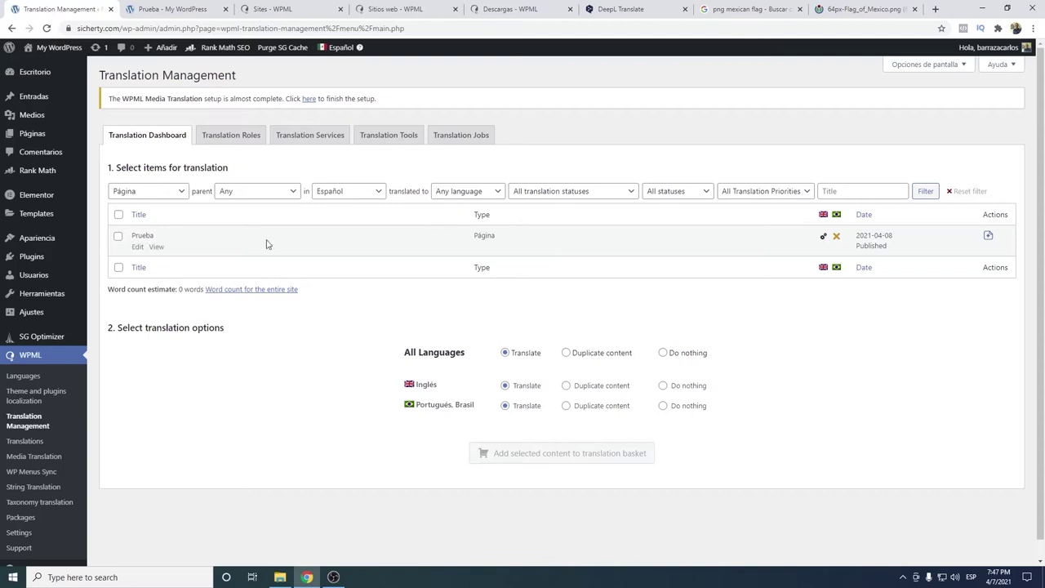
# Review the automatic translation credits notice, the language mappings with their supported engines, and the translation tools' settings.
pyautogui.click(391, 136)
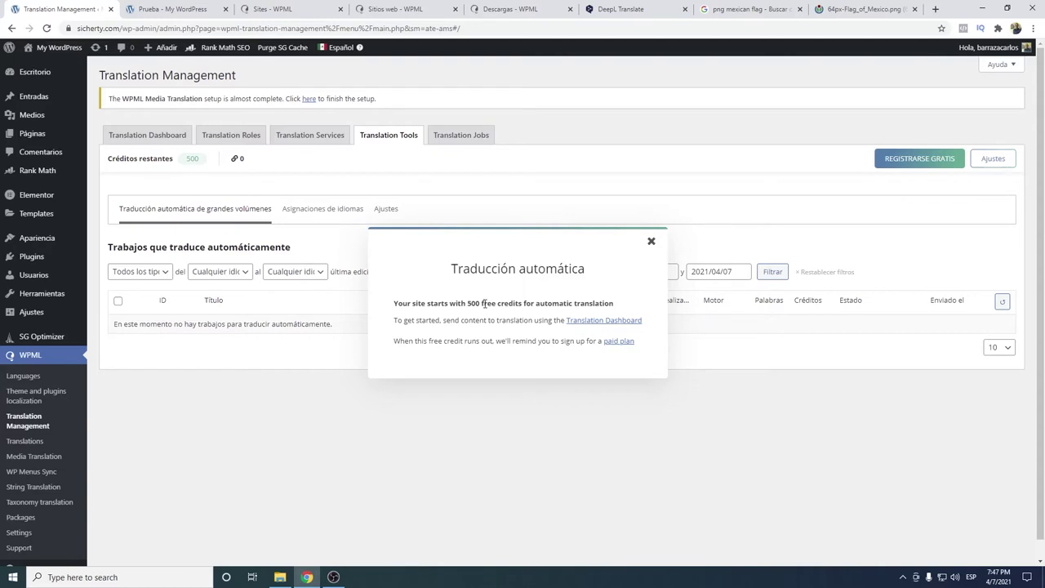
pyautogui.moveTo(480, 303); pyautogui.dragTo(465, 303)
pyautogui.click(652, 242)
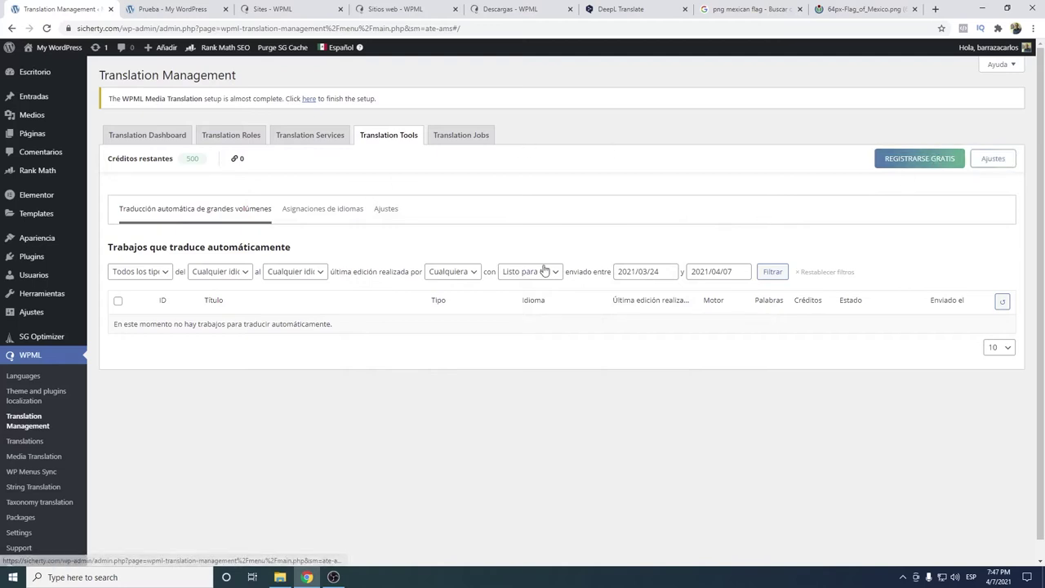
pyautogui.click(338, 212)
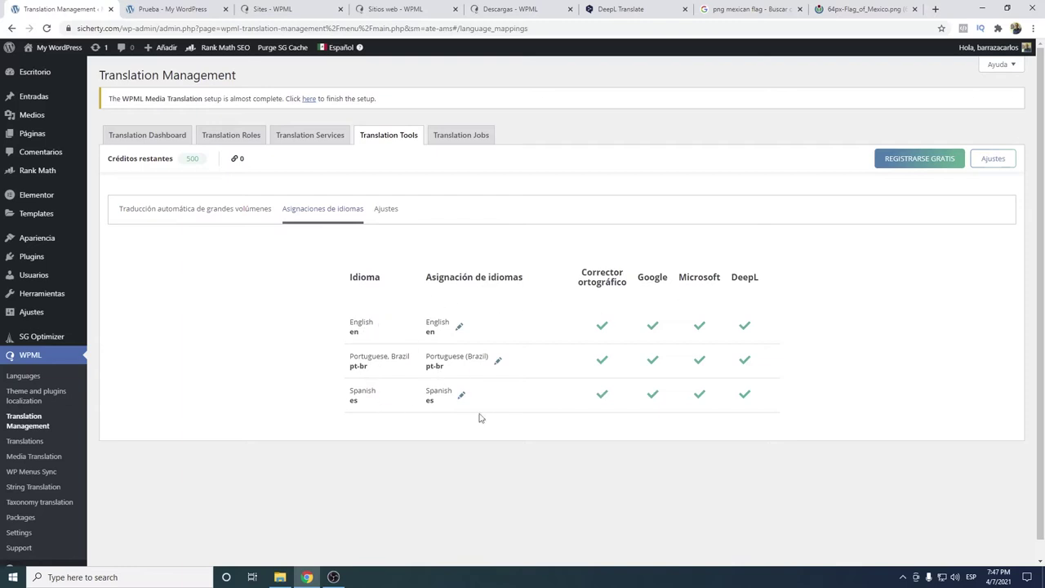
pyautogui.moveTo(761, 278); pyautogui.dragTo(733, 284)
pyautogui.click(393, 210)
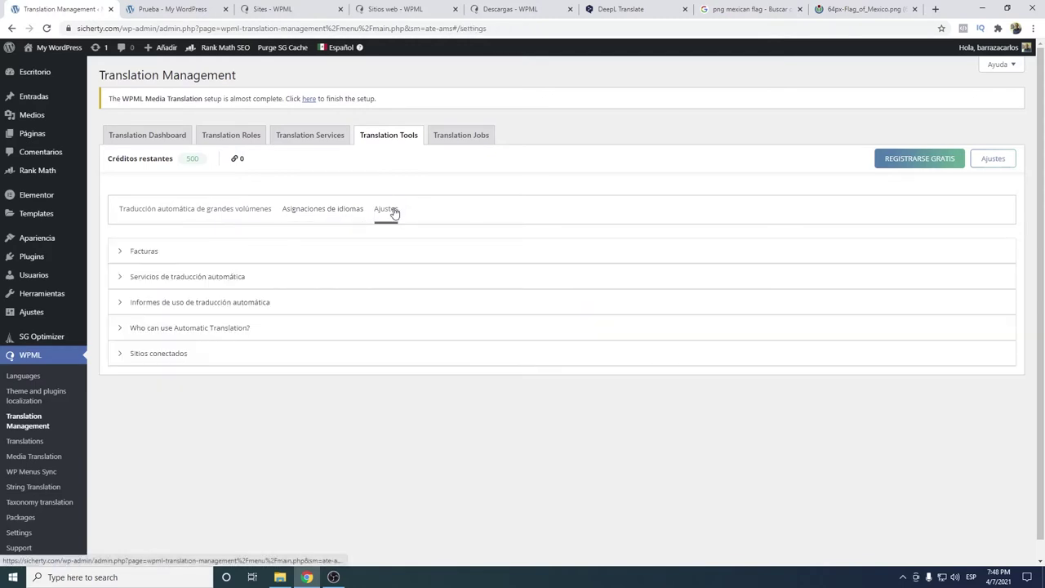
# Open the free registration form for automatic translation and examine its monthly credit offer and billing fields.
pyautogui.click(949, 167)
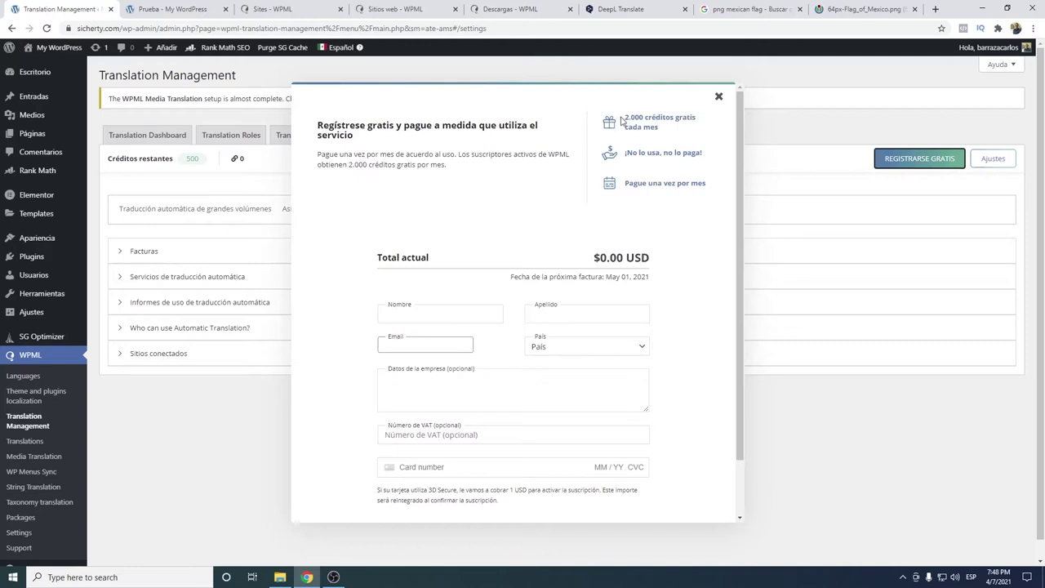
pyautogui.scroll(-2, 564, 312)
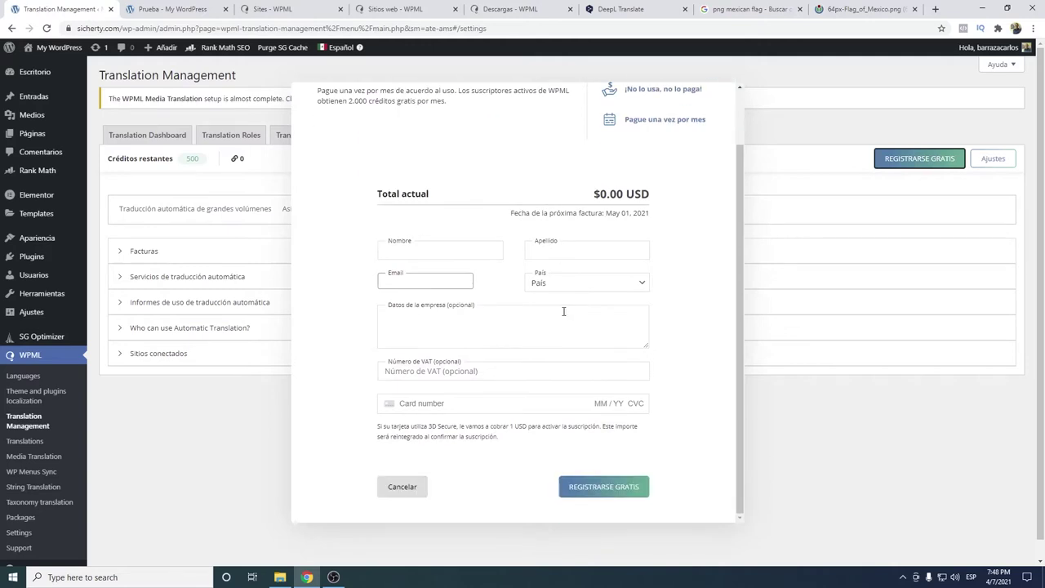
pyautogui.click(488, 410)
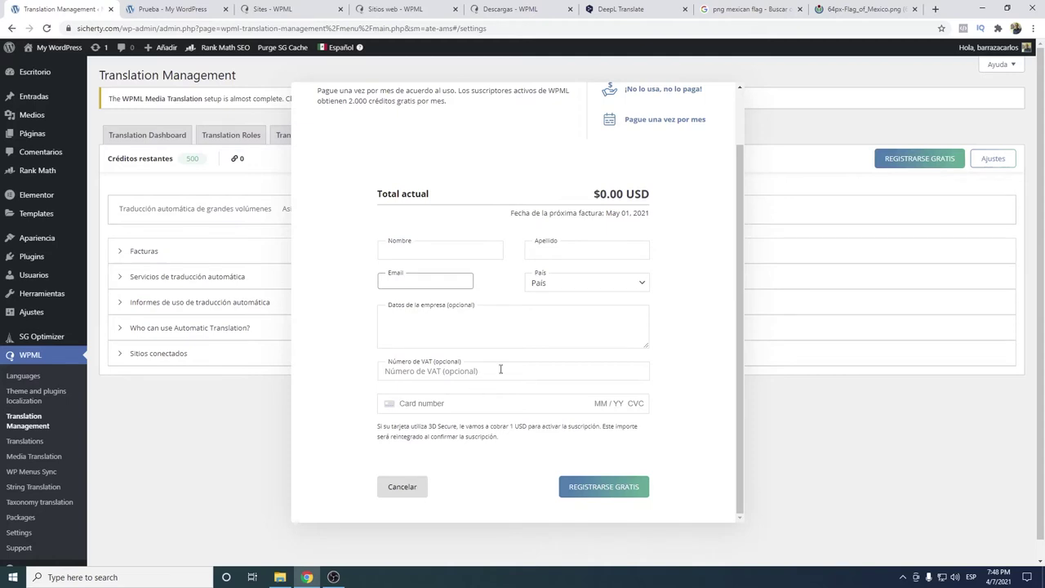
pyautogui.scroll(1, 487, 360)
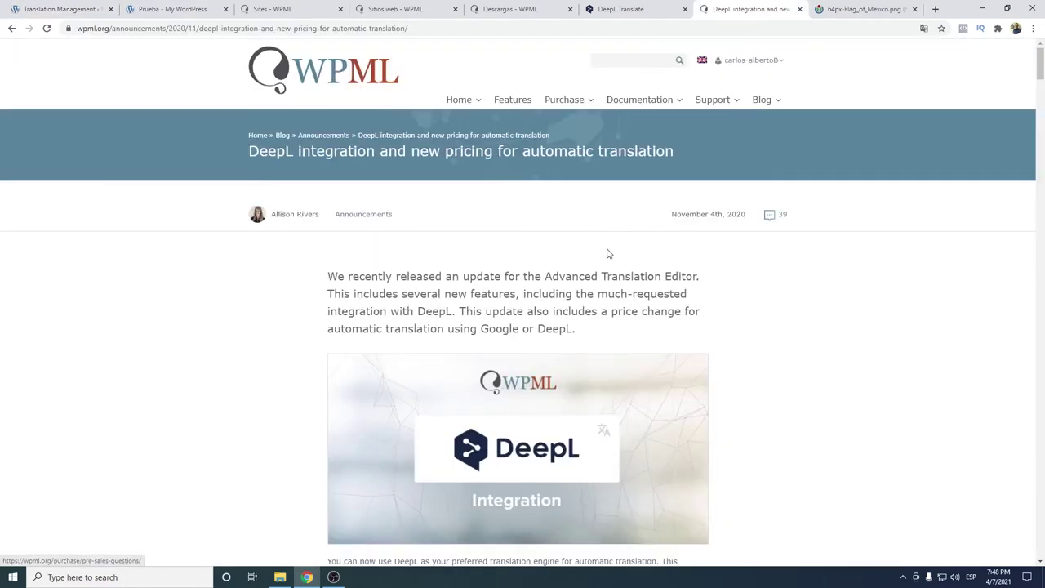
# Read the credits per word and monthly charges in WPML's DeepL integration article, and look at the DeepL Translate site.
pyautogui.scroll(-8, 621, 265)
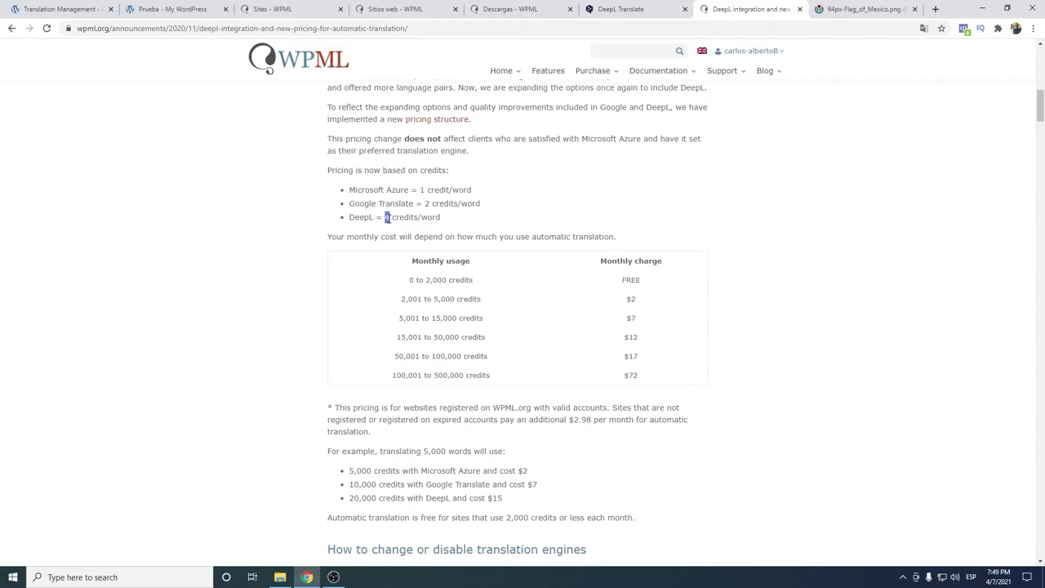
pyautogui.click(401, 227)
pyautogui.click(620, 9)
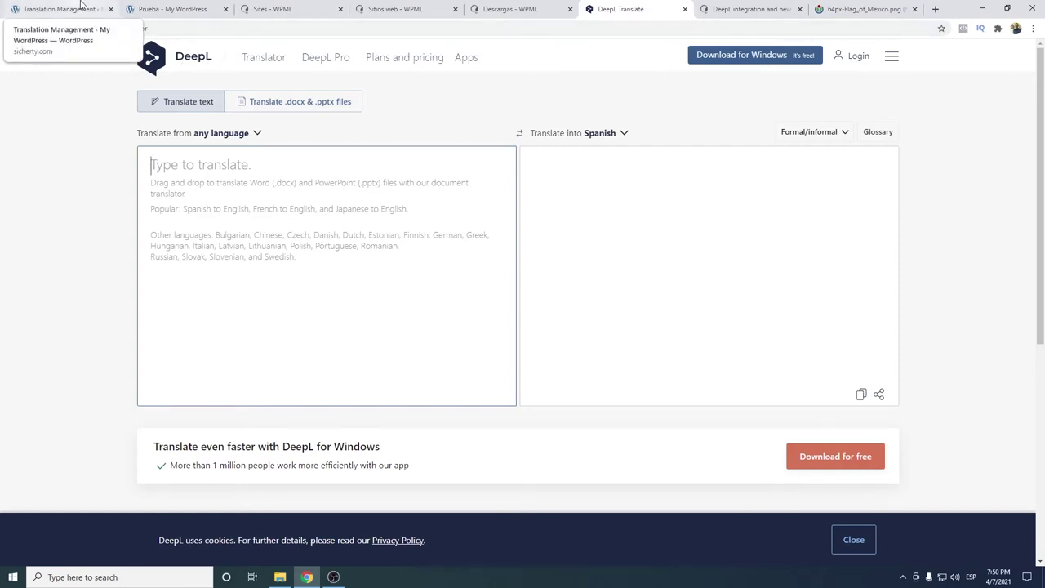
# Return to WPML's translation tools settings and place DeepL first in the order of automatic translation services.
pyautogui.click(81, 4)
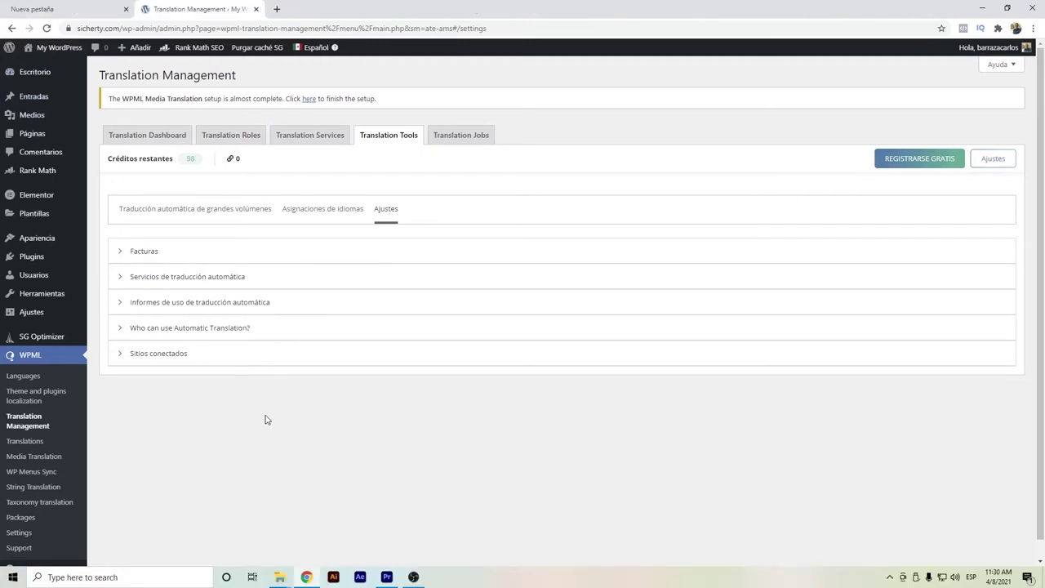
pyautogui.click(184, 280)
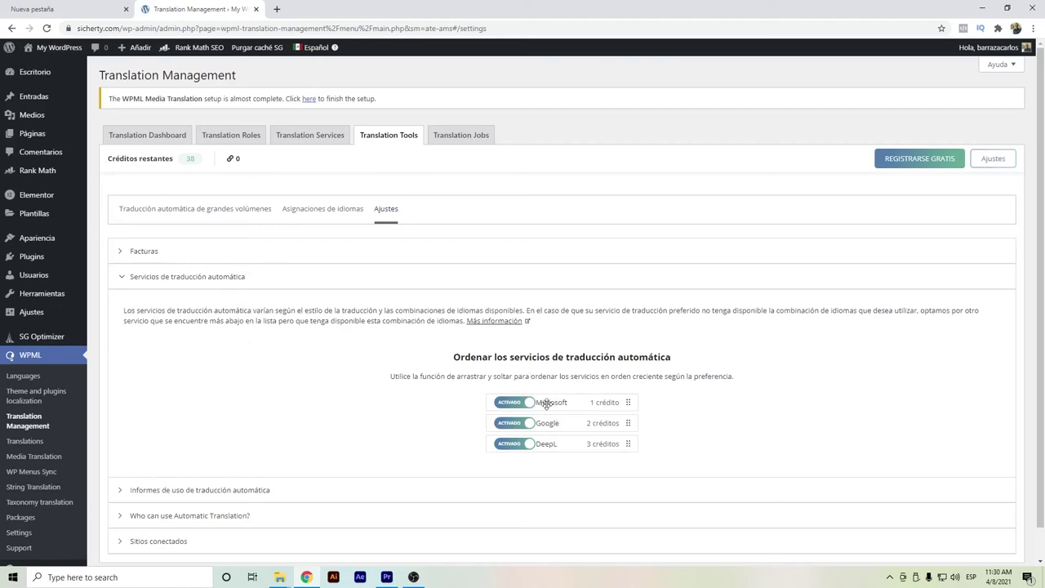
pyautogui.moveTo(540, 445); pyautogui.dragTo(548, 396)
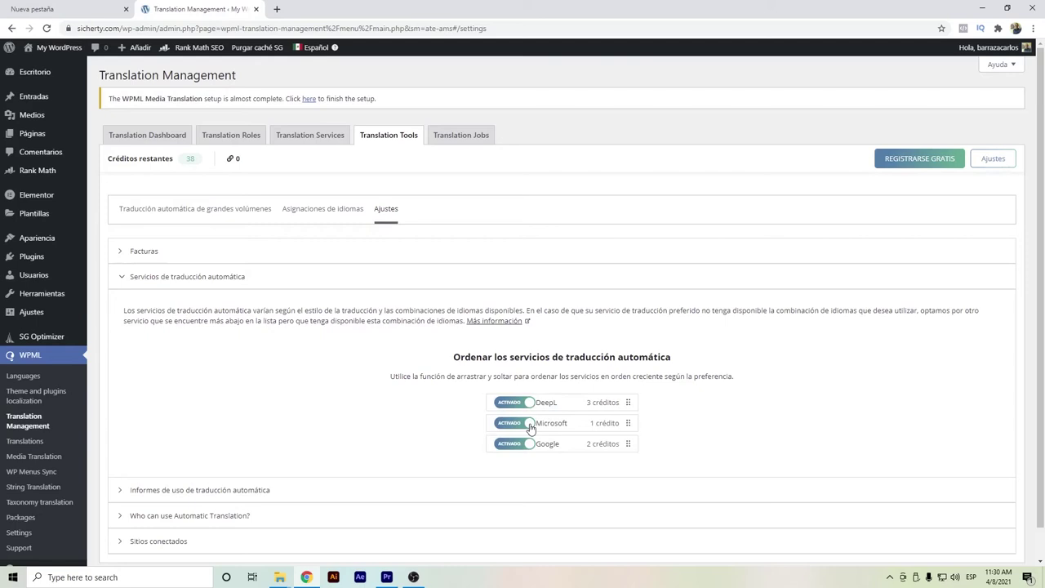
# Switch off the Microsoft and Google services in the order of automatic translation services.
pyautogui.click(530, 425)
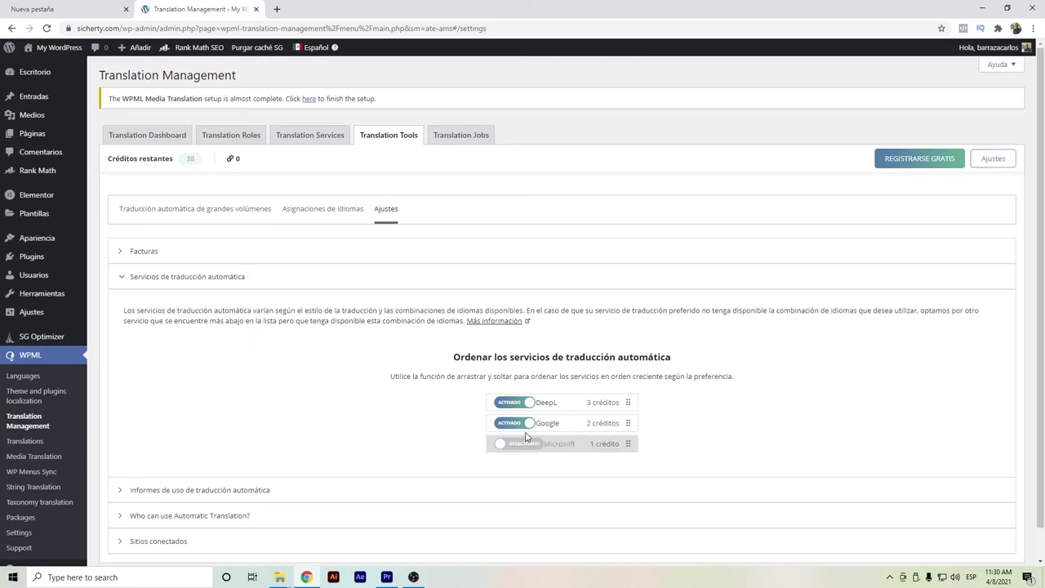
pyautogui.click(524, 426)
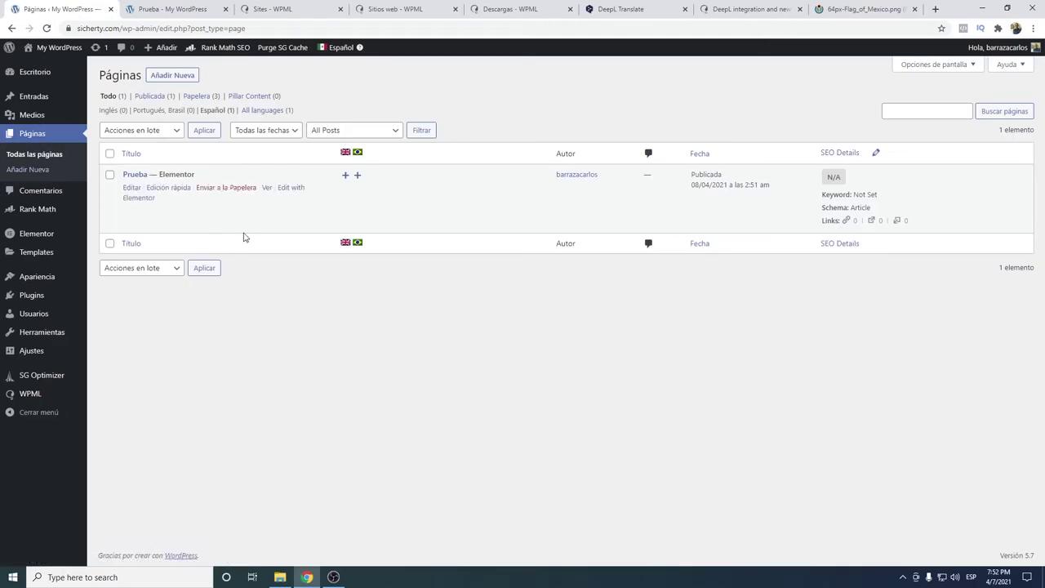
# Open the Prueba page's English translation and save "Test" as the translated title.
pyautogui.click(346, 177)
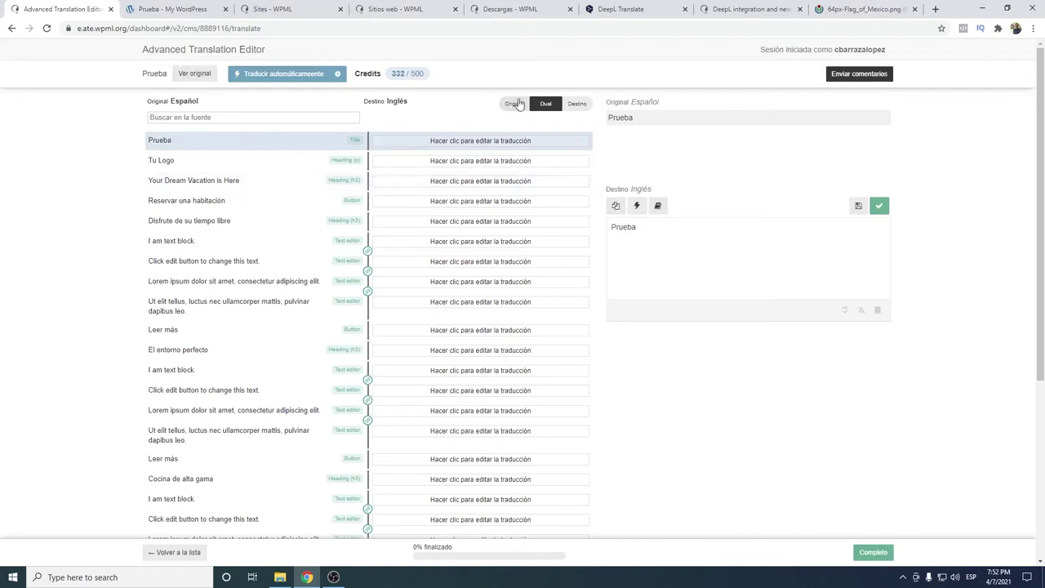
pyautogui.scroll(-3, 416, 240)
pyautogui.scroll(-1, 210, 449)
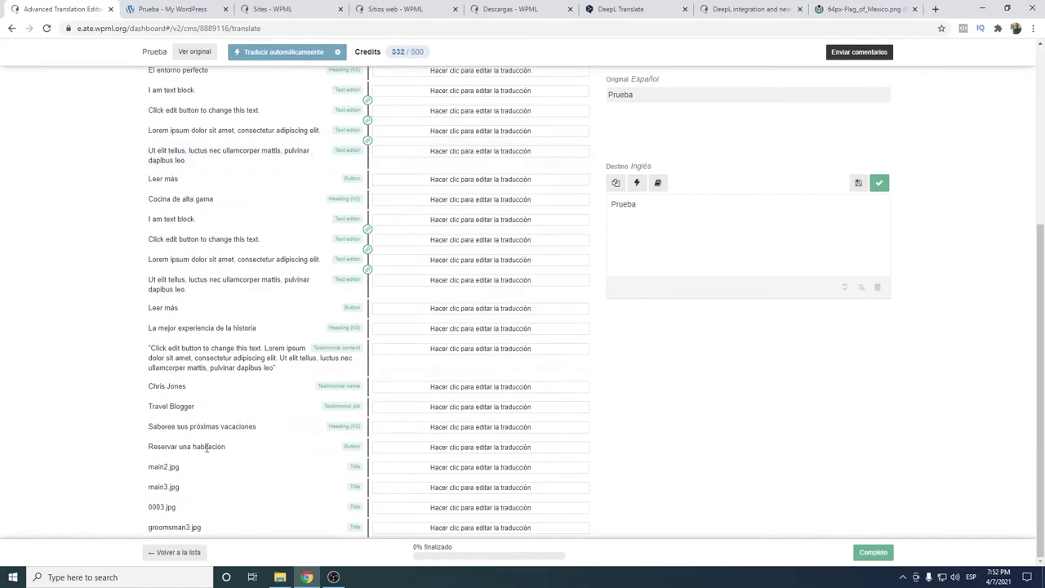
pyautogui.scroll(4, 261, 432)
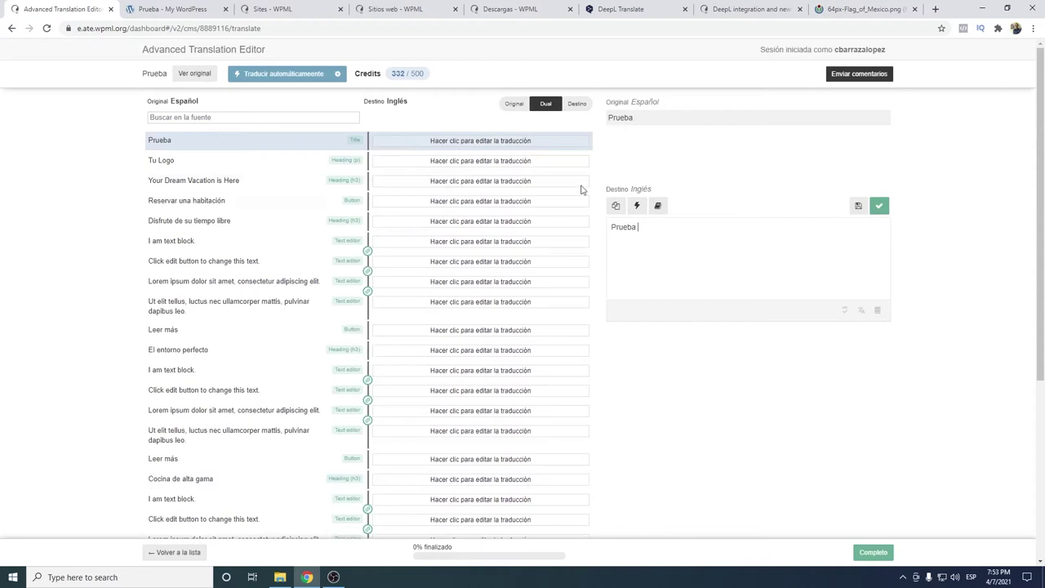
pyautogui.click(656, 241)
pyautogui.moveTo(642, 230); pyautogui.dragTo(571, 236)
pyautogui.write('Test')
pyautogui.click(879, 206)
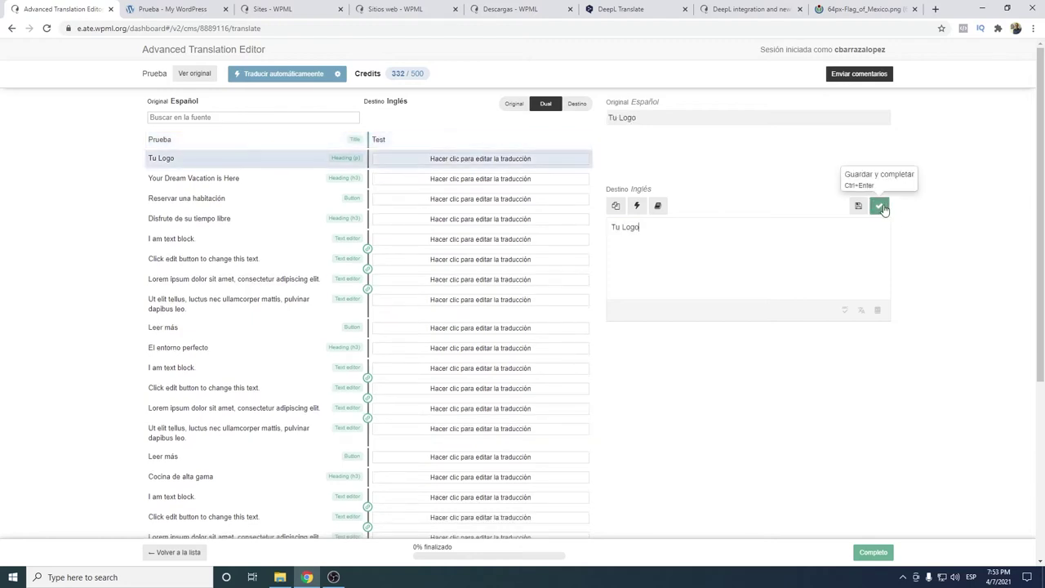
# Translate the "Tu Logo" heading as "Your Logo" and save the segment.
pyautogui.moveTo(623, 229); pyautogui.dragTo(586, 231)
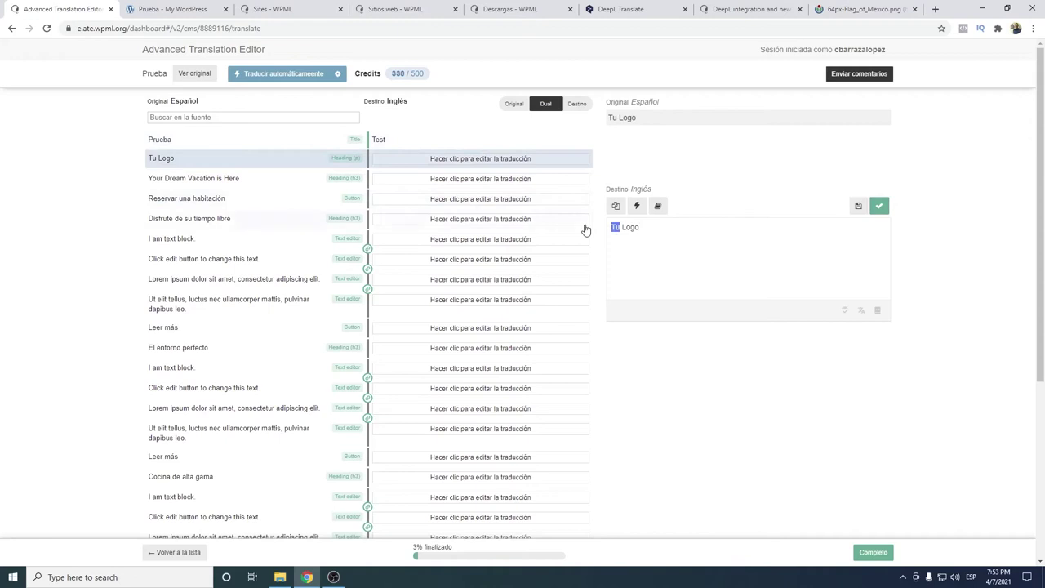
pyautogui.write('Your')
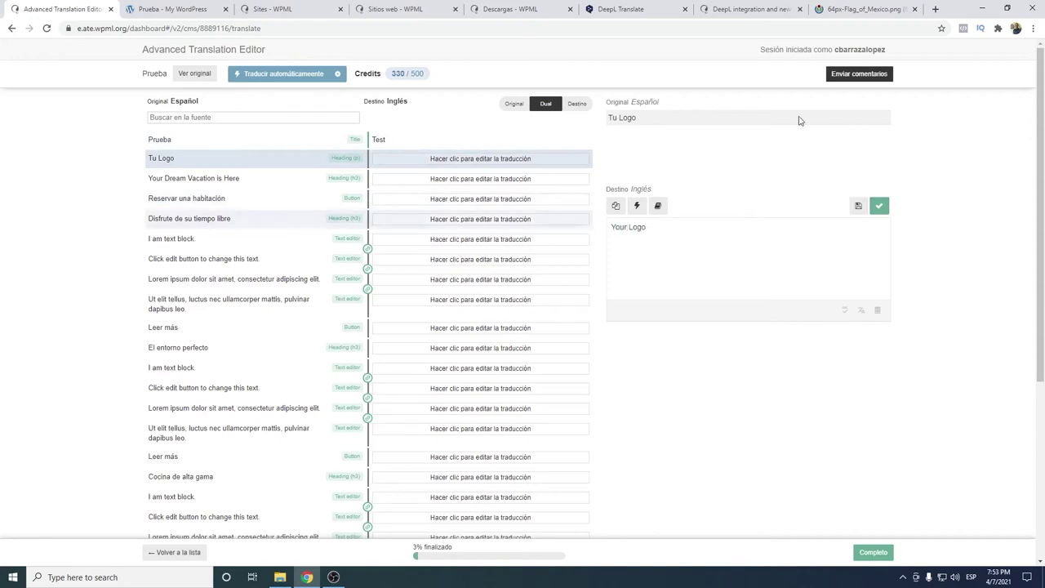
pyautogui.click(877, 211)
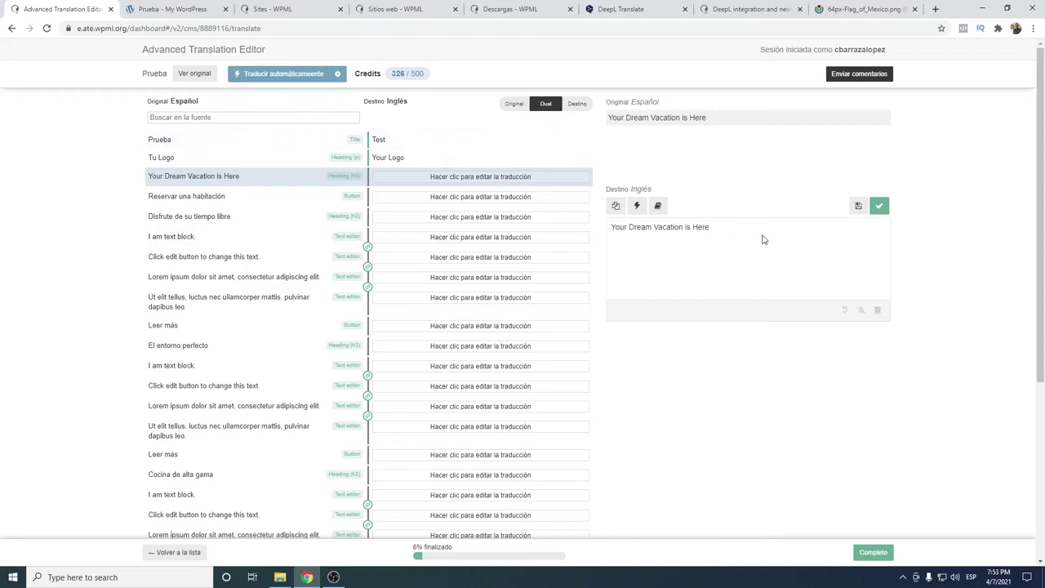
# Machine-translate and save the "Your Dream Vacation is Here", "Reservar una habitación" and "Disfrute de su tiempo libre" segments one by one.
pyautogui.click(638, 207)
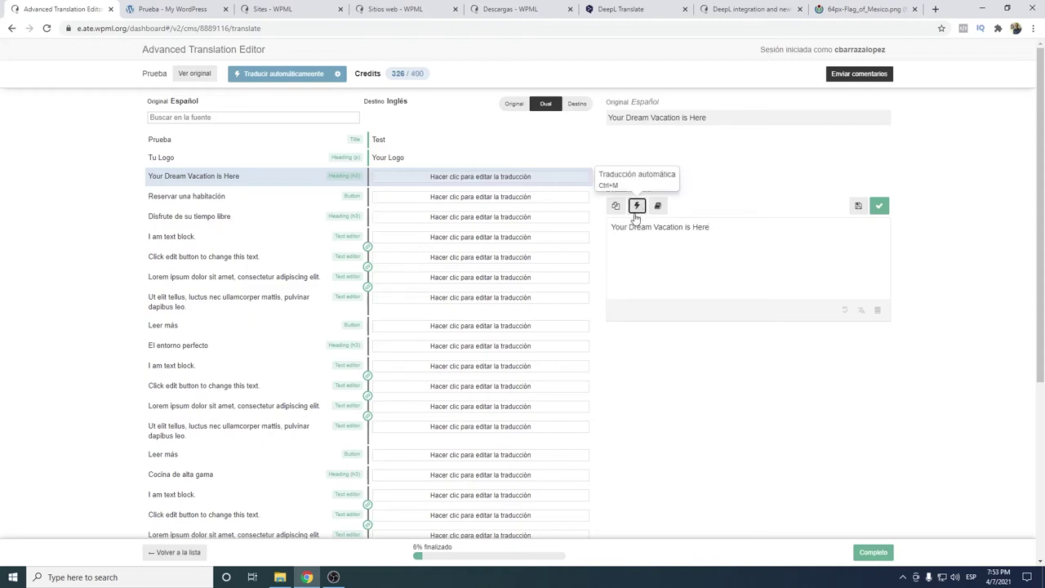
pyautogui.click(880, 206)
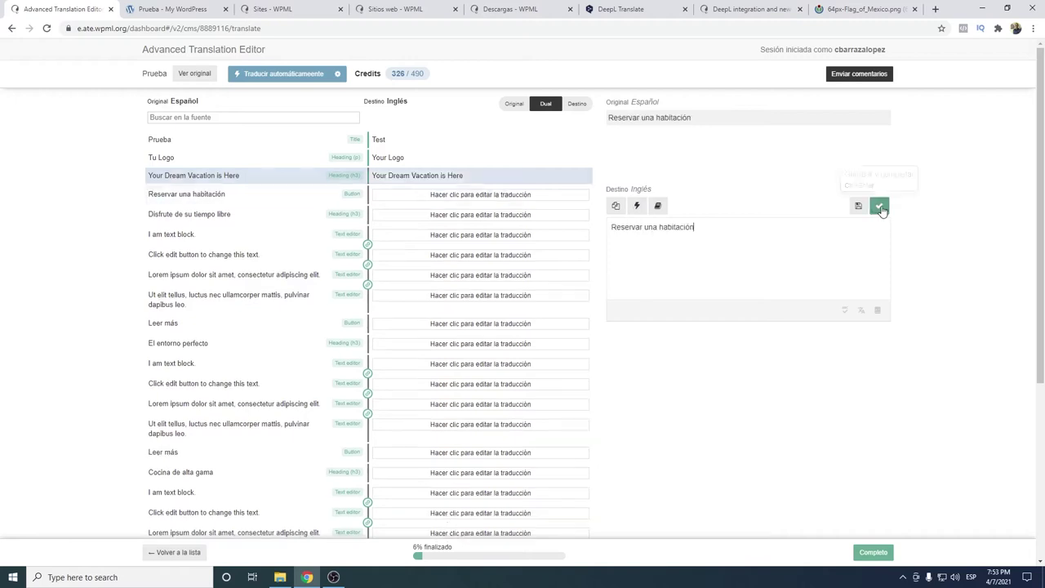
pyautogui.click(637, 206)
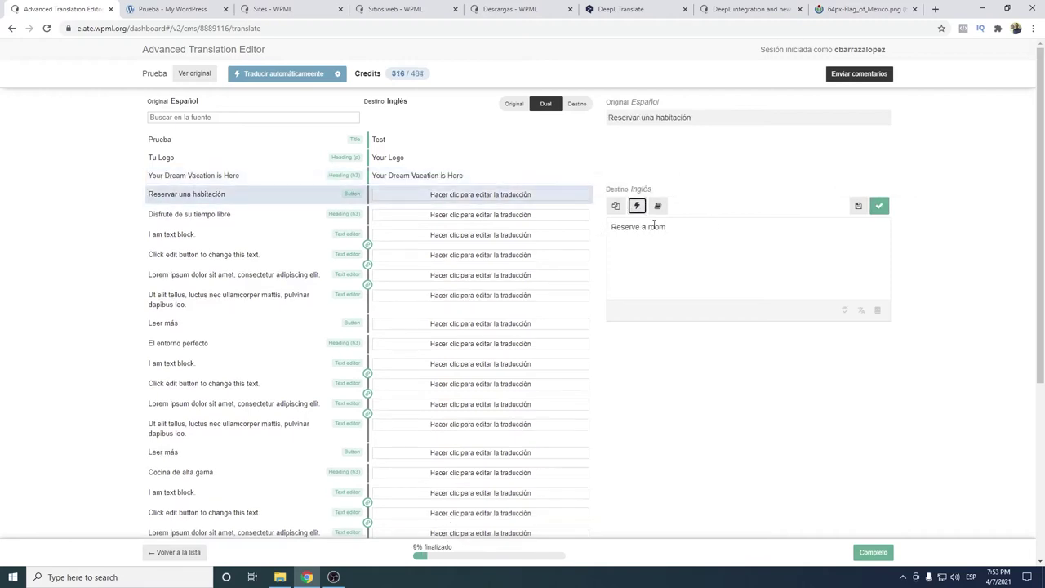
pyautogui.moveTo(397, 74)
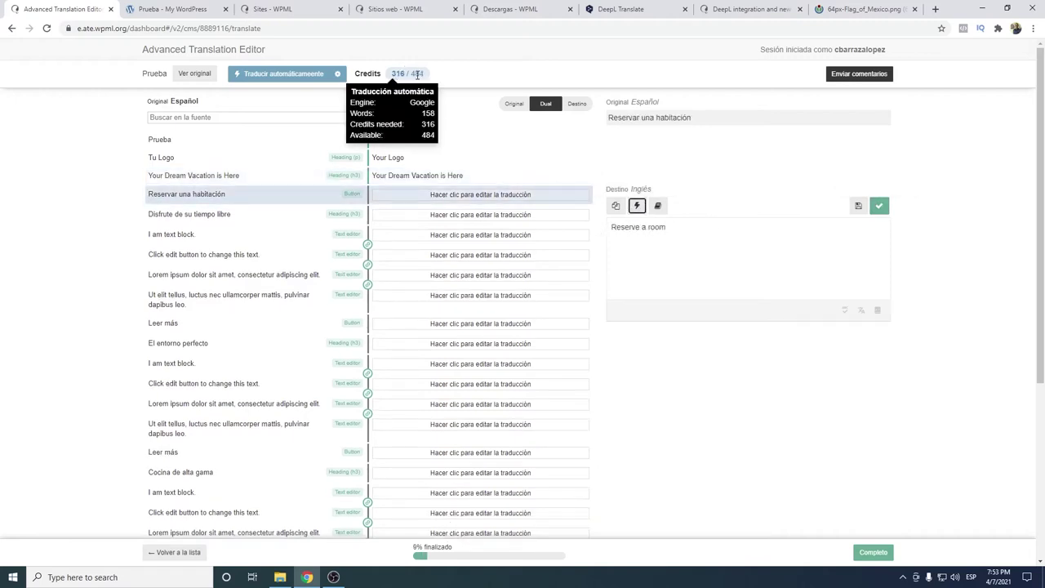
pyautogui.click(880, 207)
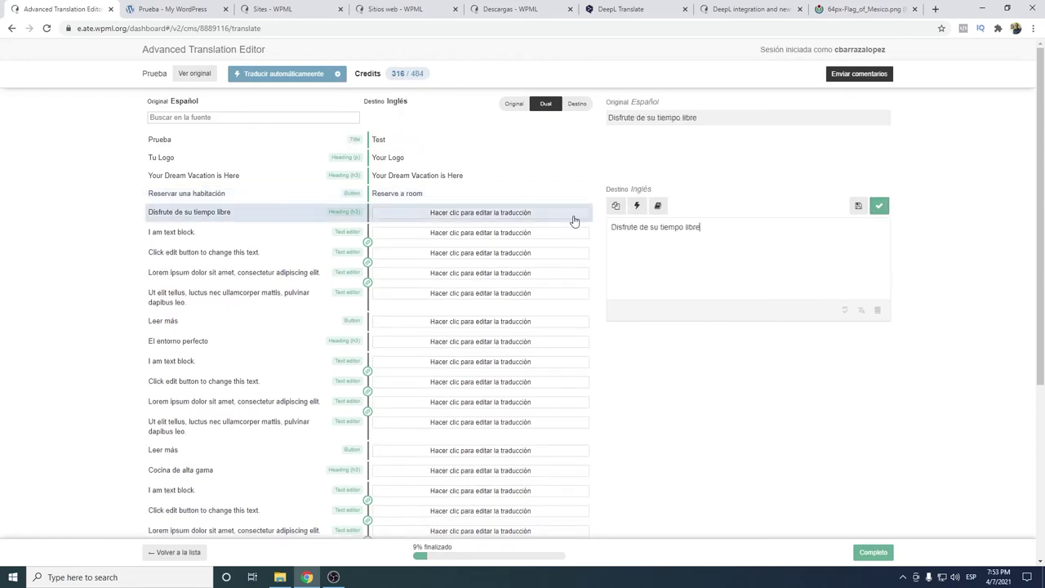
pyautogui.click(637, 205)
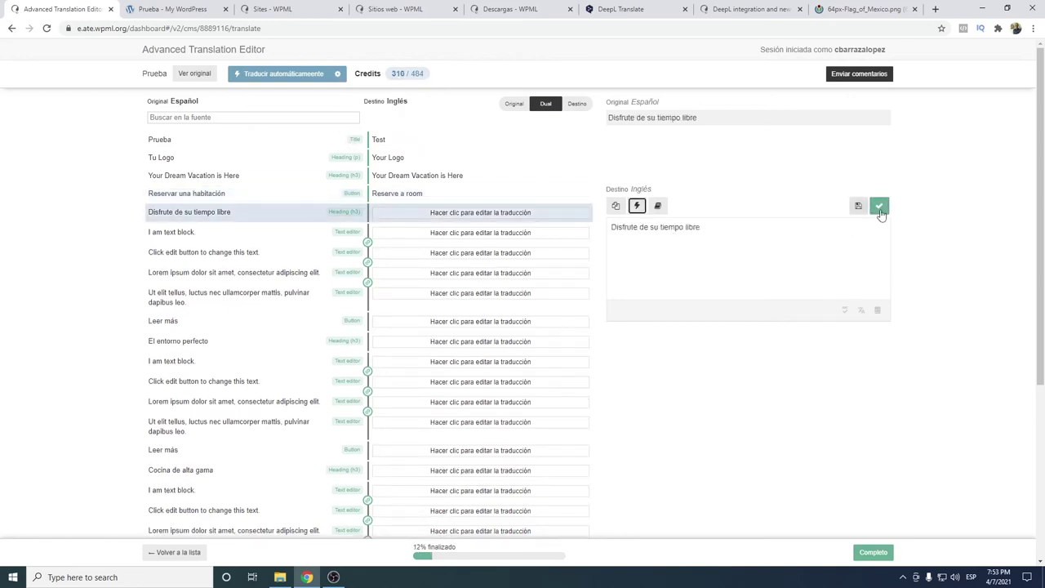
pyautogui.click(880, 205)
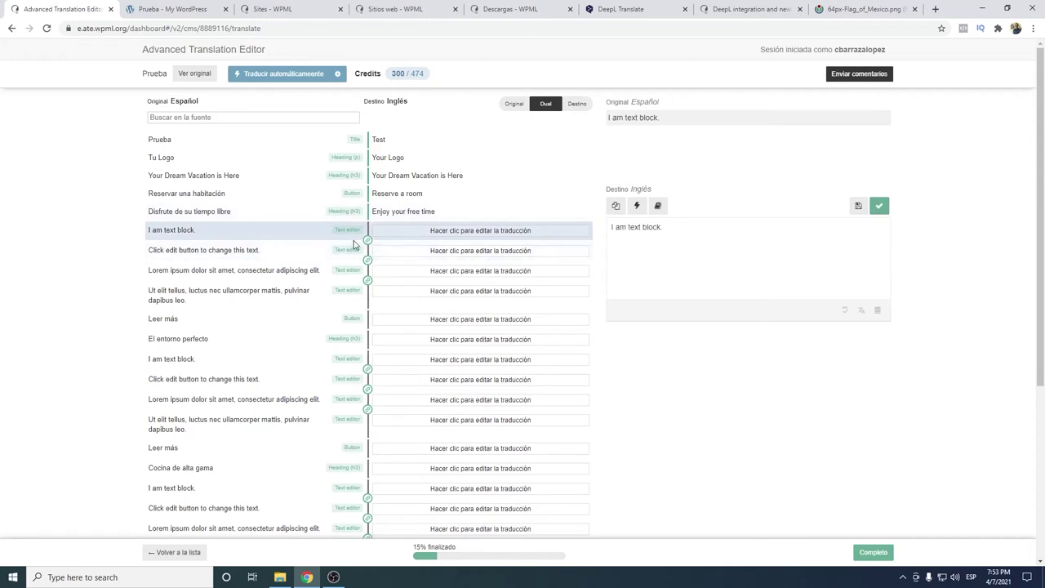
# Save the original text as the English translation for the "Lorem ipsum" and "Ut elit tellus" text lines and the testimonial content.
pyautogui.scroll(-3, 343, 180)
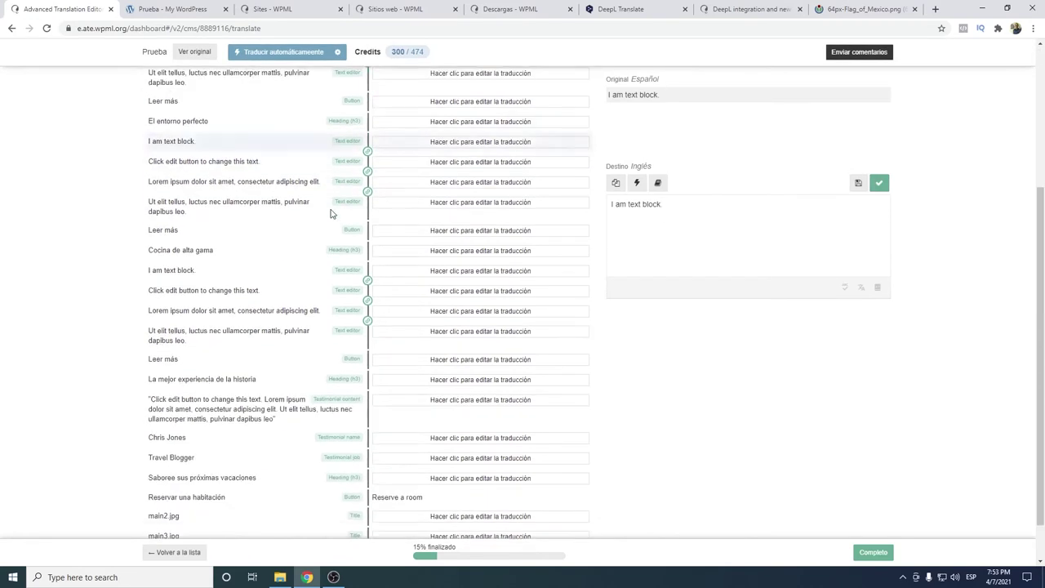
pyautogui.scroll(2, 321, 315)
pyautogui.click(298, 217)
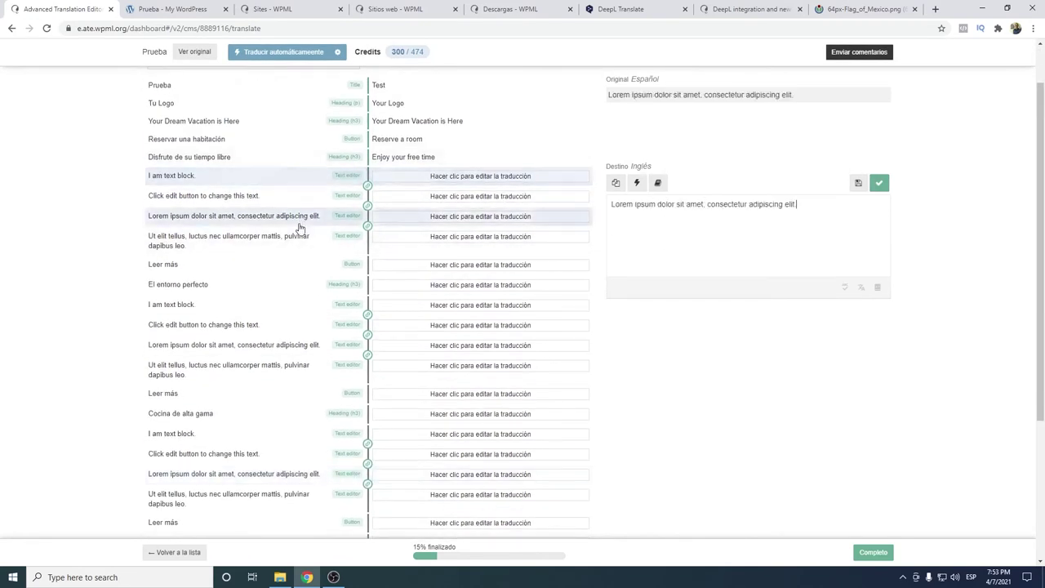
pyautogui.click(879, 183)
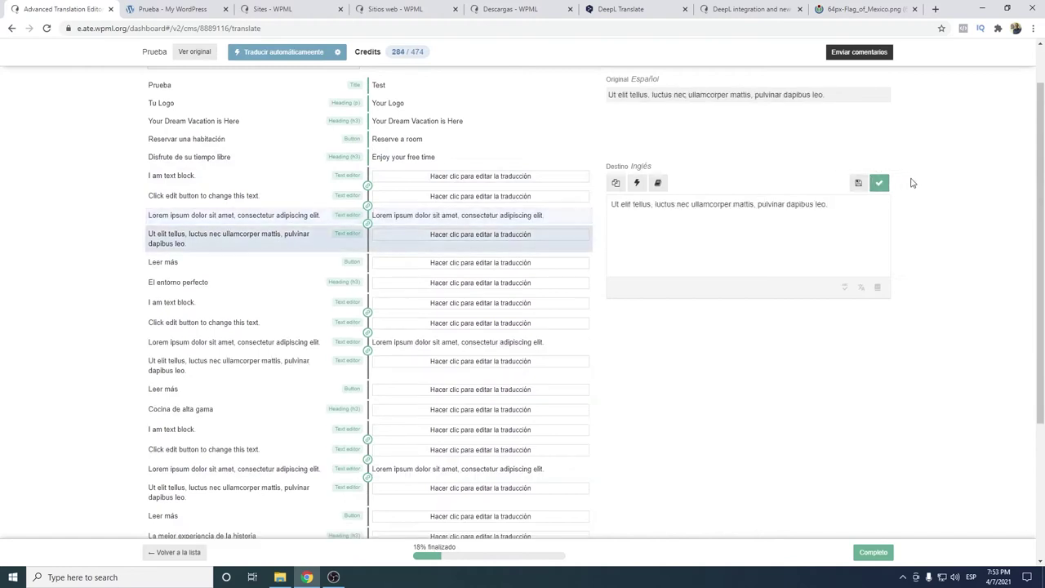
pyautogui.click(879, 183)
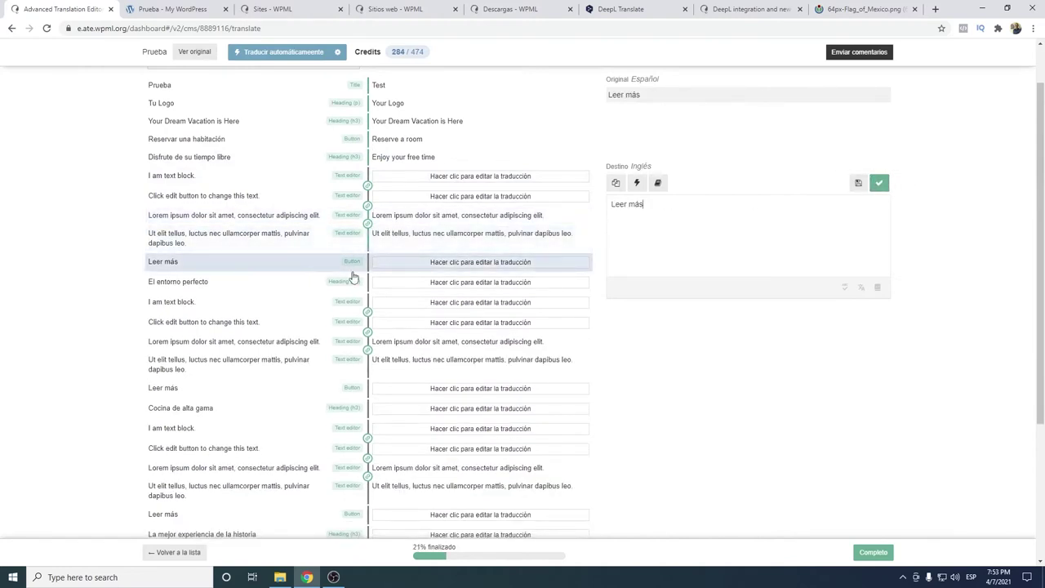
pyautogui.scroll(-2, 441, 314)
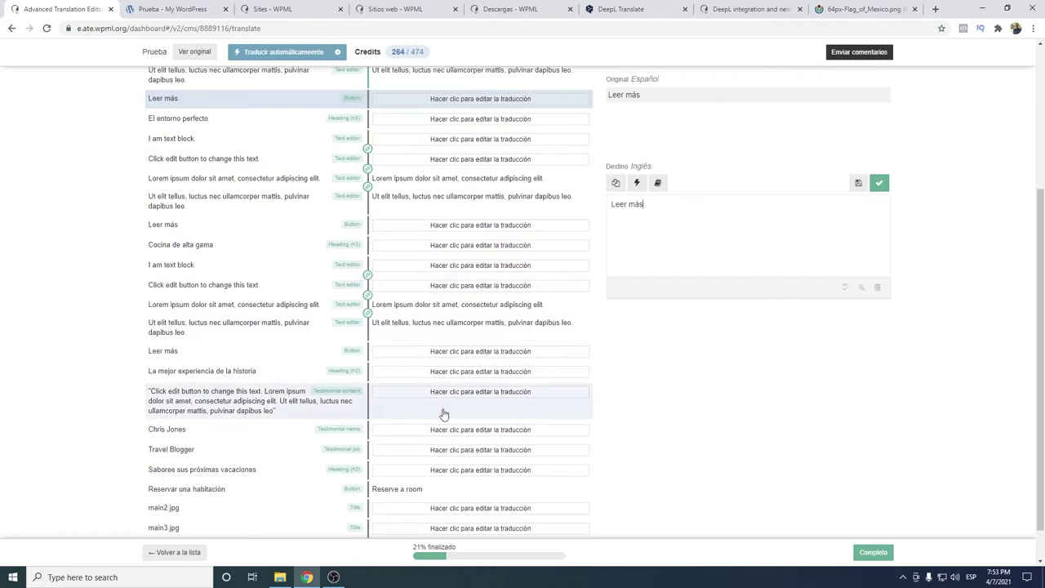
pyautogui.click(287, 413)
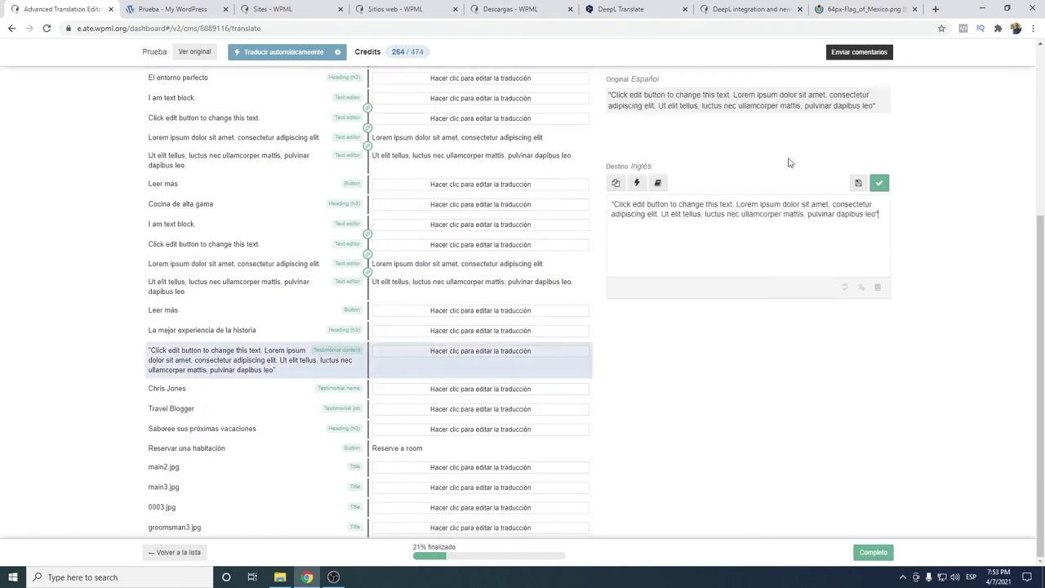
pyautogui.click(878, 183)
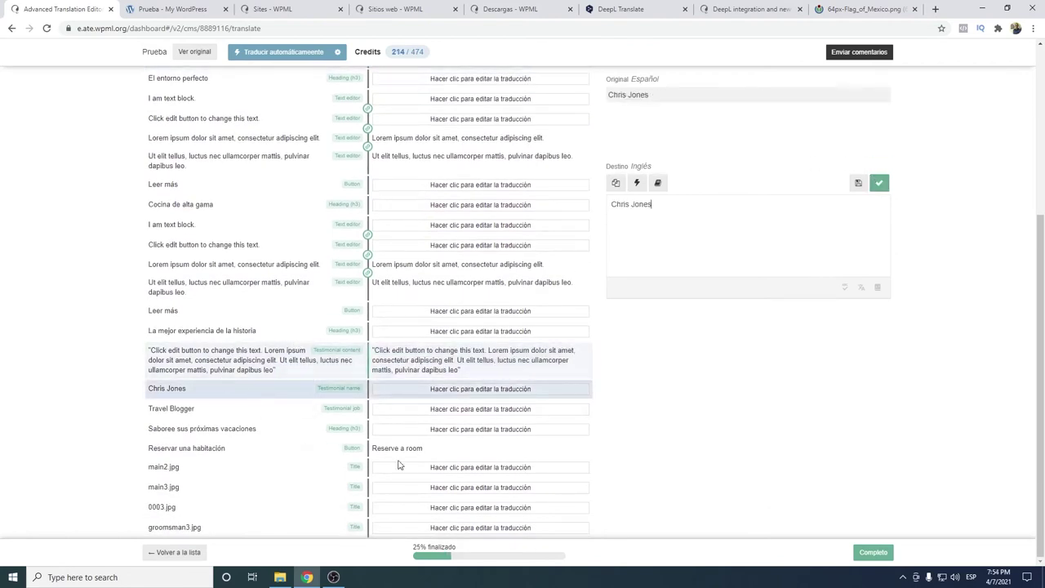
# Save the image titles main2.jpg, main3.jpg, 0003.jpg and groomsman3.jpg untranslated as their English versions.
pyautogui.click(243, 470)
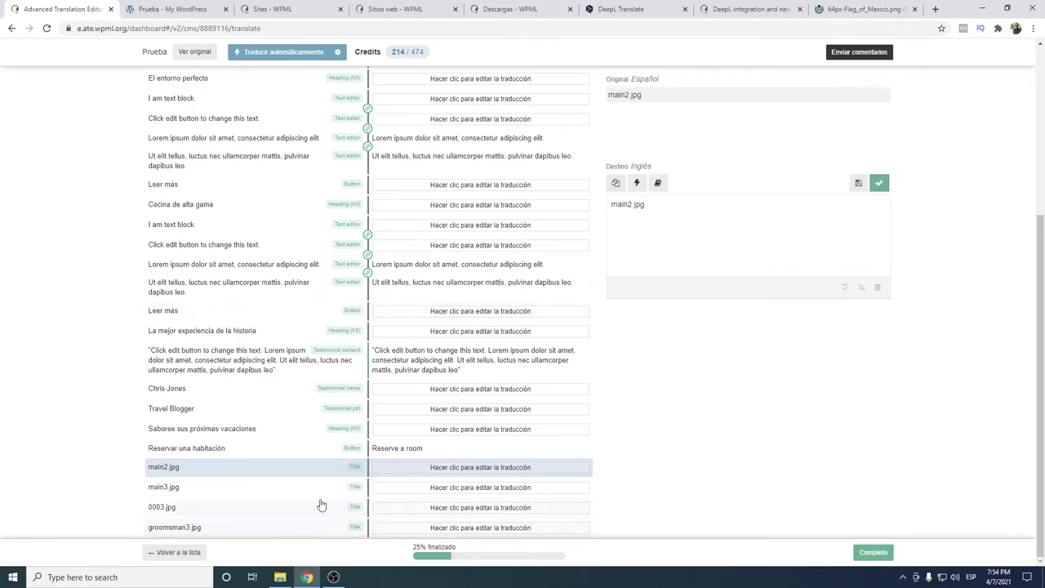
pyautogui.click(878, 187)
pyautogui.click(879, 188)
pyautogui.click(879, 187)
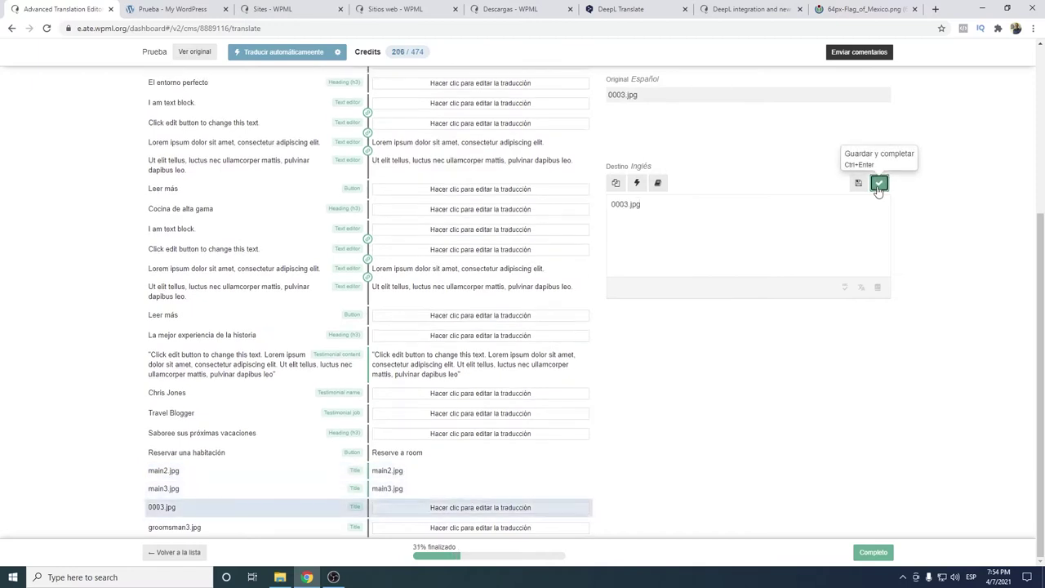
pyautogui.click(289, 51)
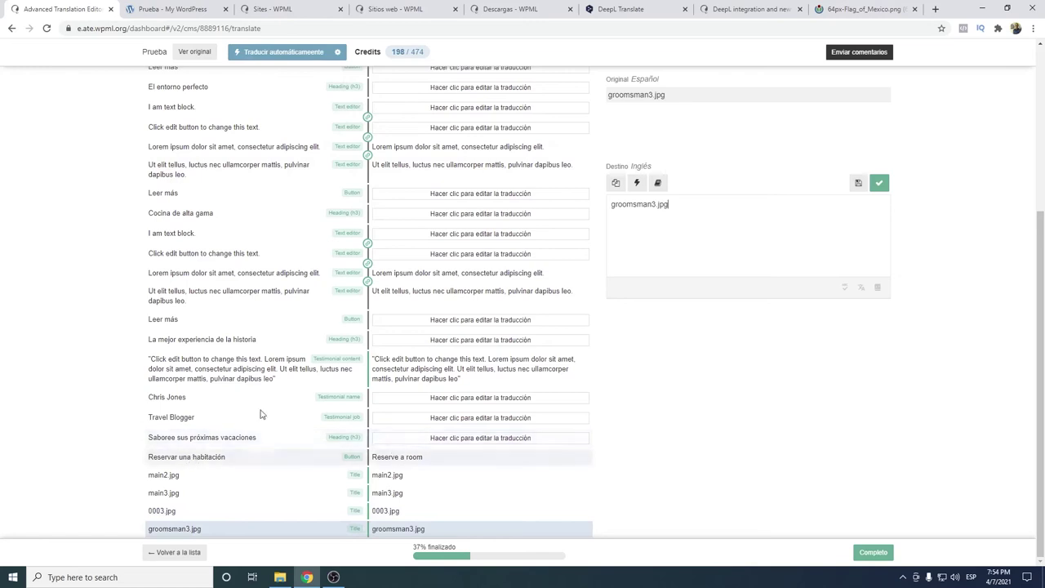
# Save the testimonial name and the "Travel Blogger" job title untranslated in the English version.
pyautogui.click(496, 401)
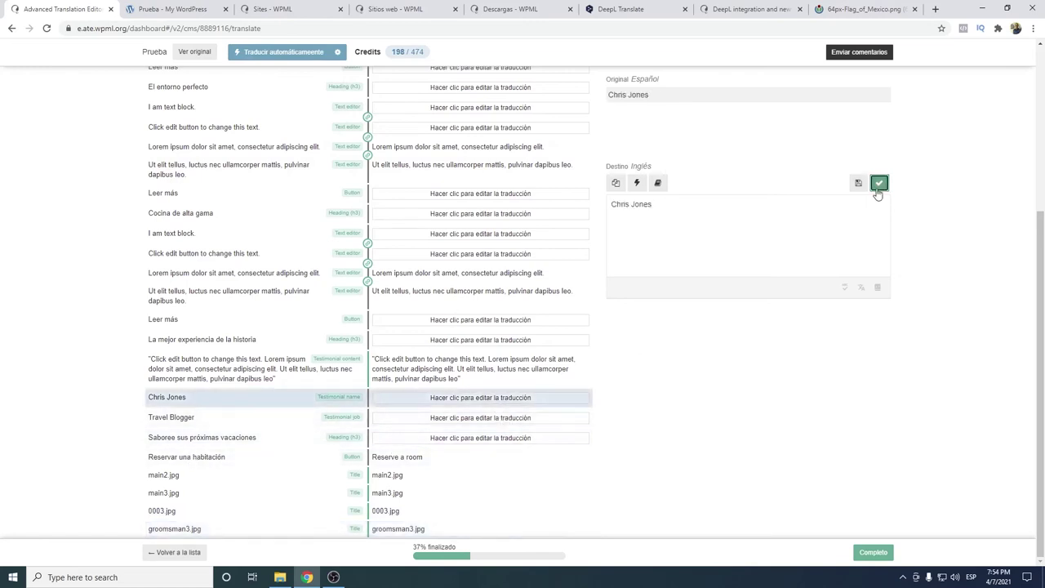
pyautogui.click(879, 184)
pyautogui.click(879, 185)
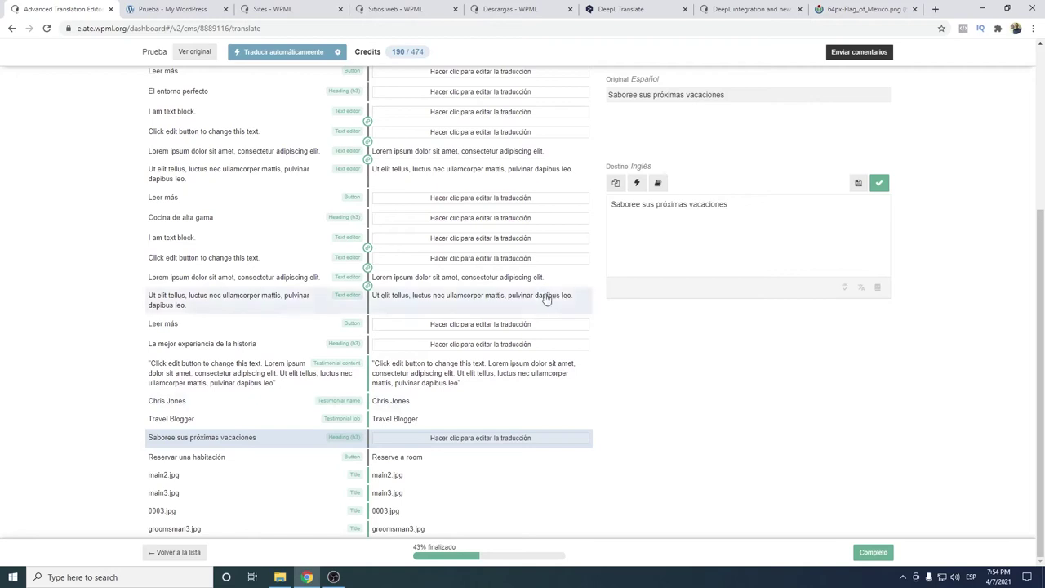
# Translate all remaining English segments automatically, check them against the originals, and mark the page's translation as complete.
pyautogui.scroll(2, 546, 296)
pyautogui.scroll(1, 572, 265)
pyautogui.scroll(-3, 623, 334)
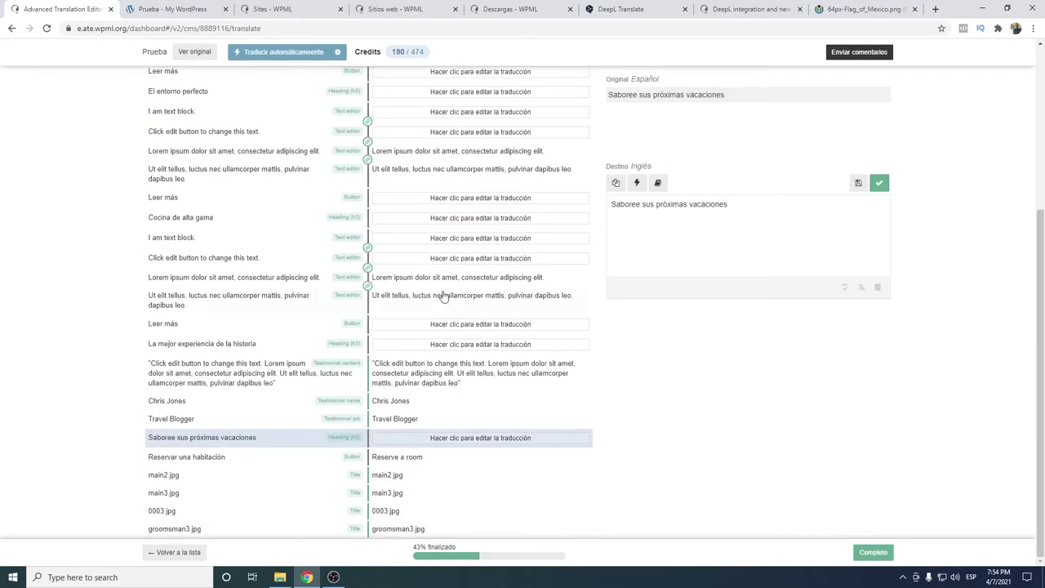
pyautogui.scroll(3, 467, 297)
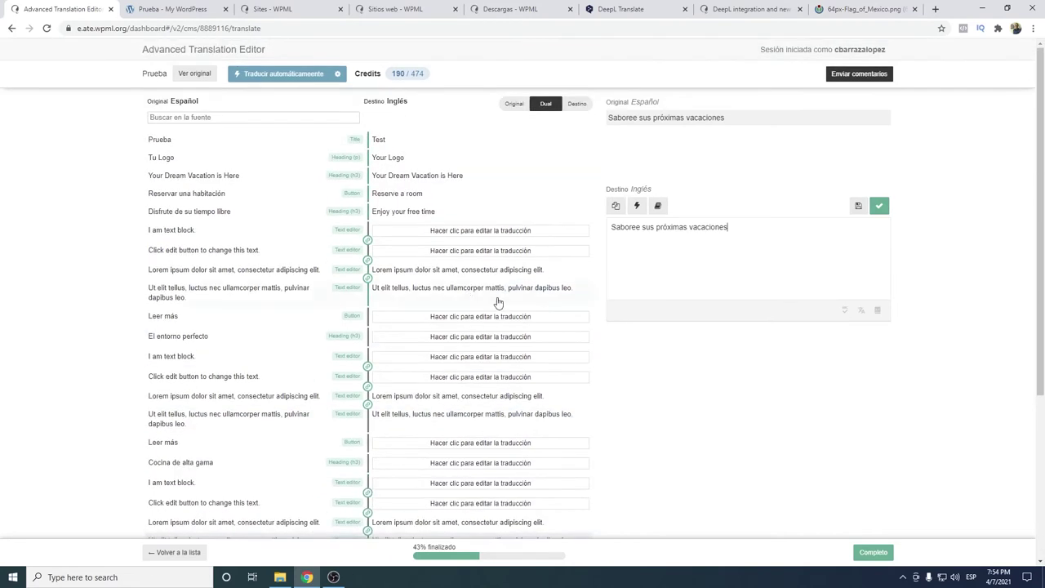
pyautogui.click(291, 82)
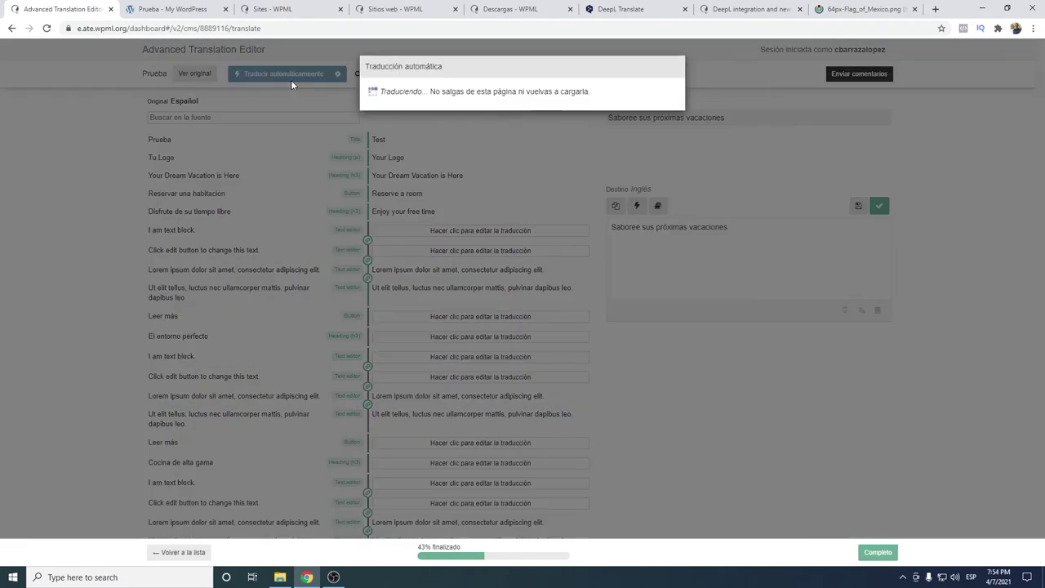
pyautogui.scroll(-3, 485, 355)
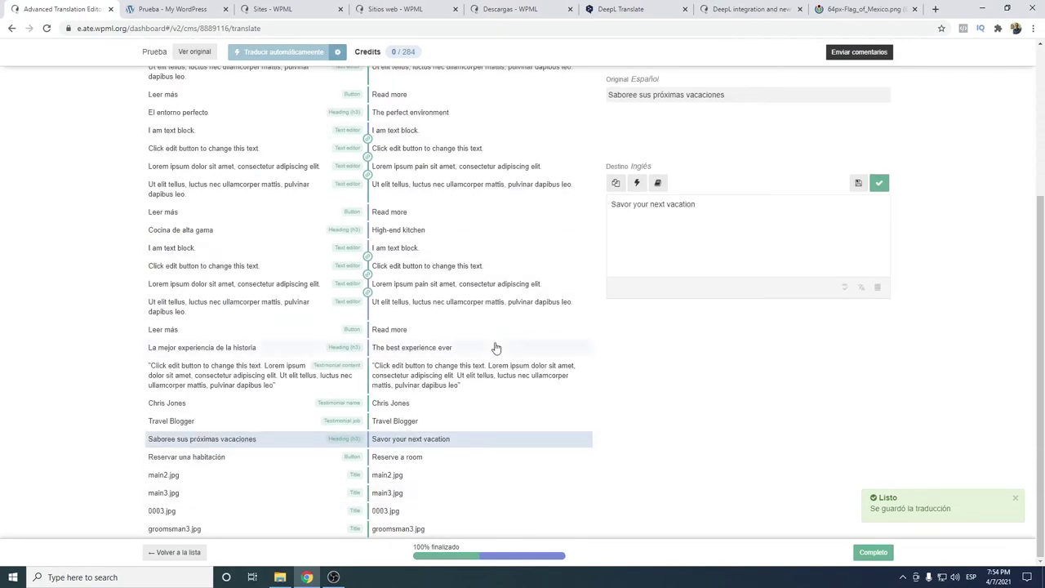
pyautogui.scroll(3, 494, 346)
pyautogui.scroll(-3, 462, 531)
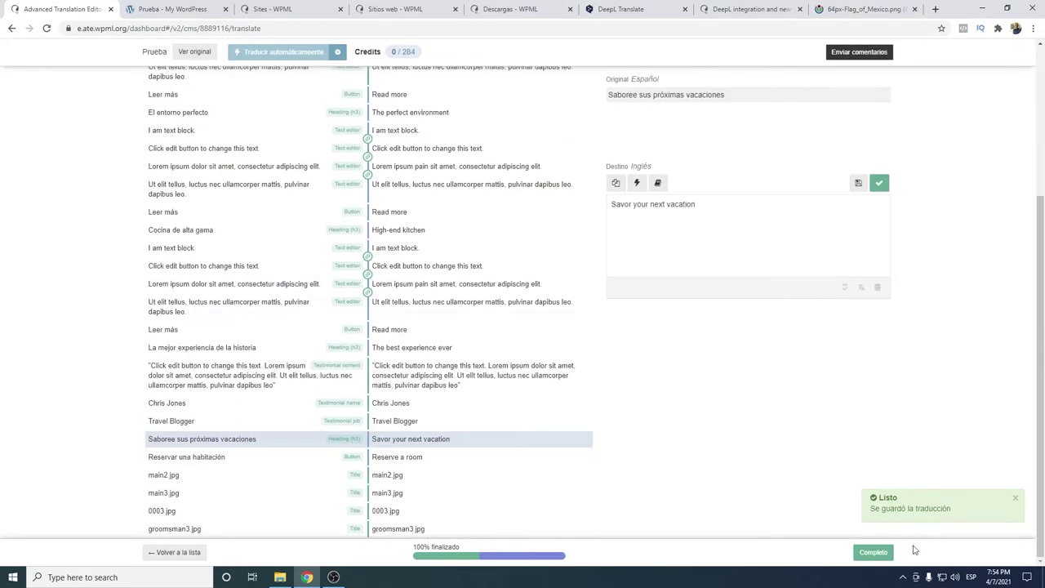
pyautogui.click(869, 554)
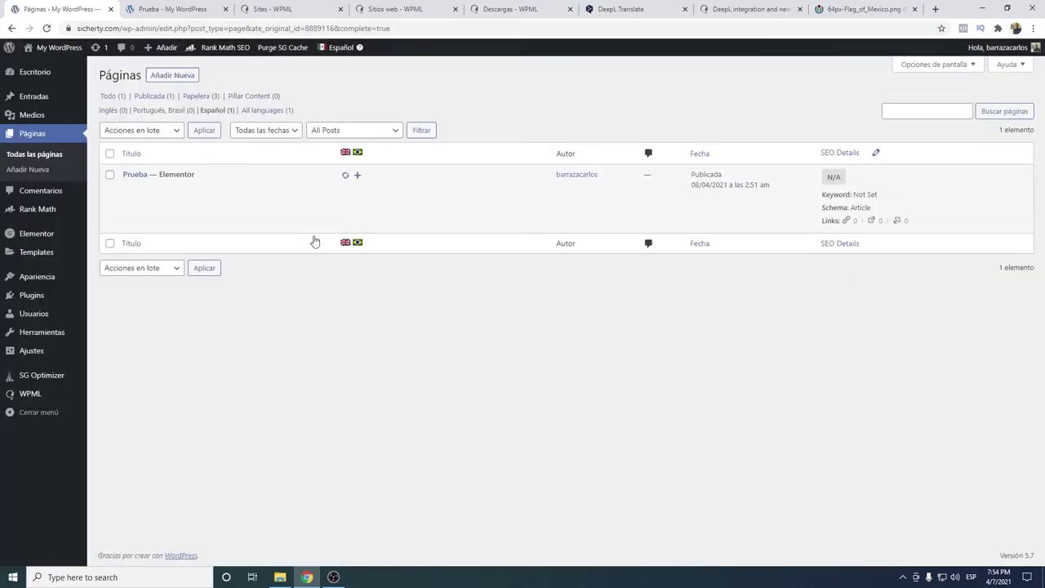
# Start the Prueba page's Brazilian Portuguese translation and enter its title, "Prueba", as source text in the DeepL web translator.
pyautogui.click(358, 177)
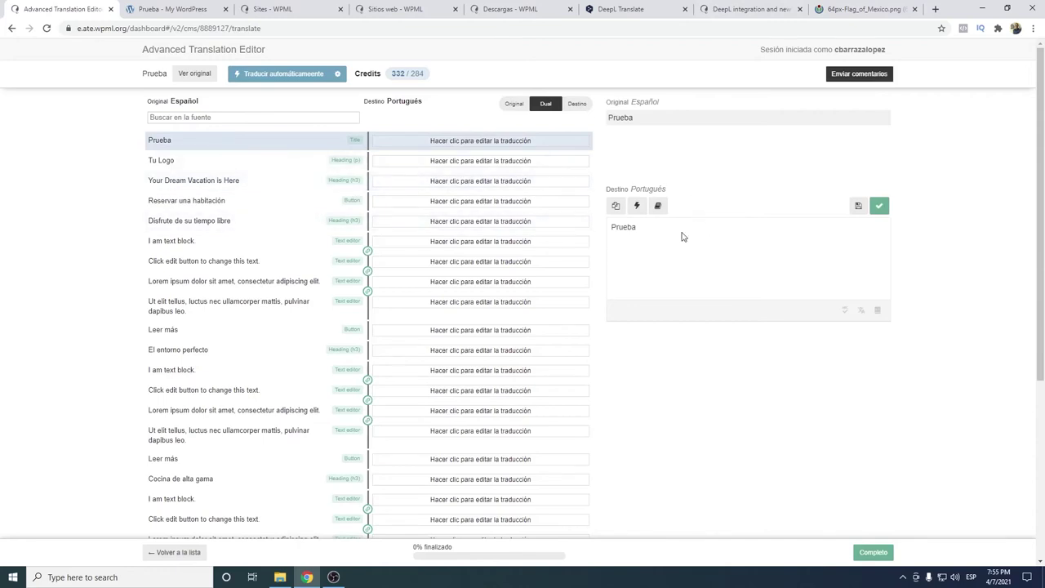
pyautogui.moveTo(644, 228); pyautogui.dragTo(602, 232)
pyautogui.hotkey('ctrl', 'c')
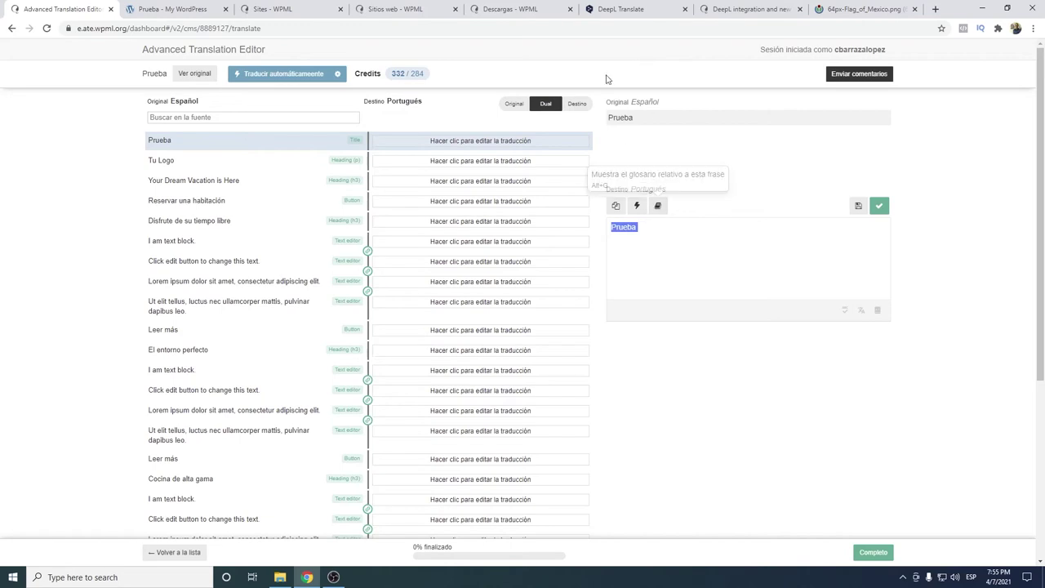
pyautogui.click(609, 9)
pyautogui.hotkey('ctrl', 'v')
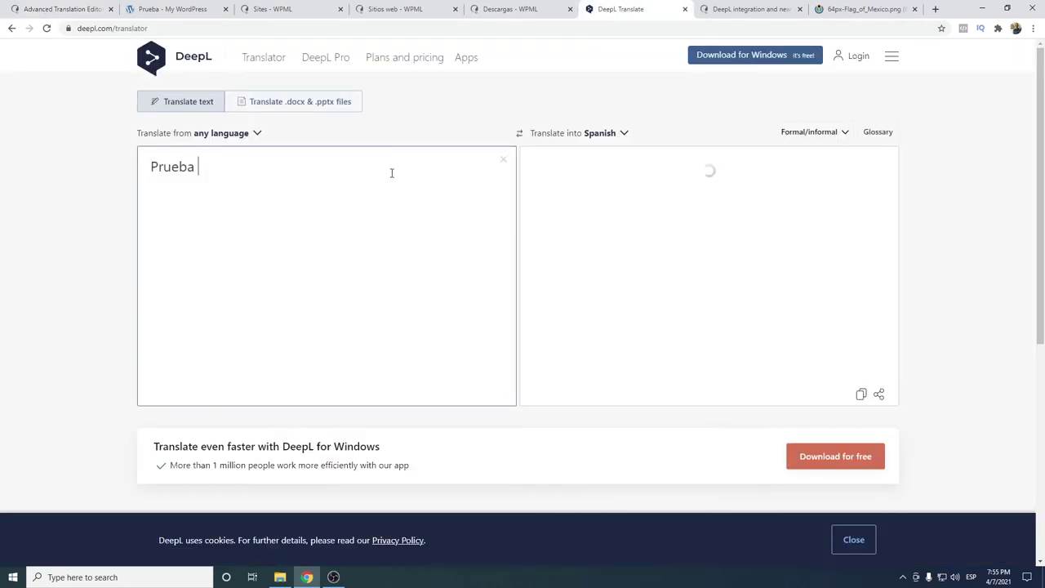
# Set the DeepL web translator's target language to Brazilian Portuguese, leaving the source language on automatic detection.
pyautogui.click(250, 141)
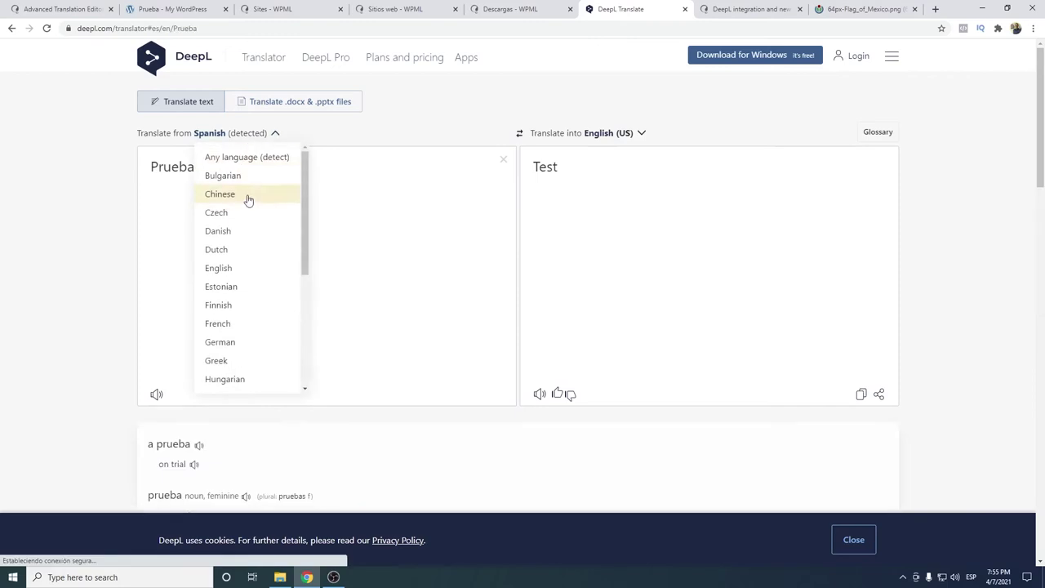
pyautogui.click(294, 133)
pyautogui.click(634, 135)
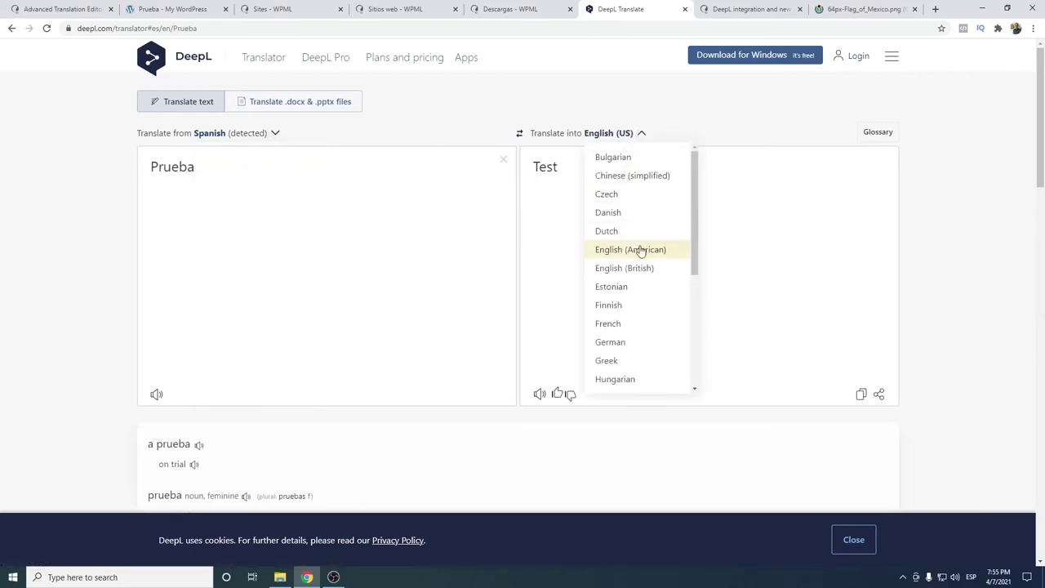
pyautogui.scroll(-3, 641, 262)
pyautogui.click(643, 292)
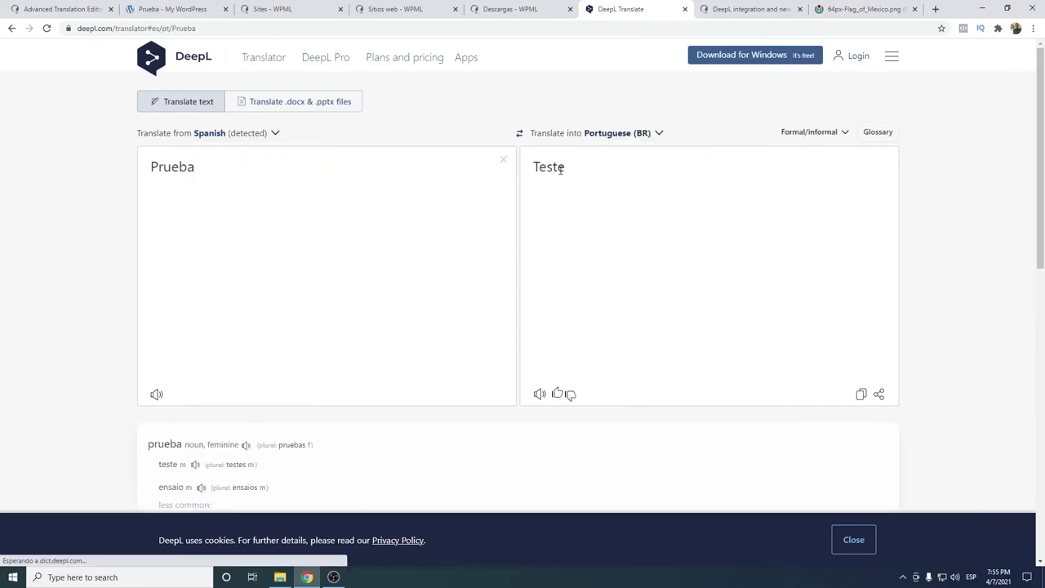
# Copy DeepL's result and save "Teste" as the Portuguese page title in the Advanced Translation Editor.
pyautogui.click(862, 394)
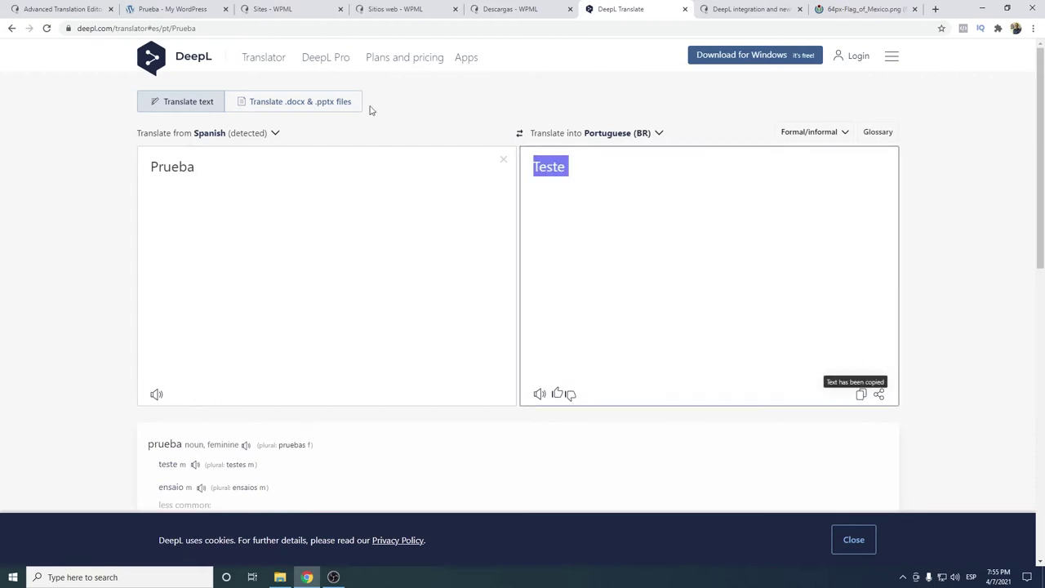
pyautogui.click(61, 9)
pyautogui.click(879, 206)
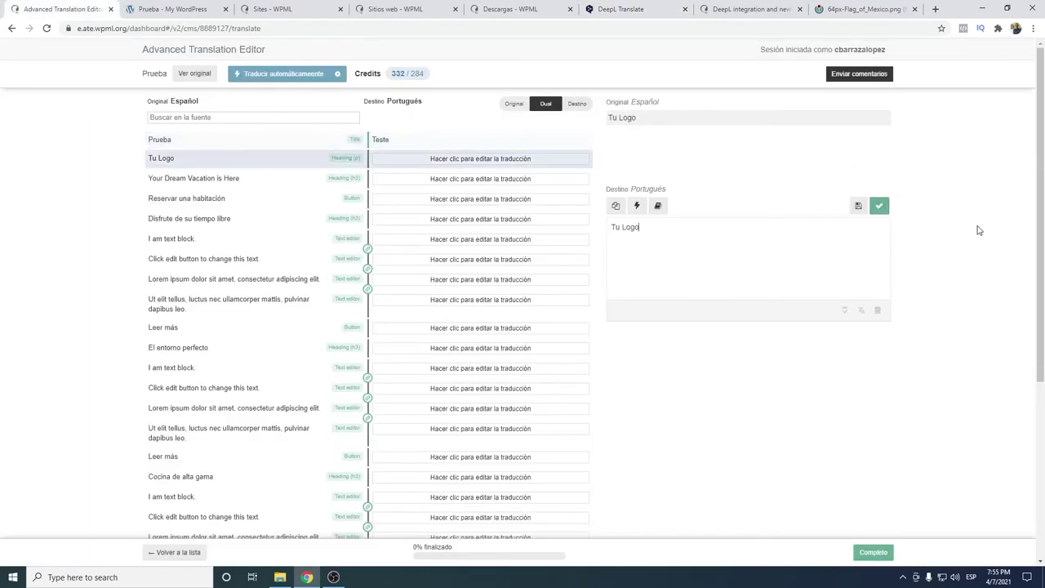
# Translate the "Tu Logo" heading with the DeepL website and save "Seu logotipo" as its Portuguese version.
pyautogui.tripleClick(658, 228)
pyautogui.click(629, 9)
pyautogui.click(337, 180)
pyautogui.hotkey('ctrl', 'a')
pyautogui.hotkey('ctrl', 'v')
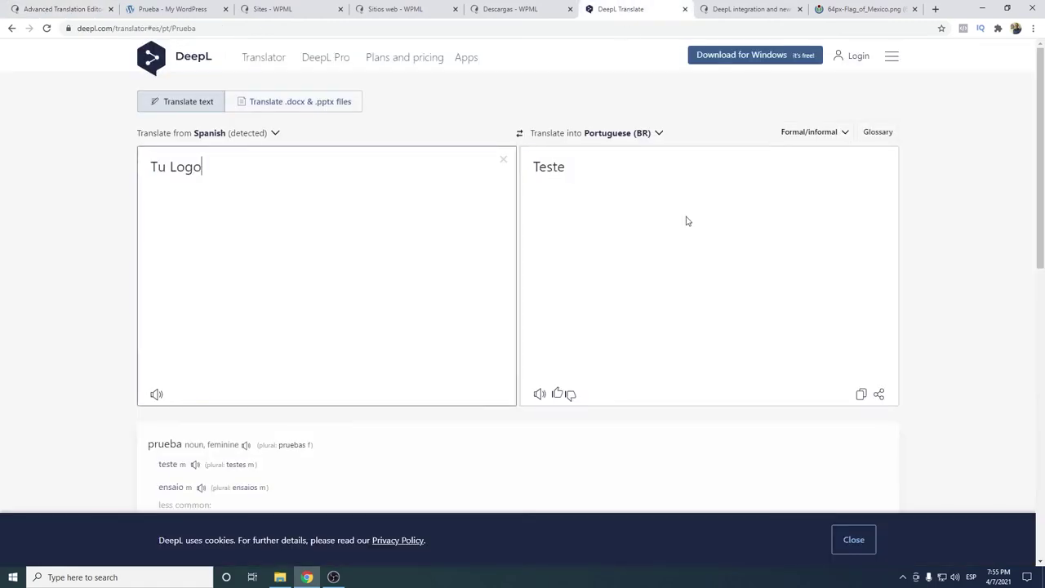
pyautogui.click(859, 394)
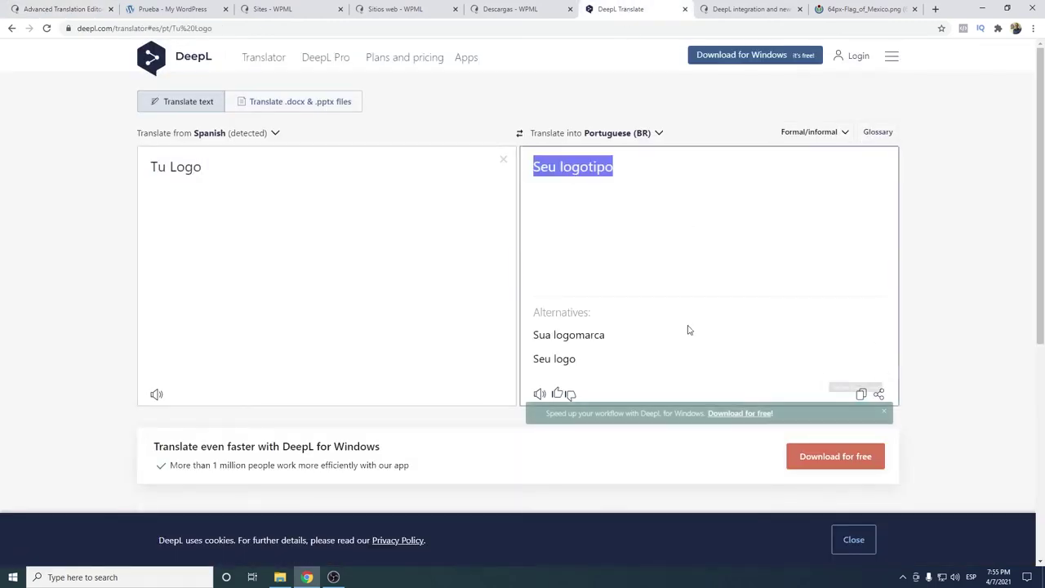
pyautogui.hotkey('ctrl', '1')
pyautogui.hotkey('ctrl', 'v')
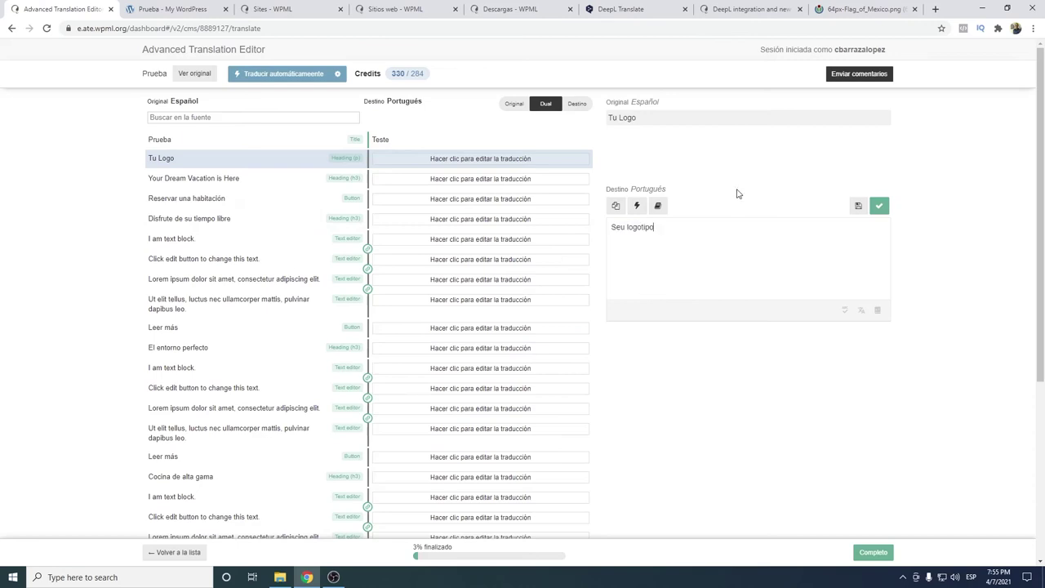
pyautogui.click(879, 205)
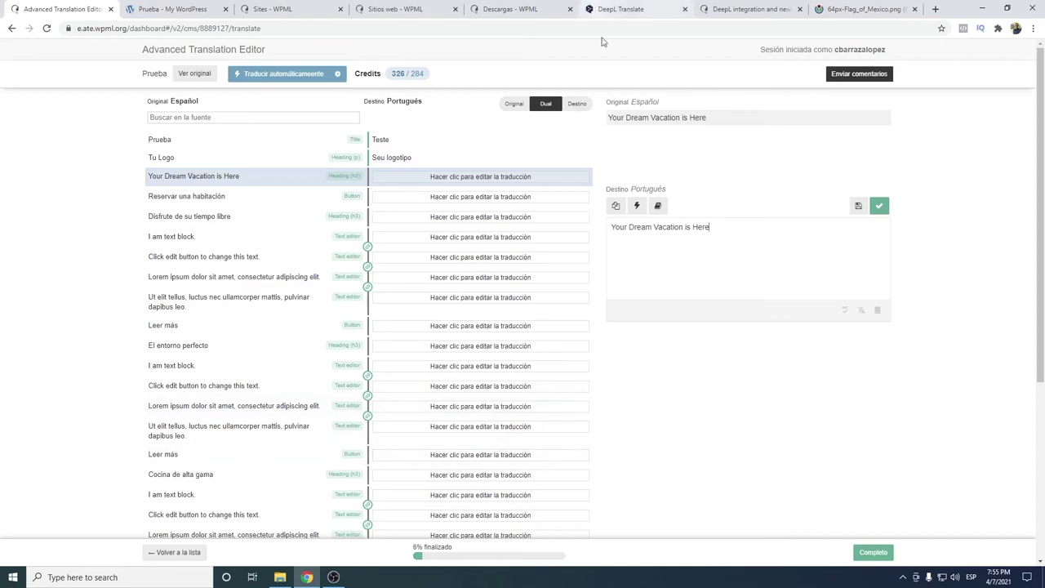
# Translate "Your Dream Vacation is Here" into Brazilian Portuguese with the DeepL desktop app and save "Suas férias de sonho estão aqui".
pyautogui.hotkey('ctrl', 'a')
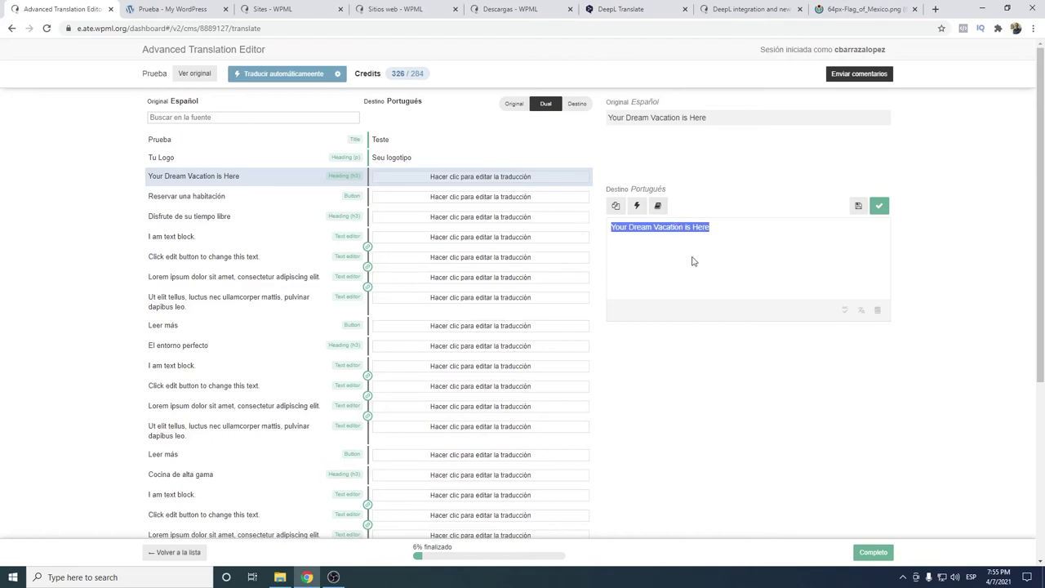
pyautogui.hotkey('ctrl', 'c')
pyautogui.hotkey('ctrl', 'c')
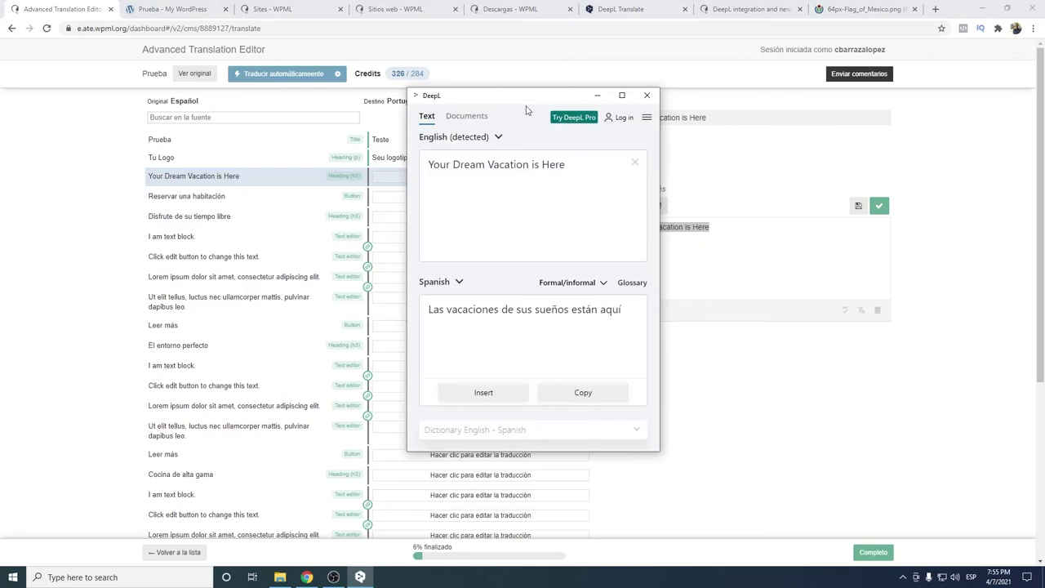
pyautogui.click(439, 286)
pyautogui.scroll(-5, 476, 340)
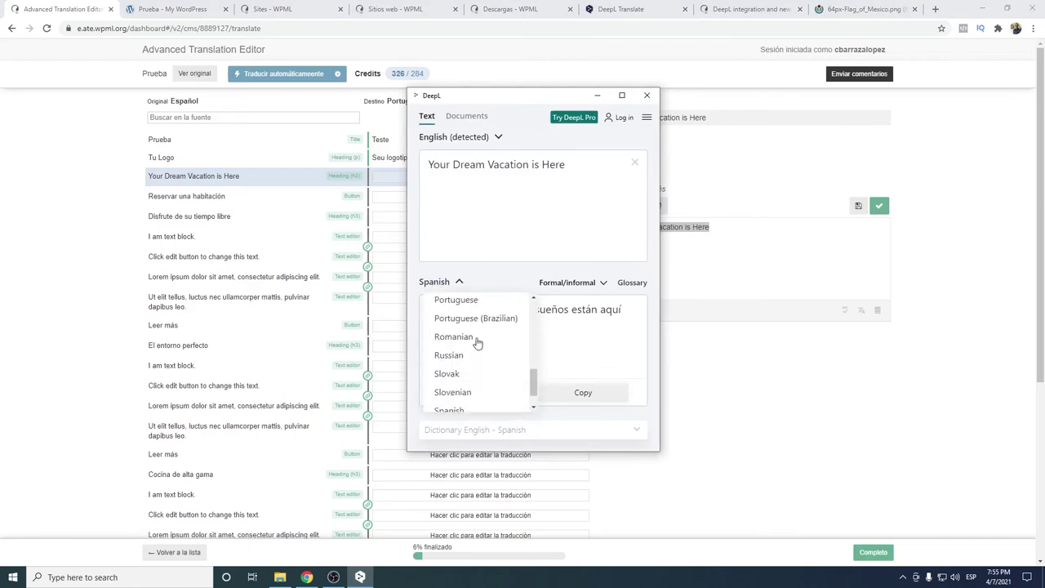
pyautogui.scroll(1, 486, 344)
pyautogui.click(499, 346)
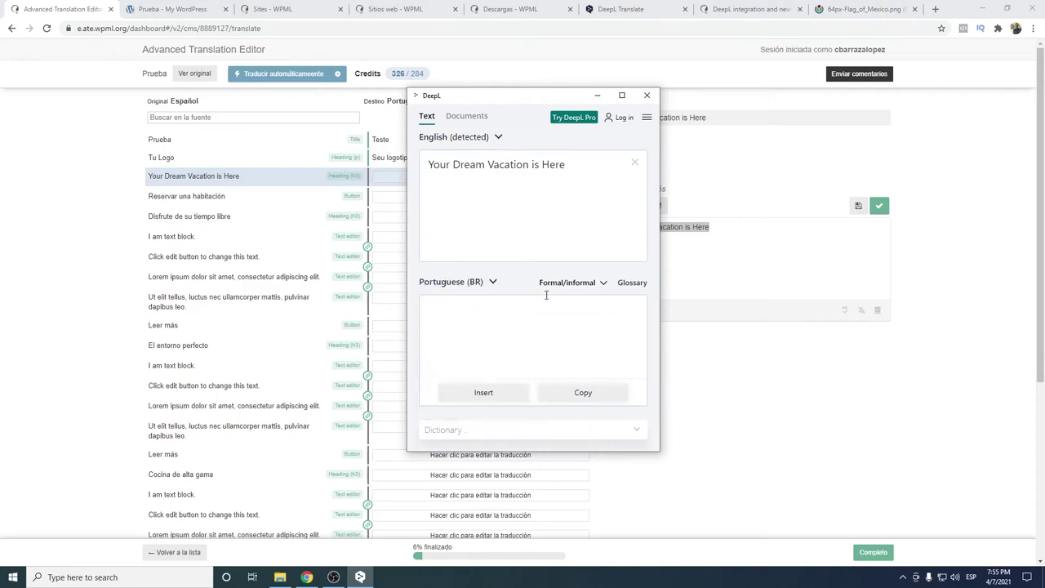
pyautogui.click(484, 393)
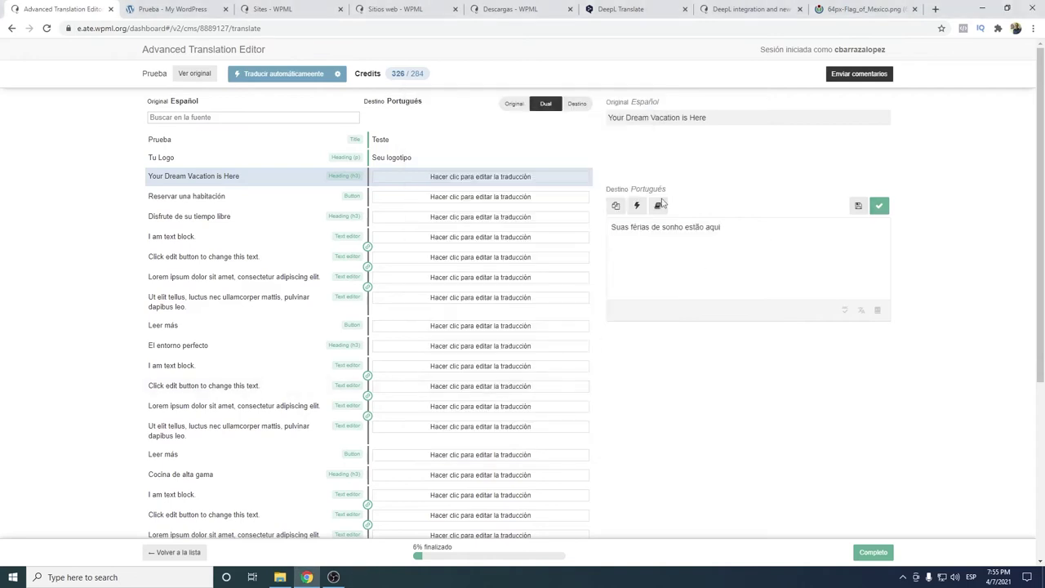
pyautogui.click(879, 206)
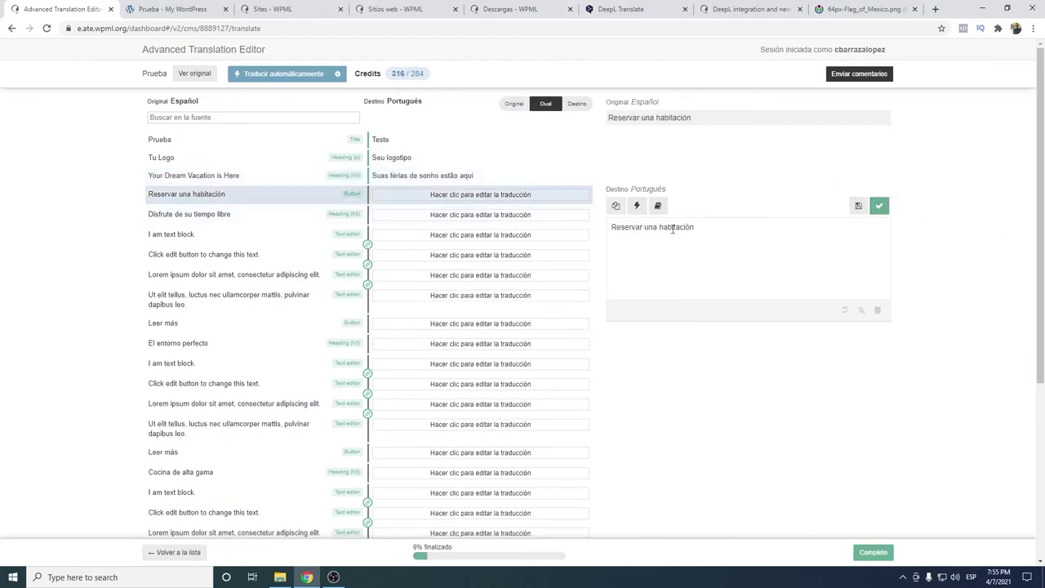
# Look up the "Reservar una habitación" button text in the DeepL desktop app and examine the suggested translation and alternatives.
pyautogui.moveTo(704, 231); pyautogui.dragTo(611, 230)
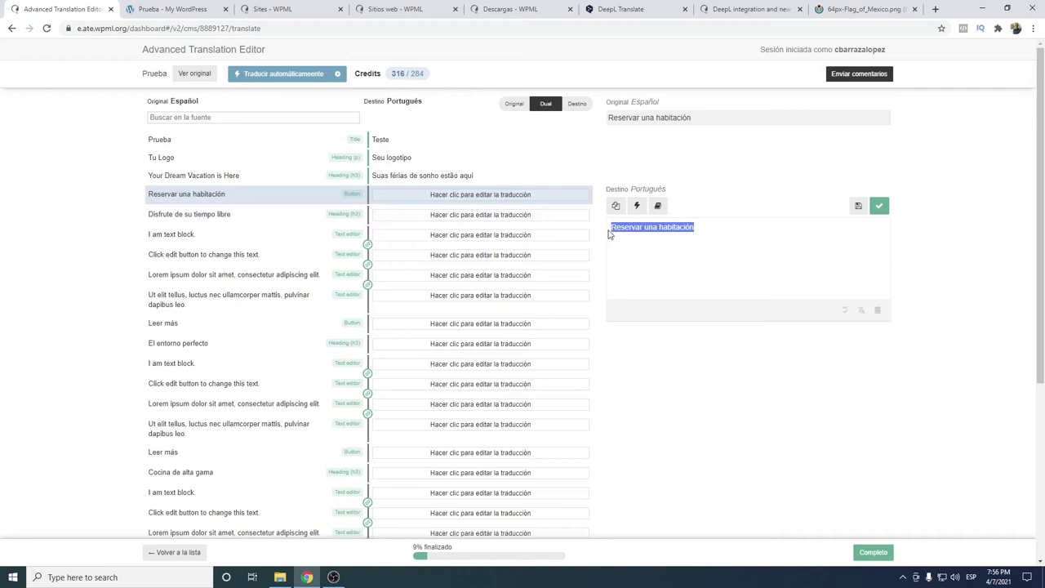
pyautogui.hotkey('ctrl', 'c')
pyautogui.hotkey('ctrl', 'c')
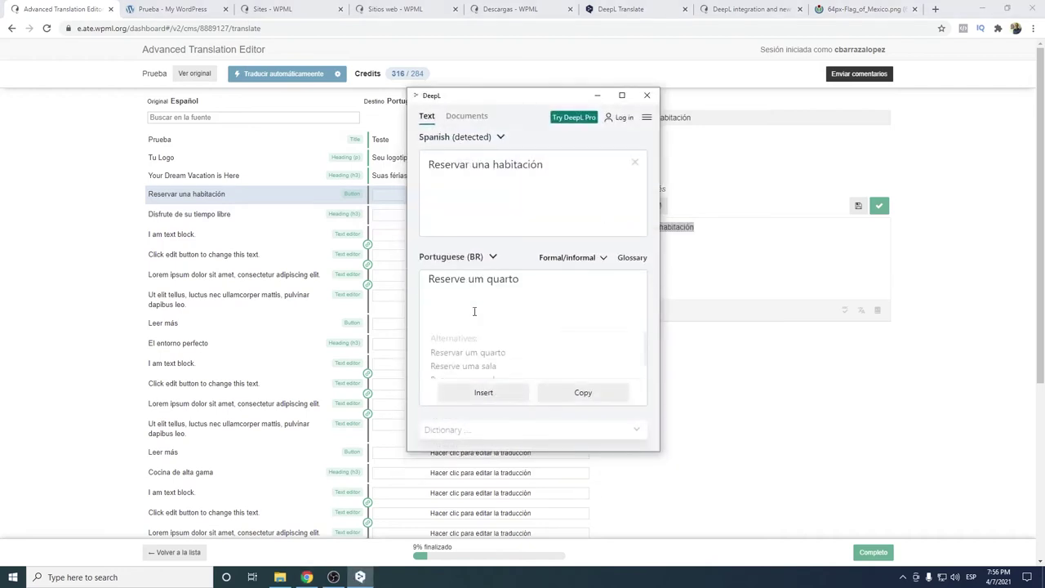
pyautogui.moveTo(507, 110); pyautogui.dragTo(410, 101)
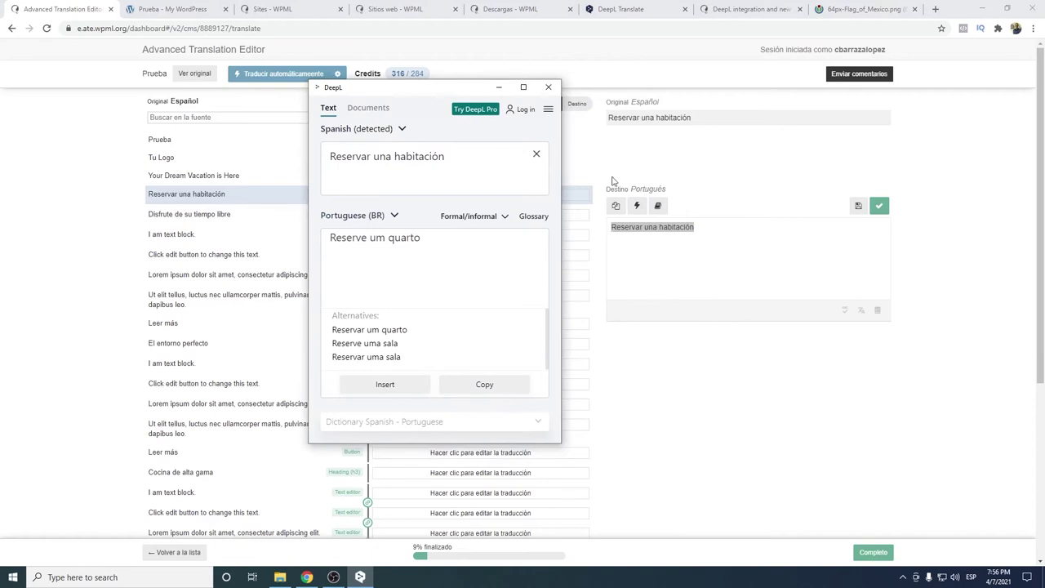
pyautogui.click(698, 277)
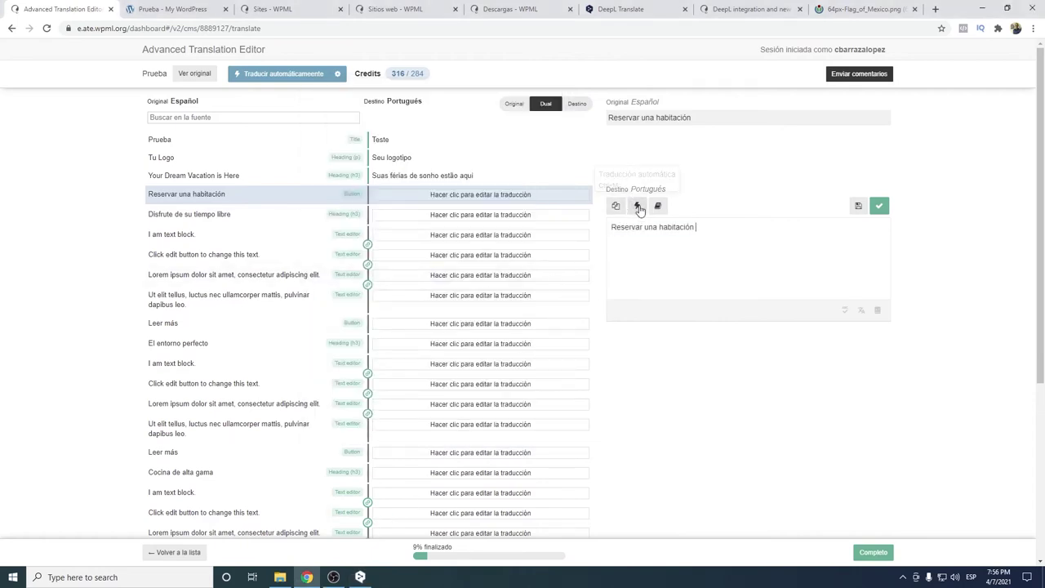
# Translate "Reservar una habitación" automatically in the editor, compare it with DeepL's suggestion, and save "Reservar um quarto".
pyautogui.click(635, 207)
pyautogui.click(360, 577)
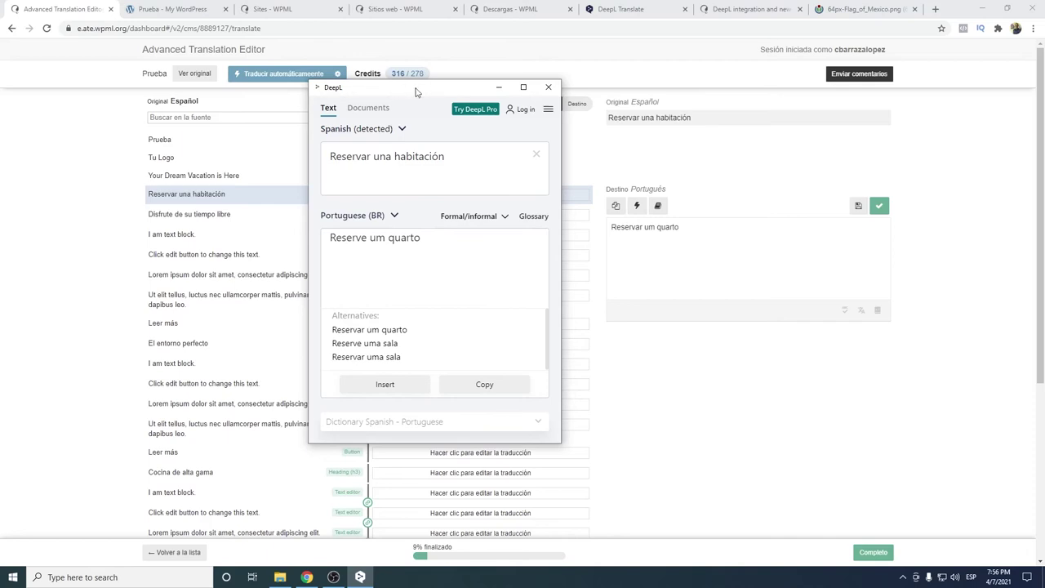
pyautogui.click(807, 242)
pyautogui.click(879, 206)
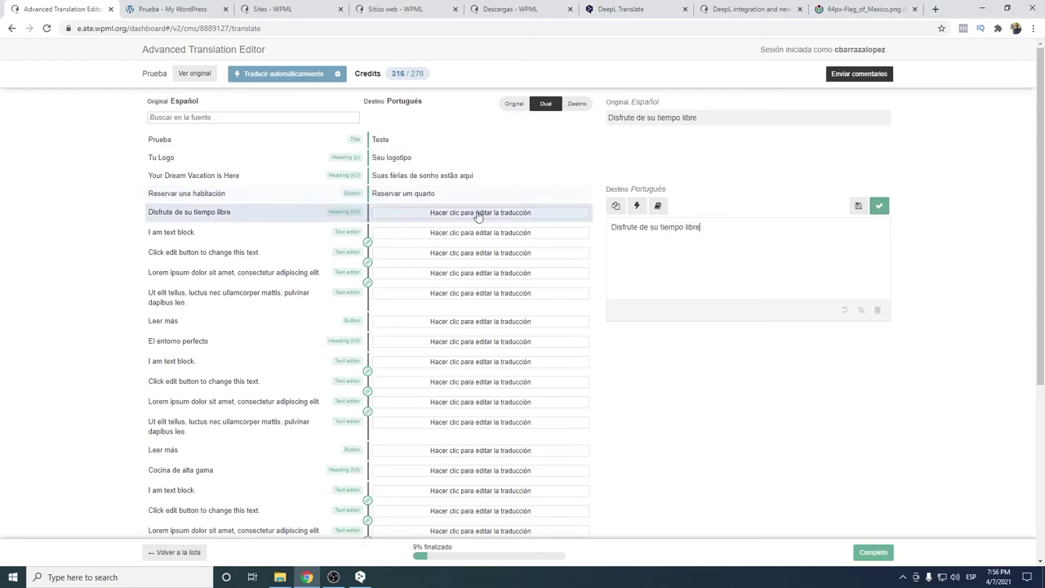
# Translate the "Disfrute de su tiempo libre" heading with the DeepL desktop app and save "Aproveite seu tempo livre".
pyautogui.hotkey('ctrl', 'a')
pyautogui.hotkey('ctrl', 'c')
pyautogui.hotkey('ctrl', 'c')
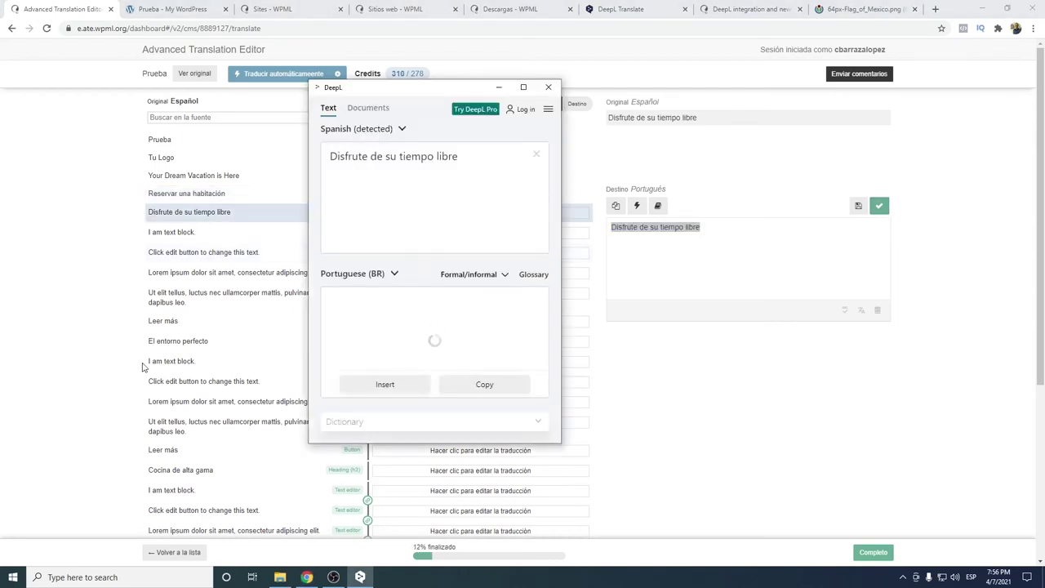
pyautogui.click(403, 388)
pyautogui.click(886, 212)
# Translate "I am text block." with the DeepL desktop app and save "Eu sou um bloco de texto." as its Portuguese version.
pyautogui.hotkey('ctrl', 'a')
pyautogui.hotkey('ctrl', 'c')
pyautogui.hotkey('ctrl', 'c')
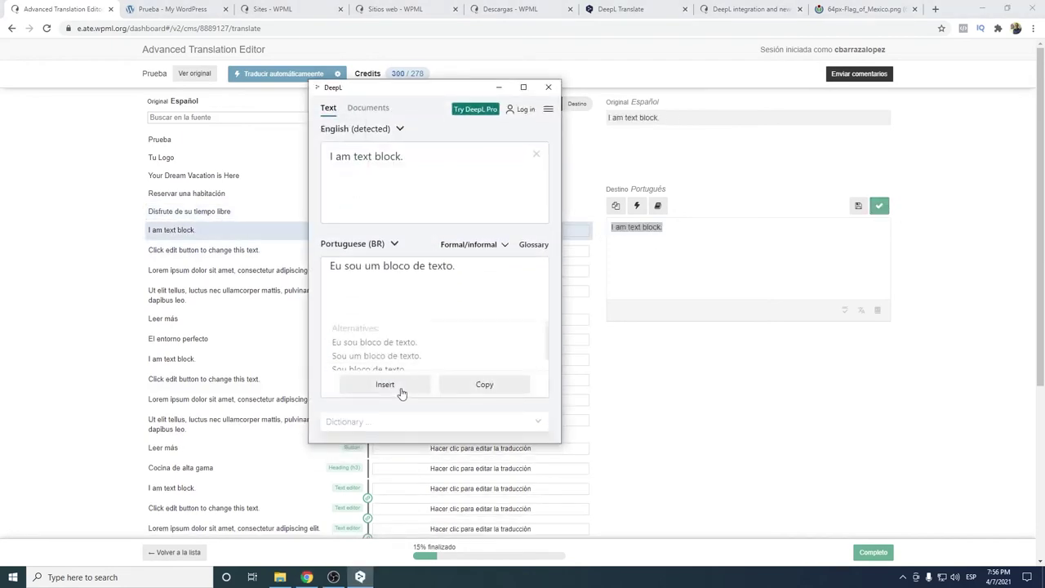
pyautogui.click(401, 390)
pyautogui.click(879, 205)
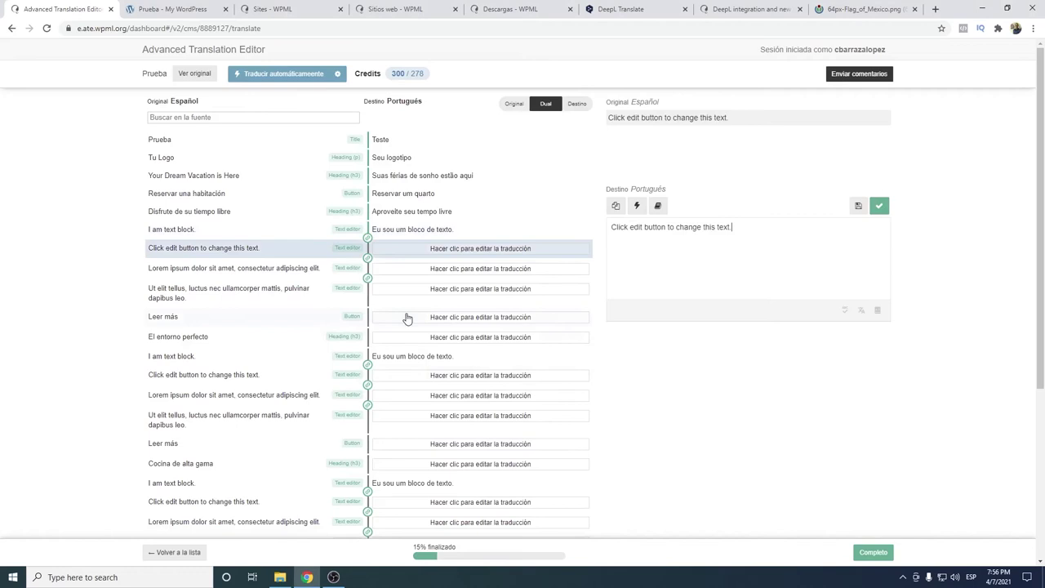
# Save the "Lorem ipsum" and "Ut elit tellus" text lines untranslated as their Portuguese versions.
pyautogui.scroll(-3, 408, 315)
pyautogui.scroll(2, 415, 343)
pyautogui.click(462, 216)
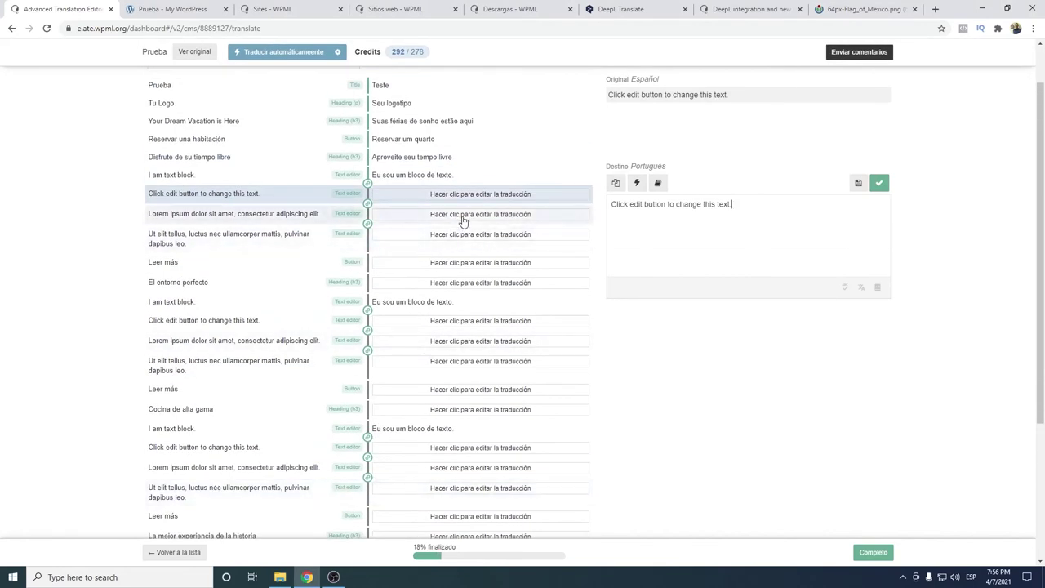
pyautogui.click(879, 183)
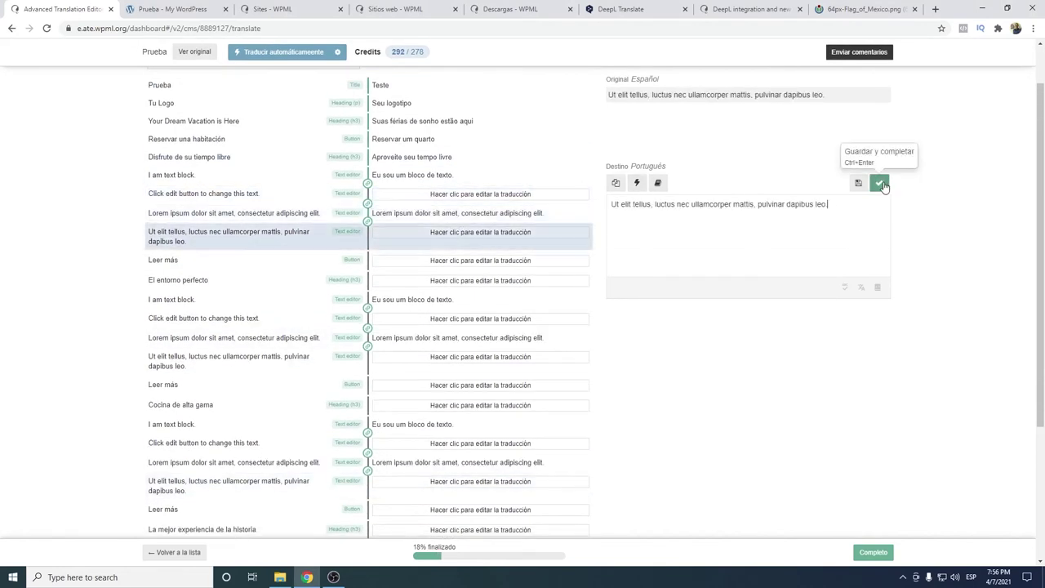
pyautogui.click(879, 183)
# Save the image titles main2.jpg, main3.jpg, 0003.jpg and groomsman3.jpg untranslated as their Portuguese versions.
pyautogui.scroll(-3, 425, 383)
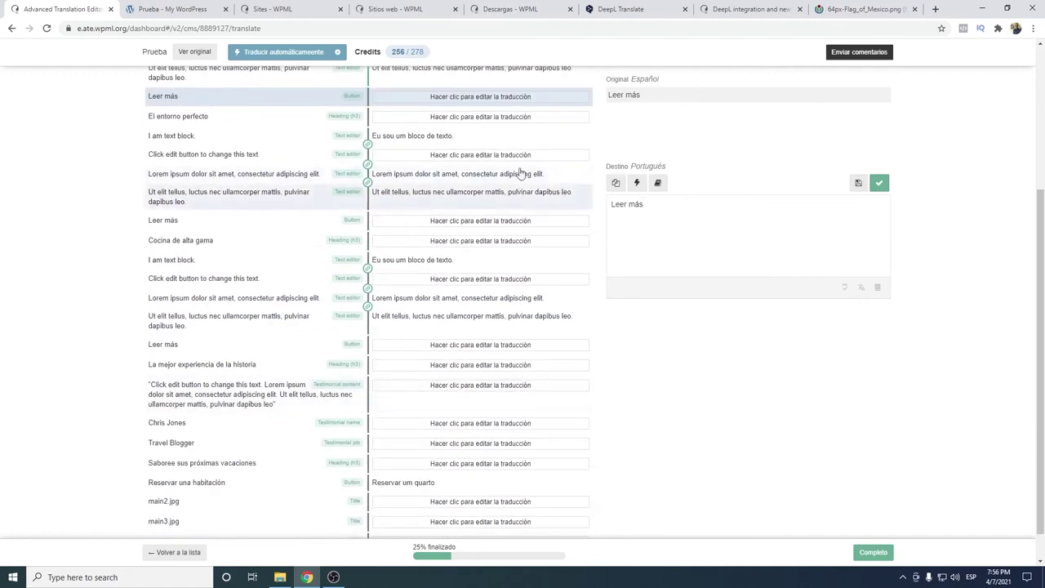
pyautogui.scroll(-1, 515, 200)
pyautogui.click(457, 463)
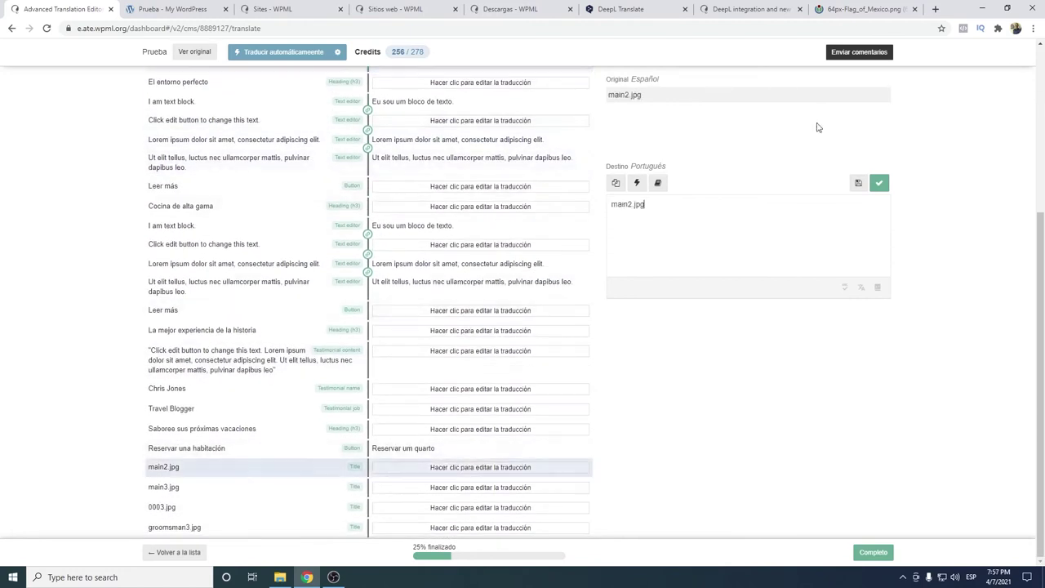
pyautogui.click(879, 183)
pyautogui.click(880, 184)
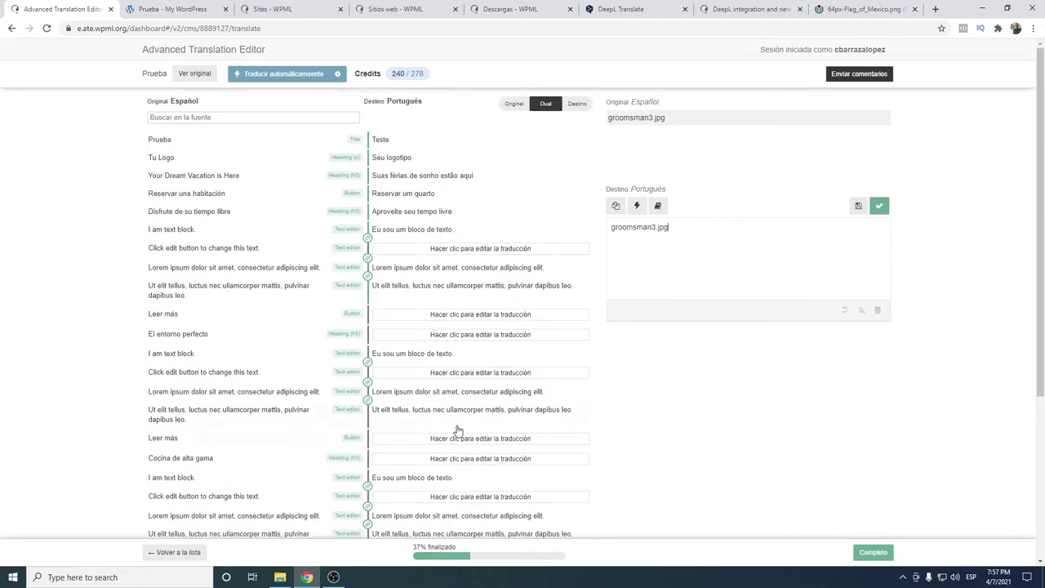
# Translate all remaining Portuguese segments automatically and mark the page's translation as complete.
pyautogui.click(298, 74)
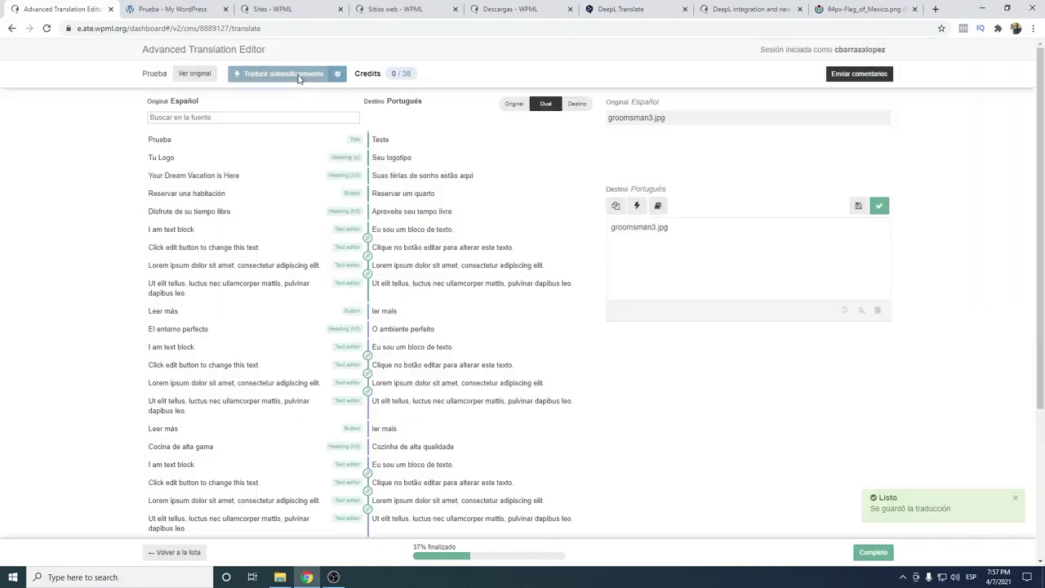
pyautogui.click(870, 553)
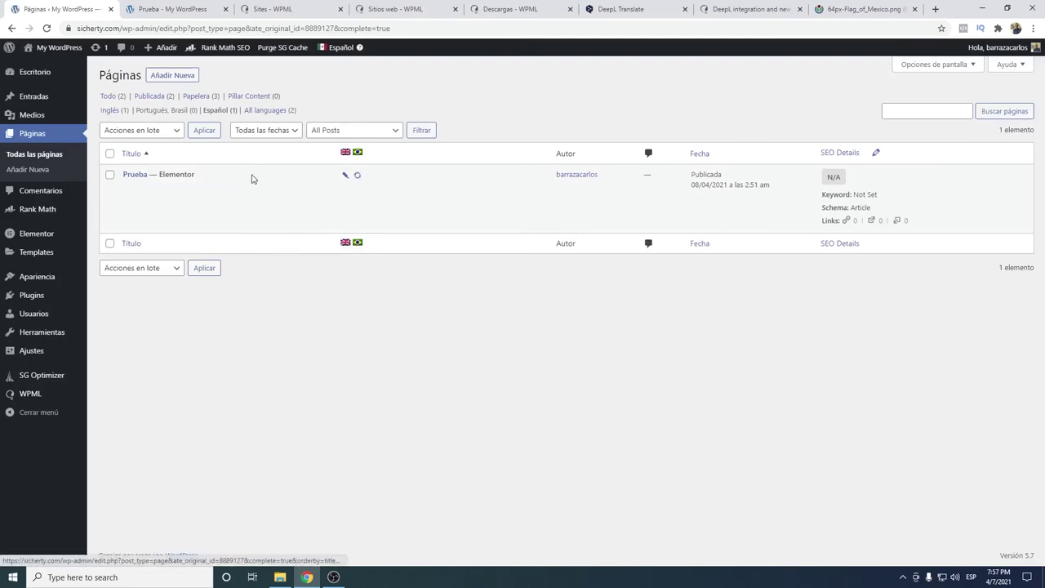
# Open the Prueba page in Elementor in a new tab and add a WPML Language Switcher below the header's social icons.
pyautogui.rightClick(144, 202)
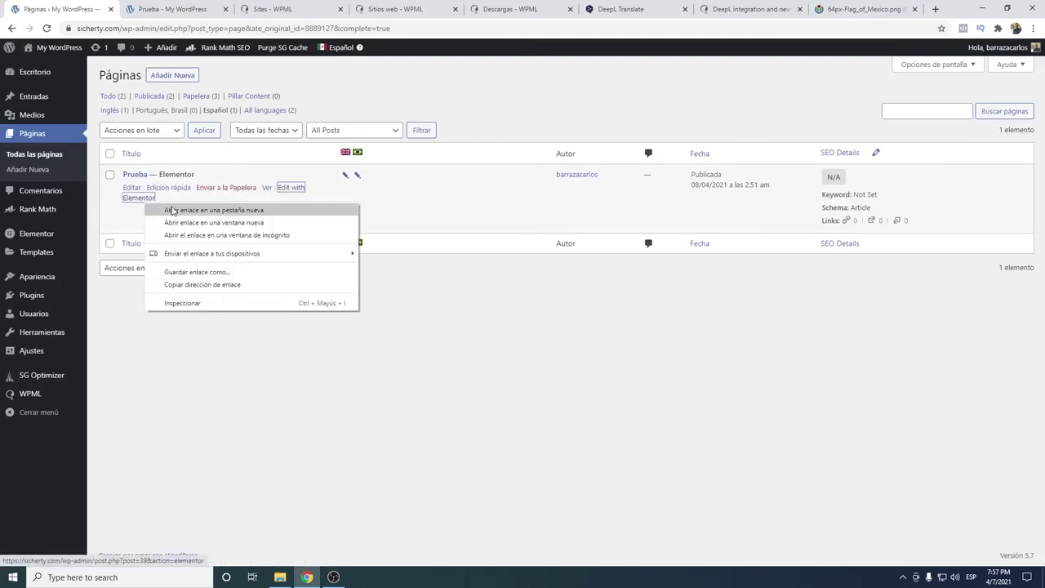
pyautogui.click(204, 210)
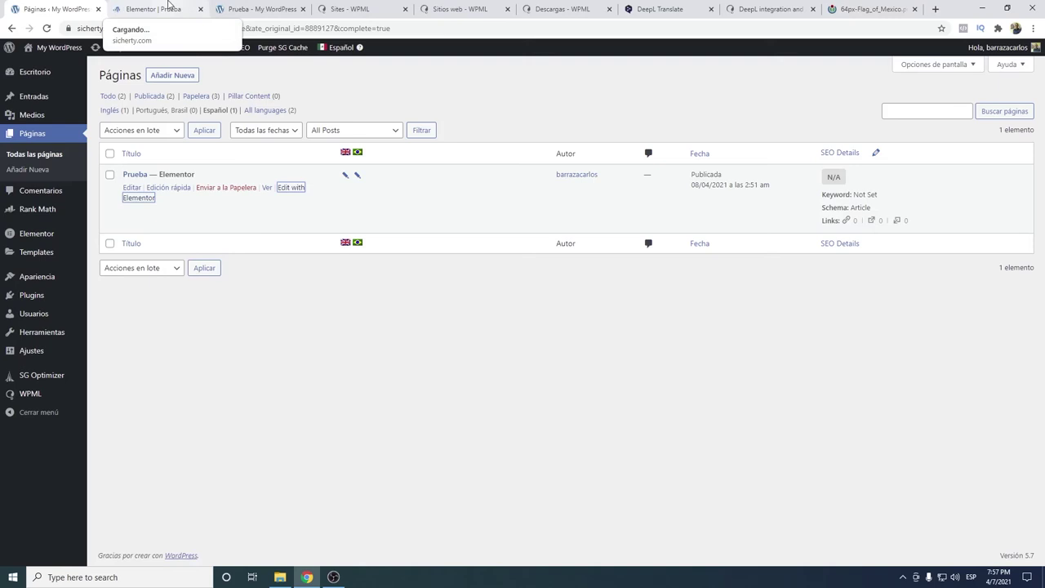
pyautogui.click(167, 7)
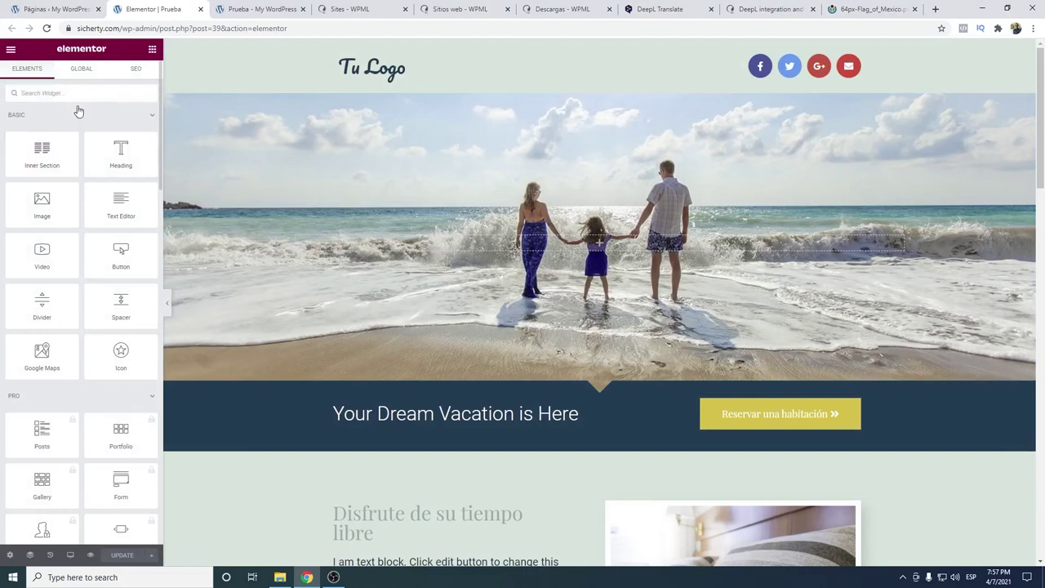
pyautogui.write('wpml')
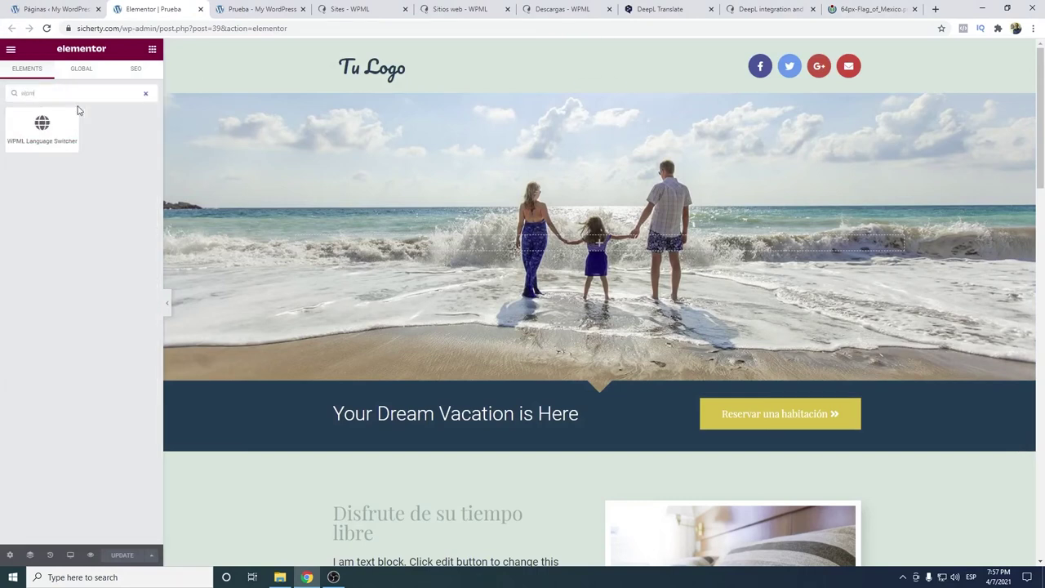
pyautogui.moveTo(69, 133); pyautogui.dragTo(778, 76)
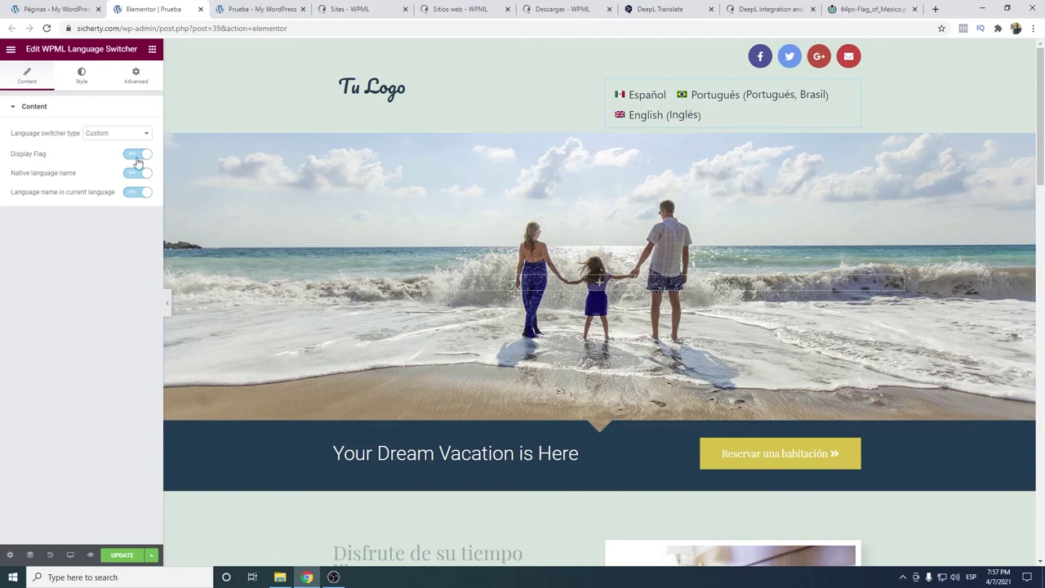
# Set the language switcher to display flags and native language names, without the language name in the current language.
pyautogui.click(139, 156)
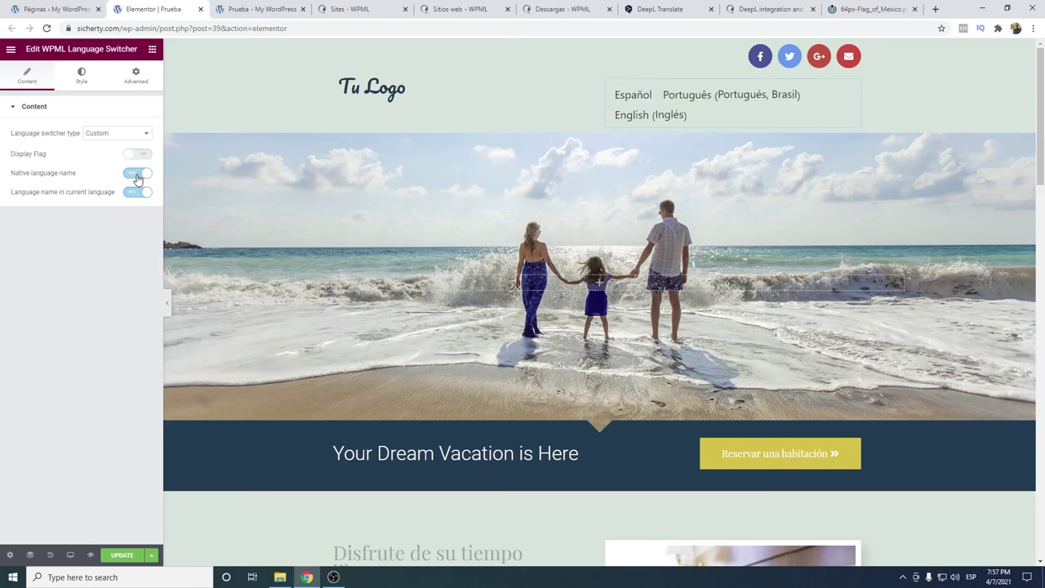
pyautogui.click(138, 176)
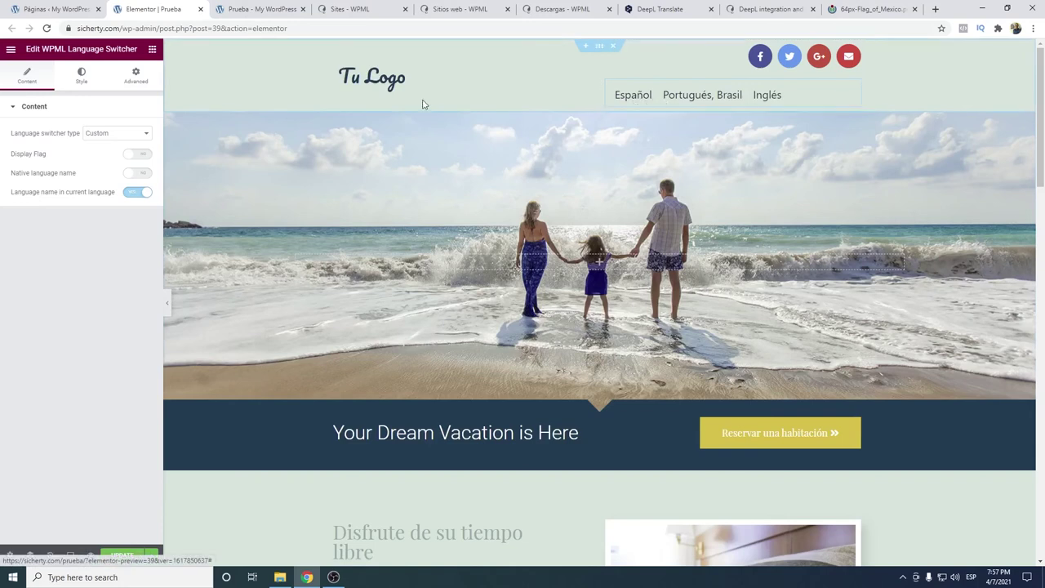
pyautogui.click(137, 176)
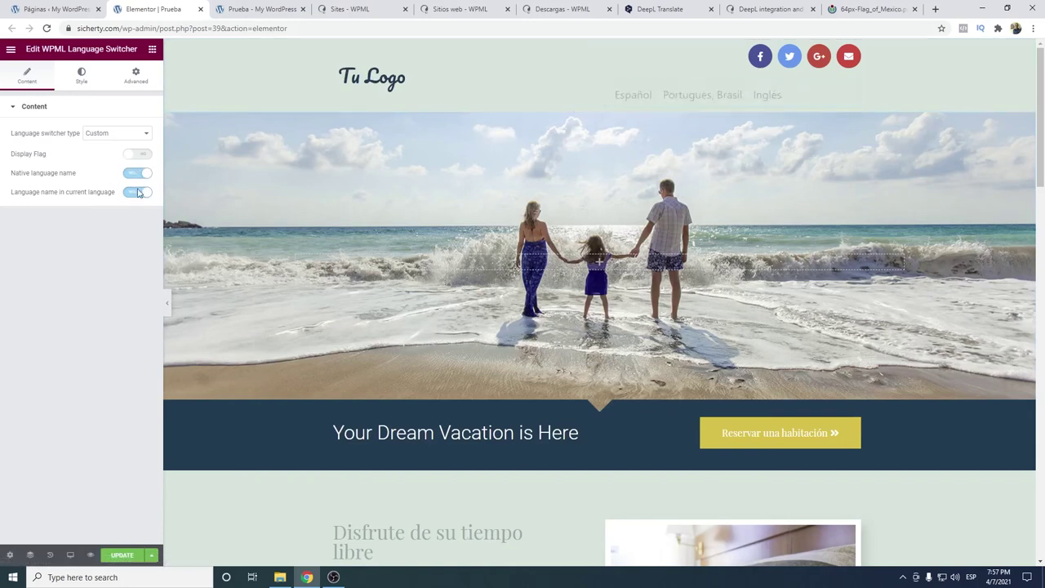
pyautogui.click(137, 192)
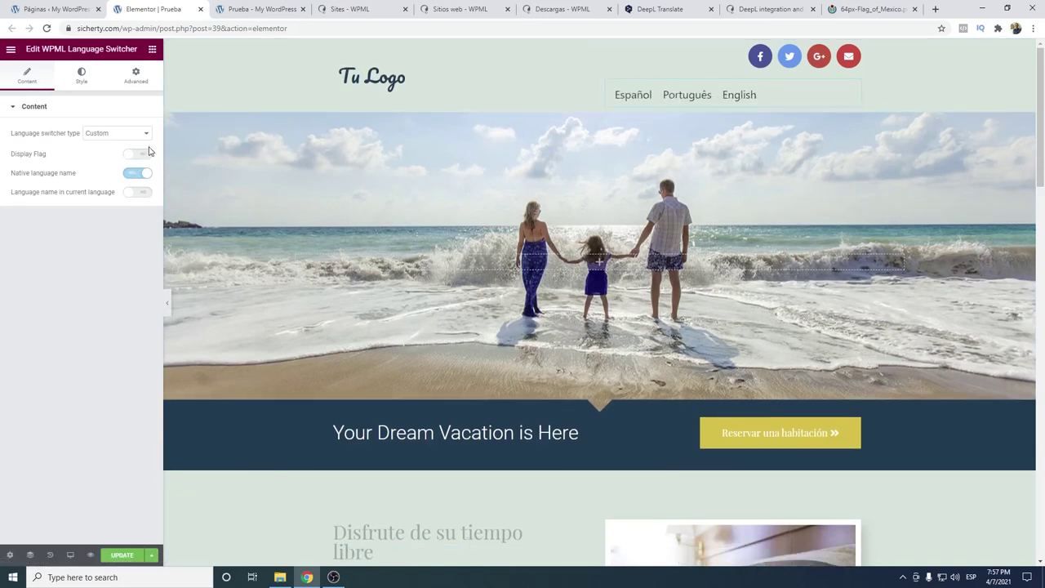
pyautogui.click(138, 154)
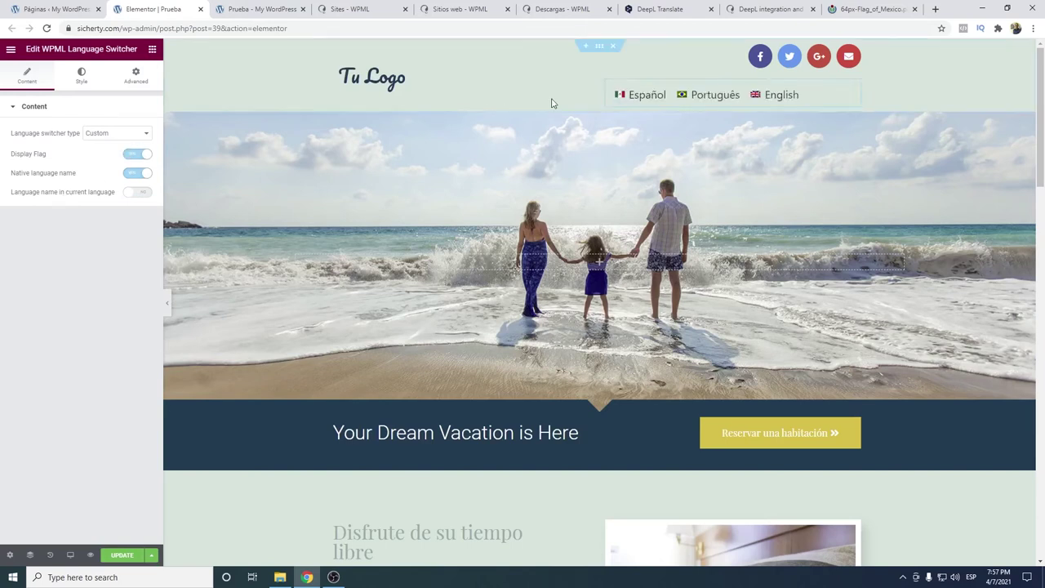
# Add a new header column beside the language switcher's column and move the social icons into it.
pyautogui.rightClick(606, 49)
pyautogui.click(642, 98)
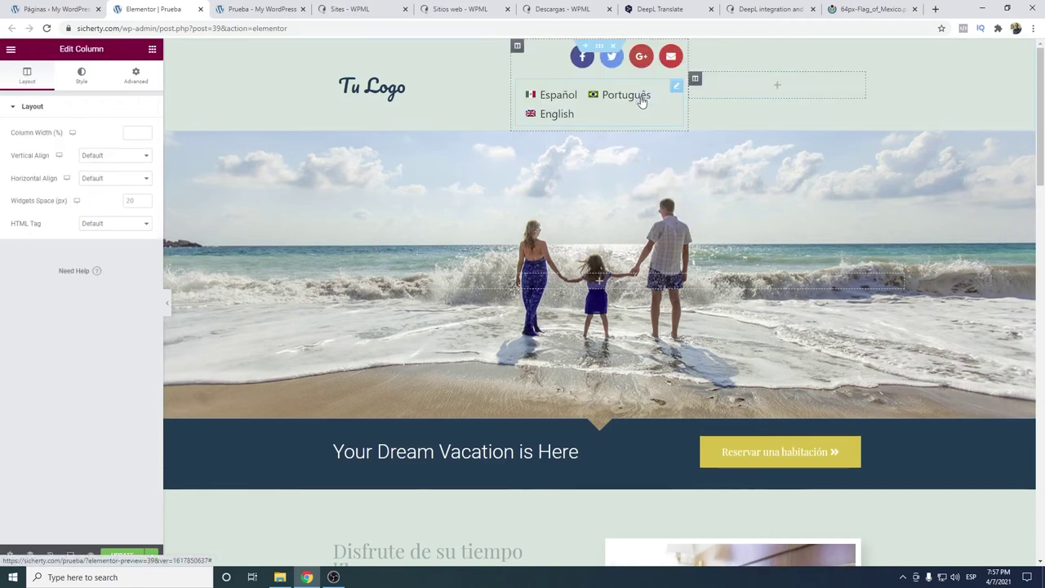
pyautogui.moveTo(676, 55); pyautogui.dragTo(784, 81)
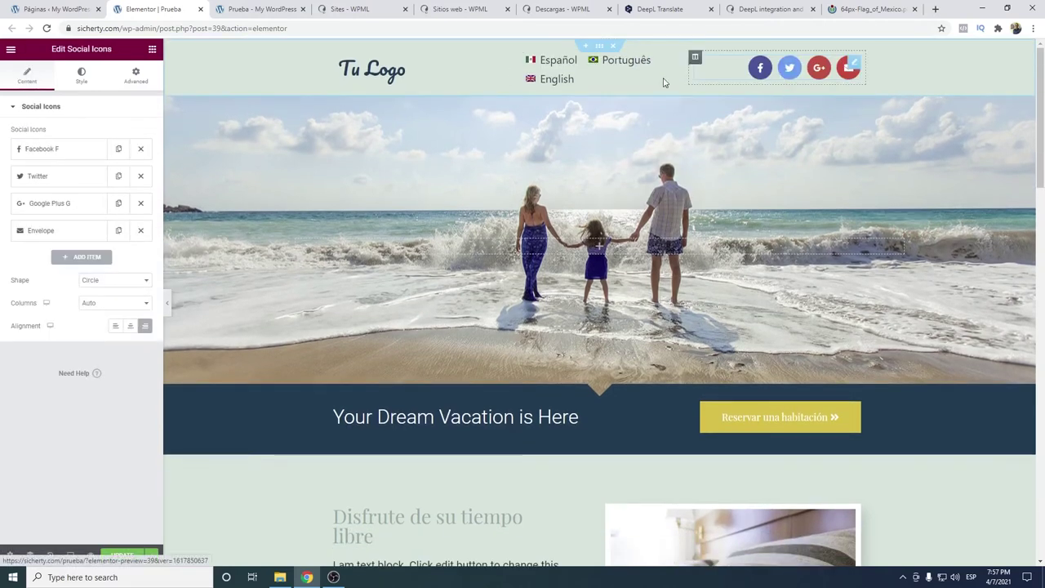
# Set the language switcher column's width to 43% and update the page.
pyautogui.click(517, 46)
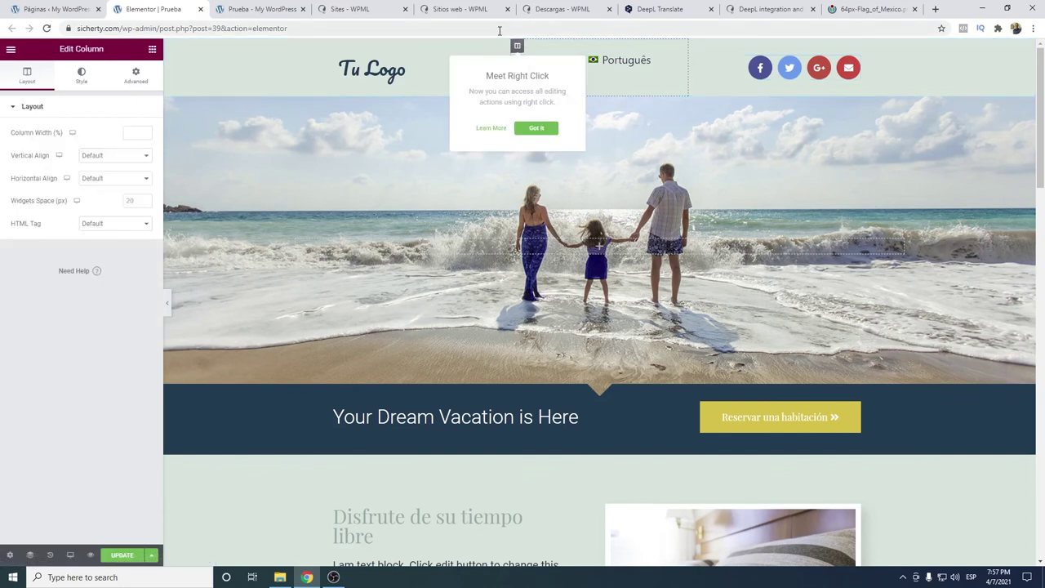
pyautogui.click(536, 129)
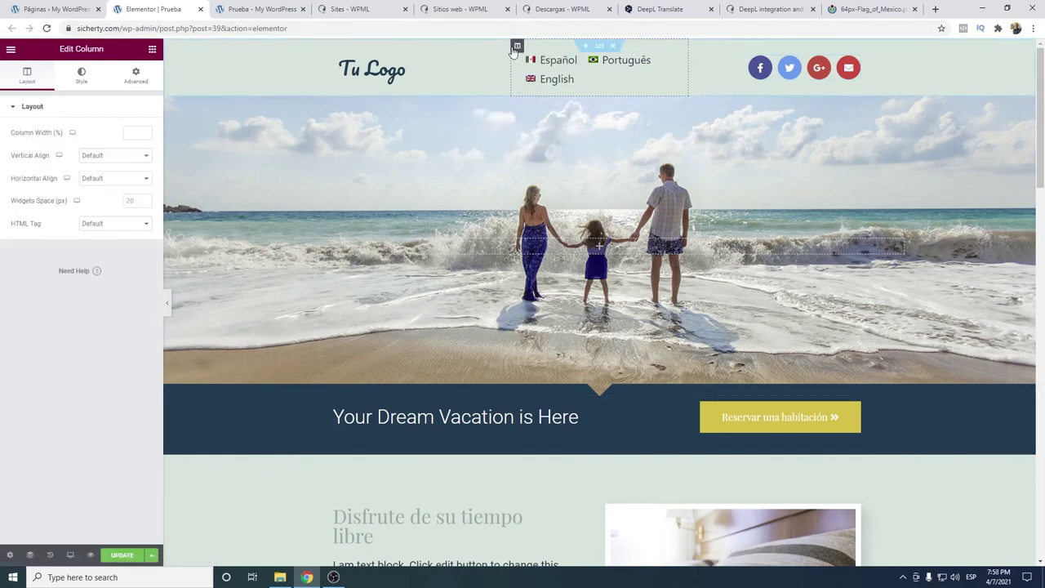
pyautogui.click(144, 130)
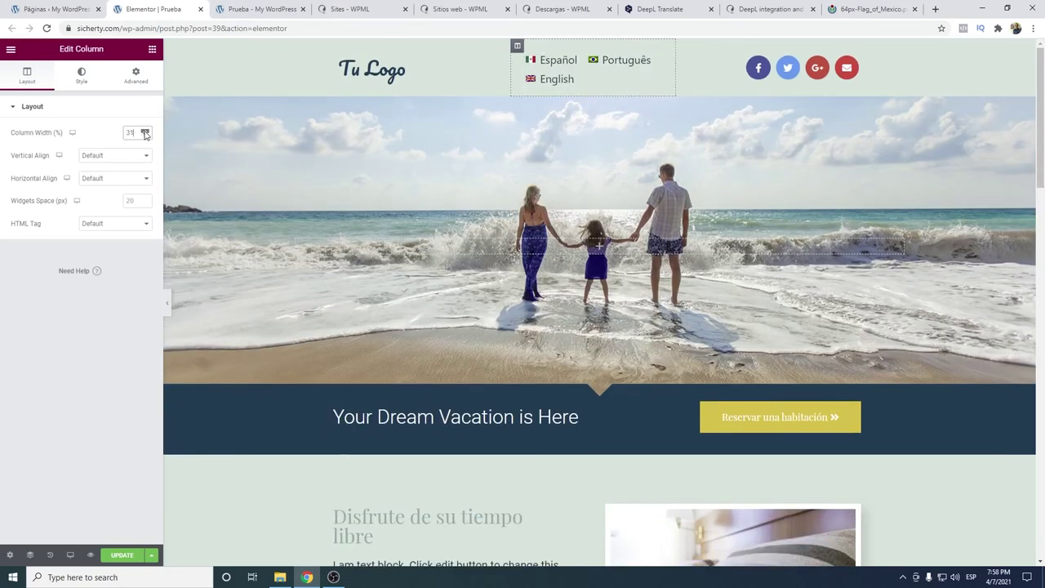
pyautogui.click(144, 131)
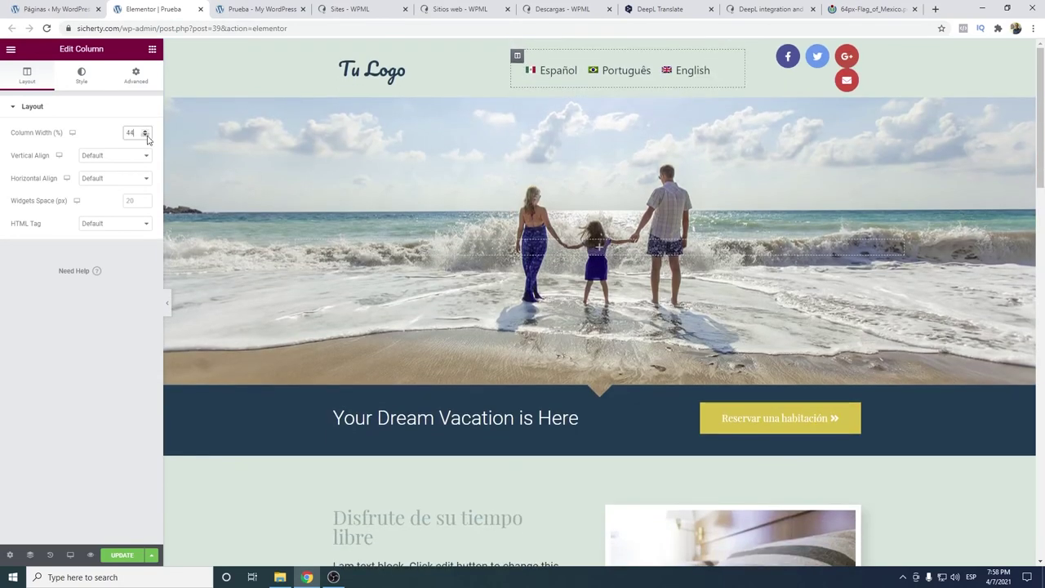
pyautogui.click(146, 136)
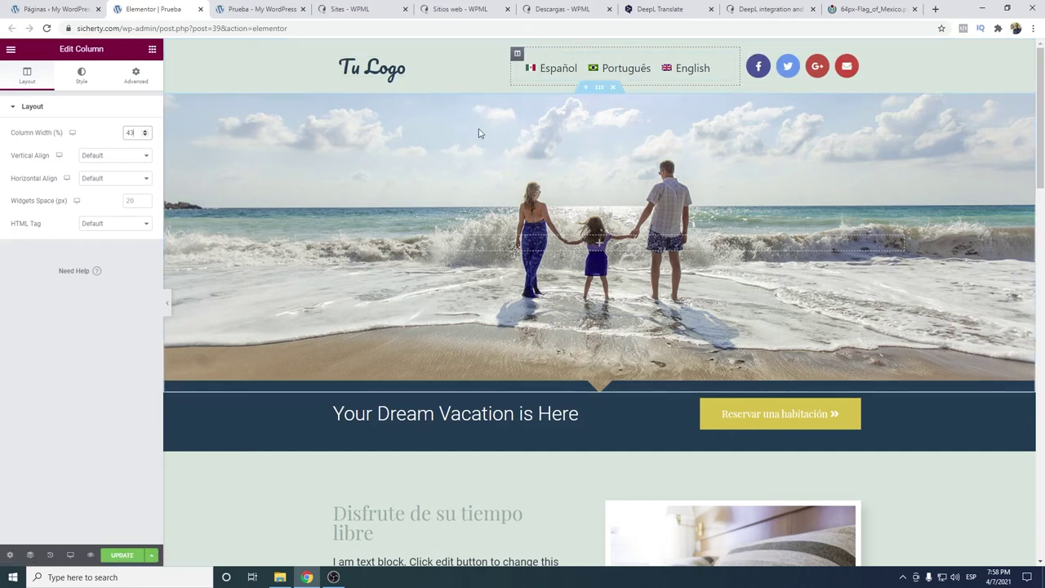
pyautogui.scroll(-2, 482, 136)
pyautogui.scroll(2, 484, 134)
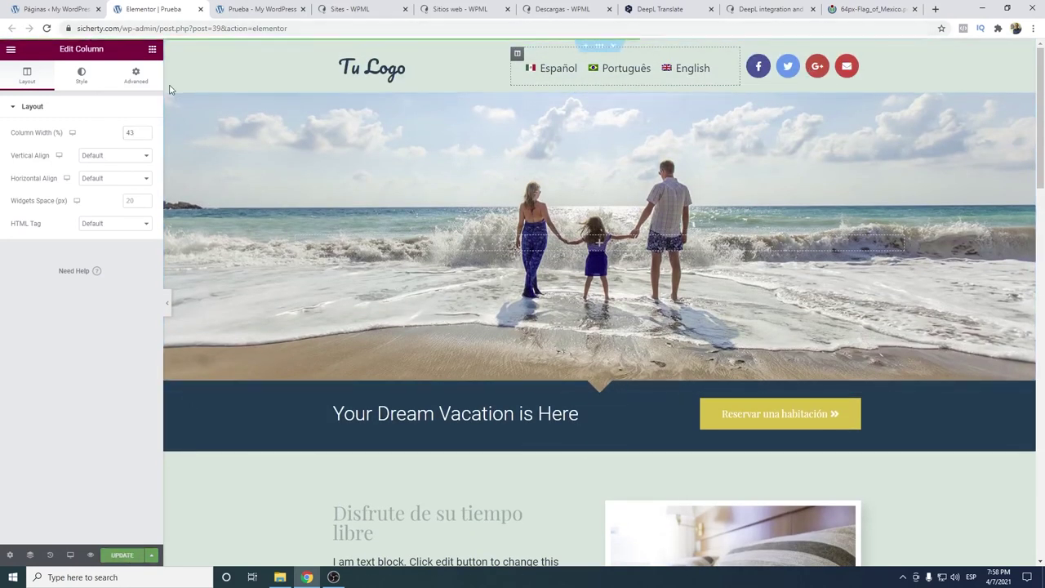
# Exit Elementor to the pages list and check the published Prueba page's header.
pyautogui.click(11, 50)
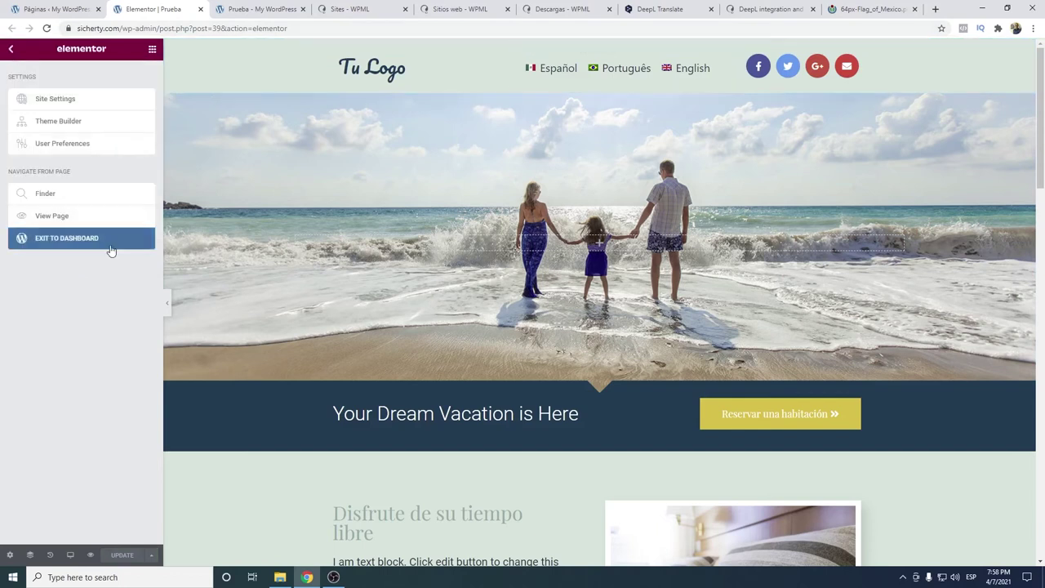
pyautogui.click(97, 239)
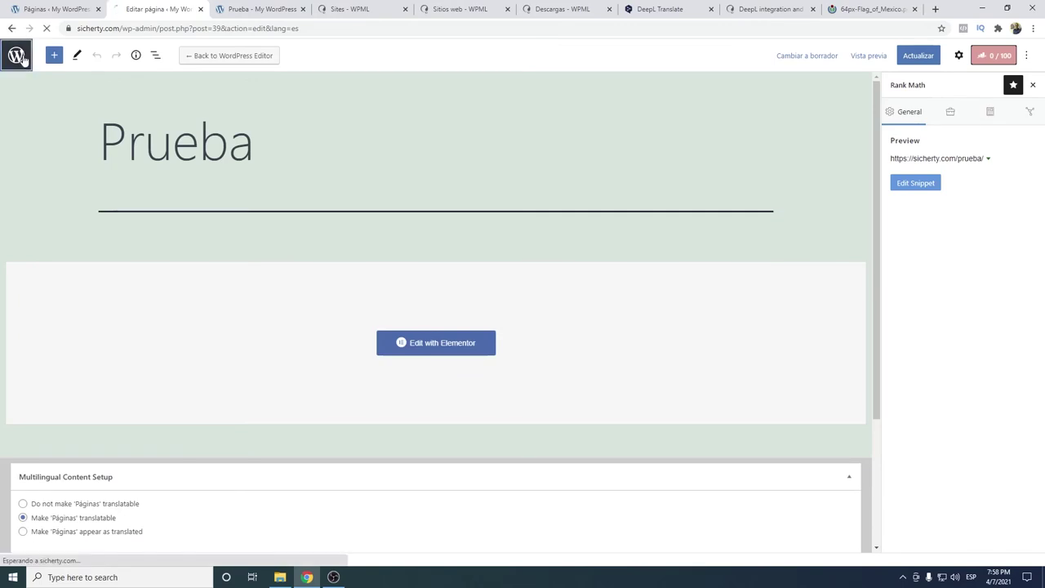
pyautogui.click(16, 53)
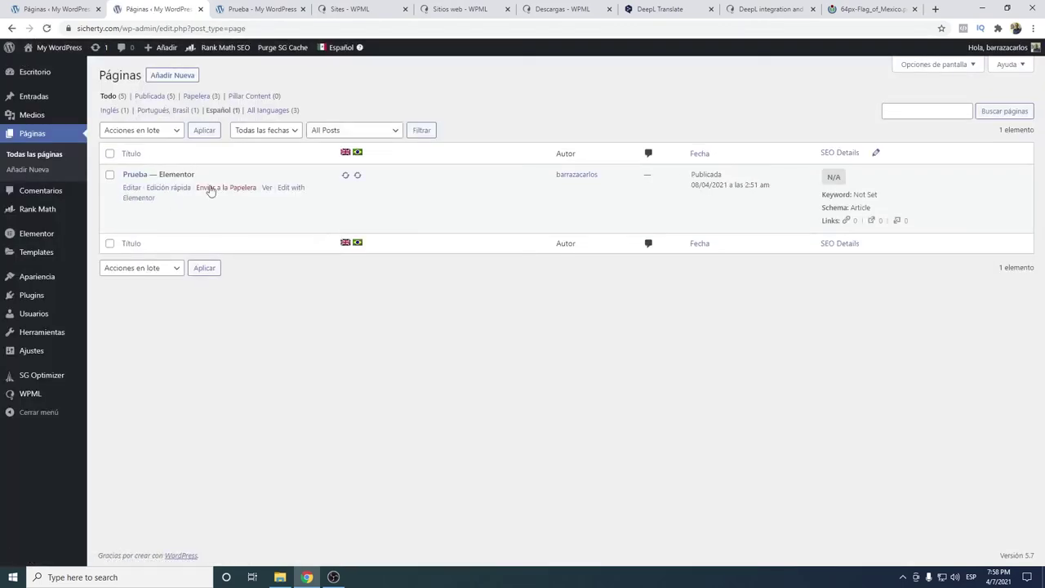
pyautogui.click(266, 189)
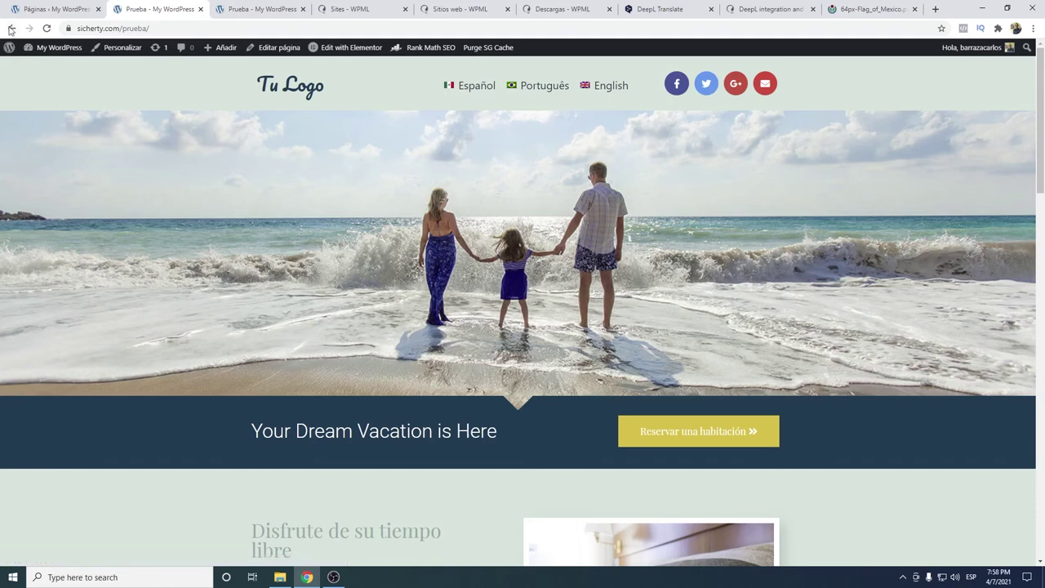
pyautogui.click(10, 28)
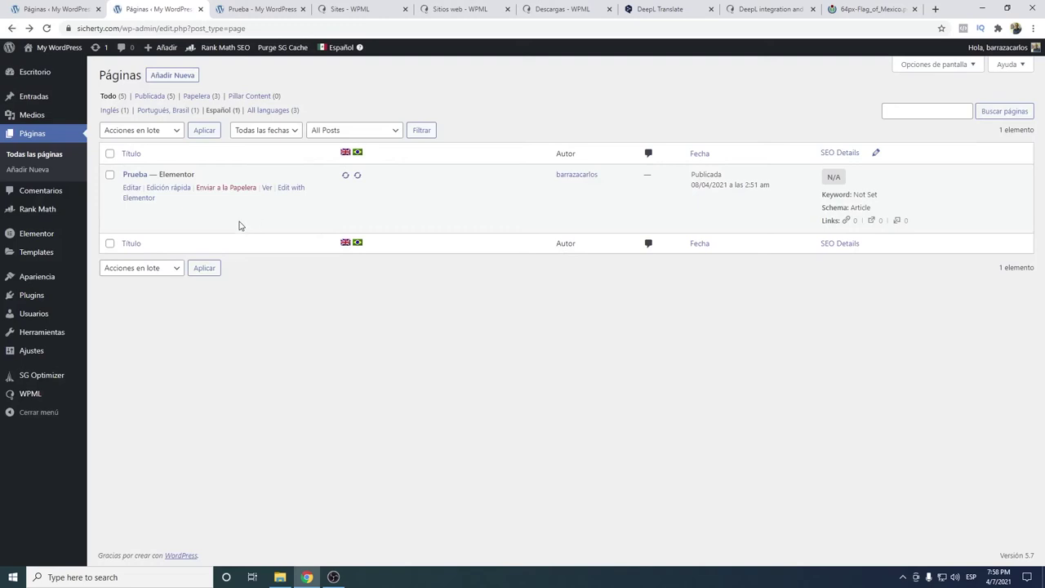
# Resubmit the Prueba page's English and Brazilian Portuguese translations from the Advanced Translation Editor.
pyautogui.click(346, 175)
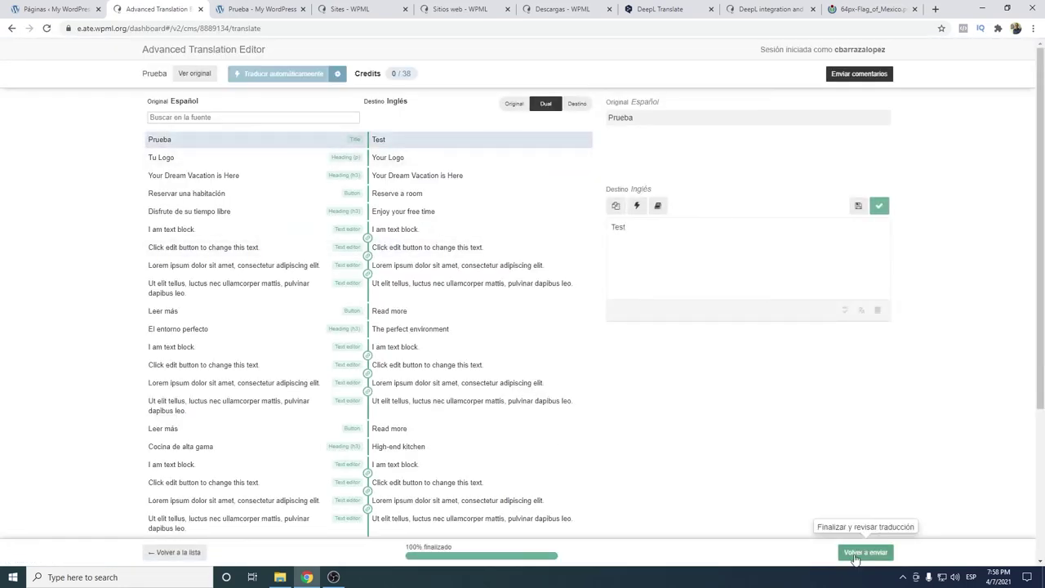
pyautogui.click(855, 555)
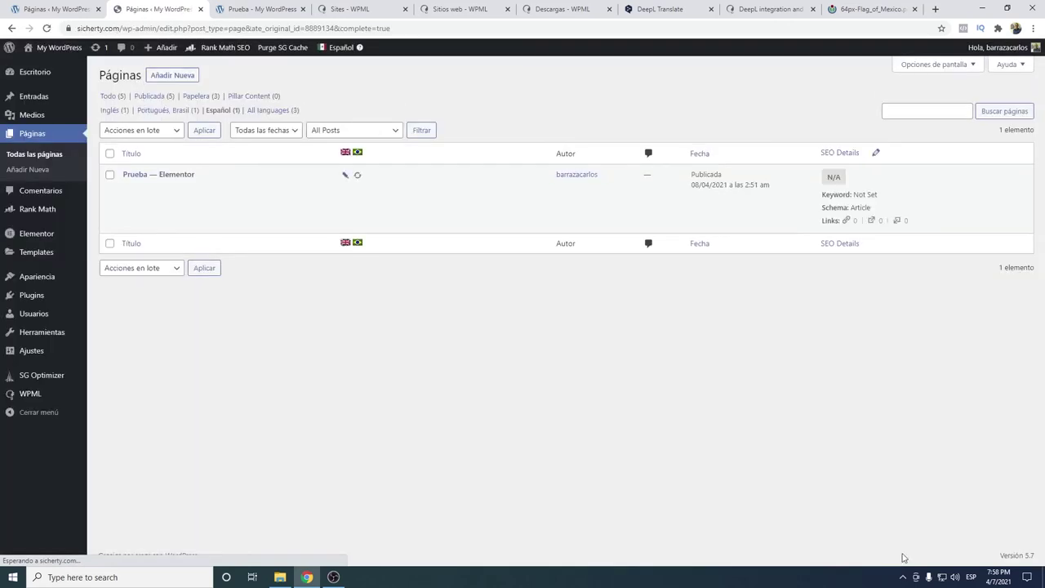
pyautogui.click(356, 176)
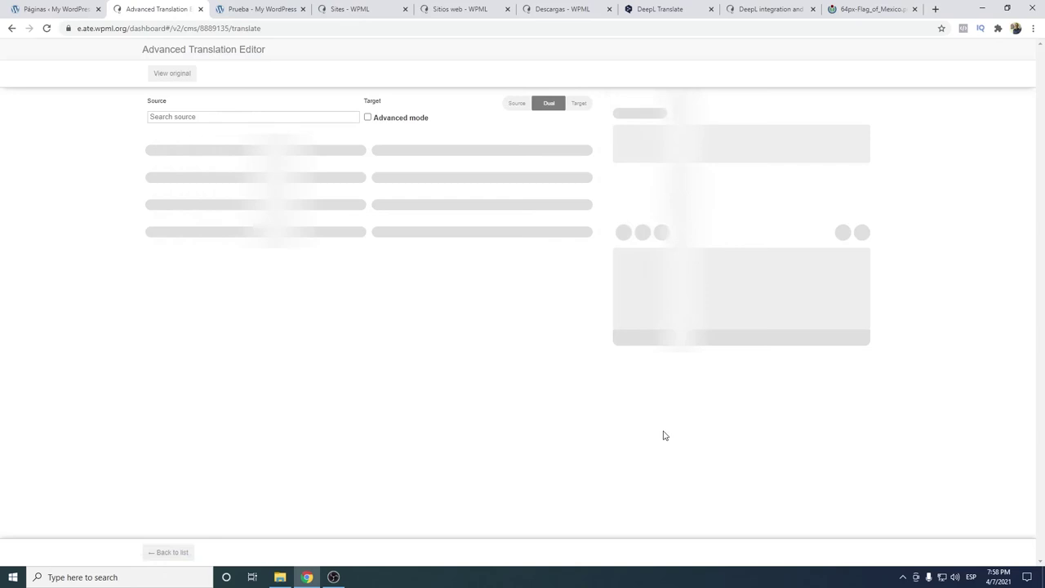
pyautogui.click(864, 553)
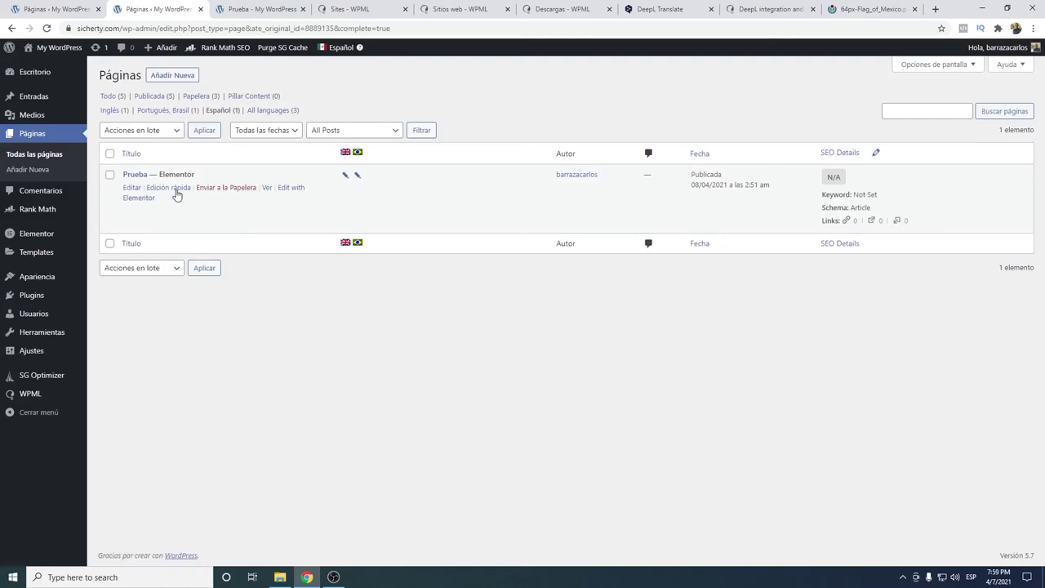
# View the Prueba page in a new tab and examine the Spanish version's header, headings and text.
pyautogui.rightClick(266, 193)
pyautogui.click(276, 199)
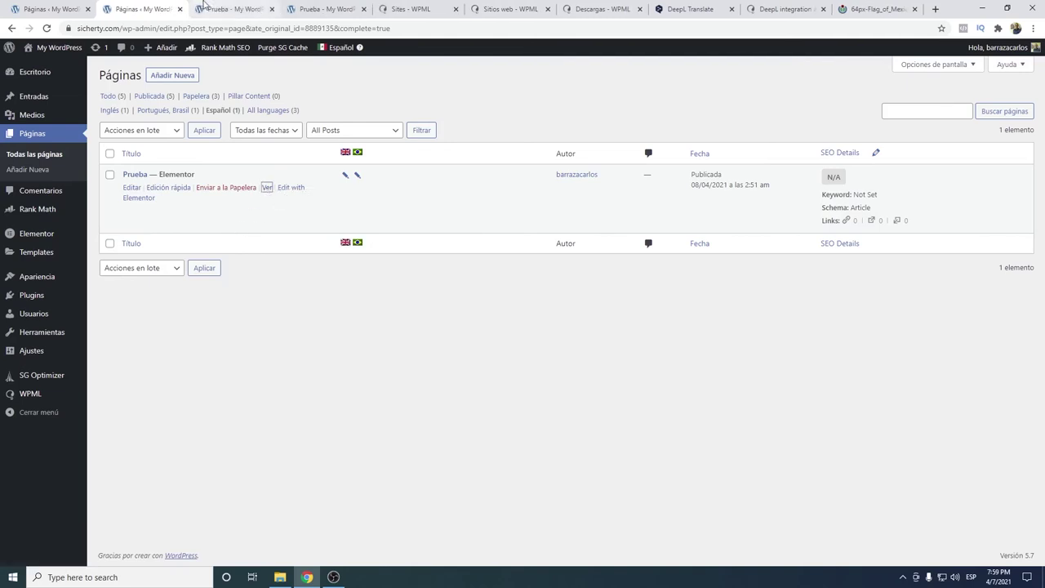
pyautogui.click(236, 9)
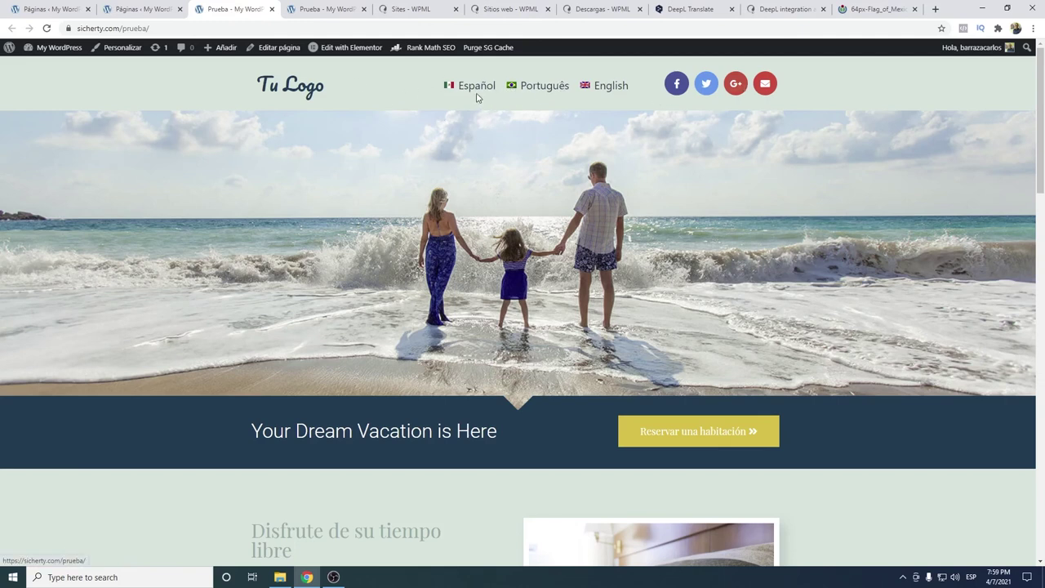
pyautogui.scroll(-3, 400, 292)
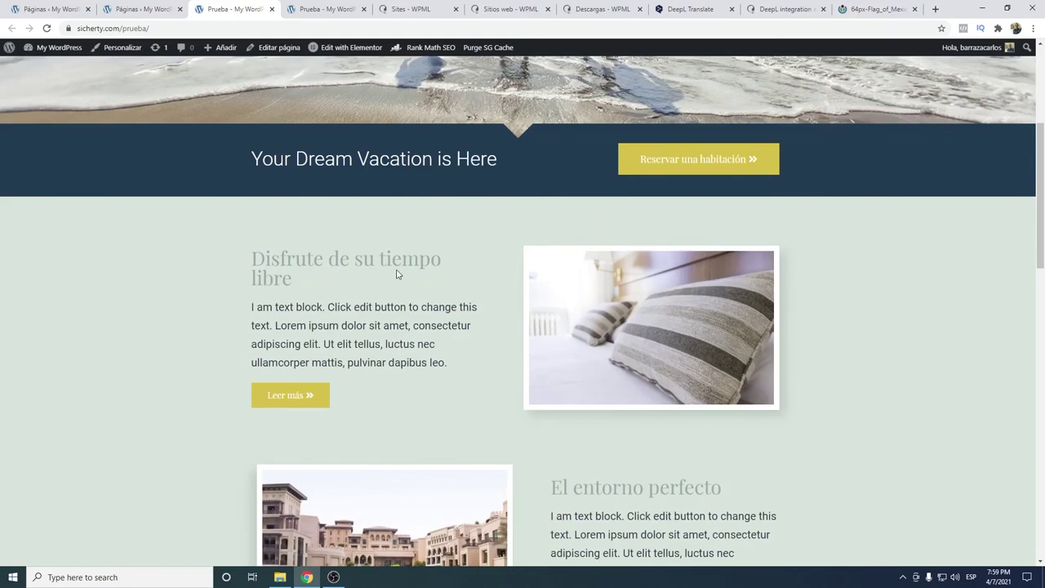
pyautogui.scroll(3, 361, 256)
pyautogui.scroll(-2, 358, 349)
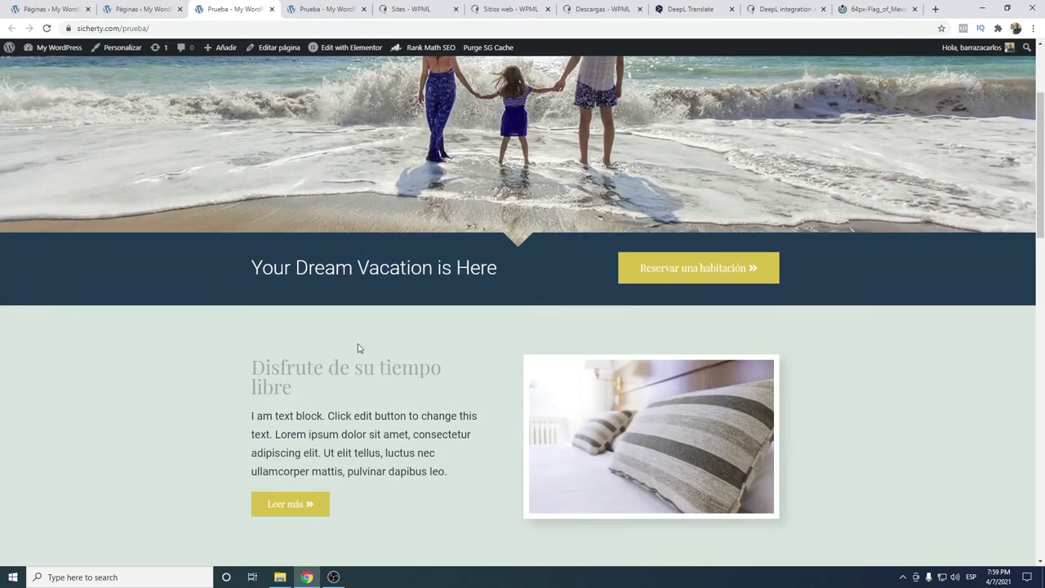
pyautogui.moveTo(254, 270); pyautogui.dragTo(500, 268)
pyautogui.click(477, 286)
pyautogui.scroll(2, 477, 286)
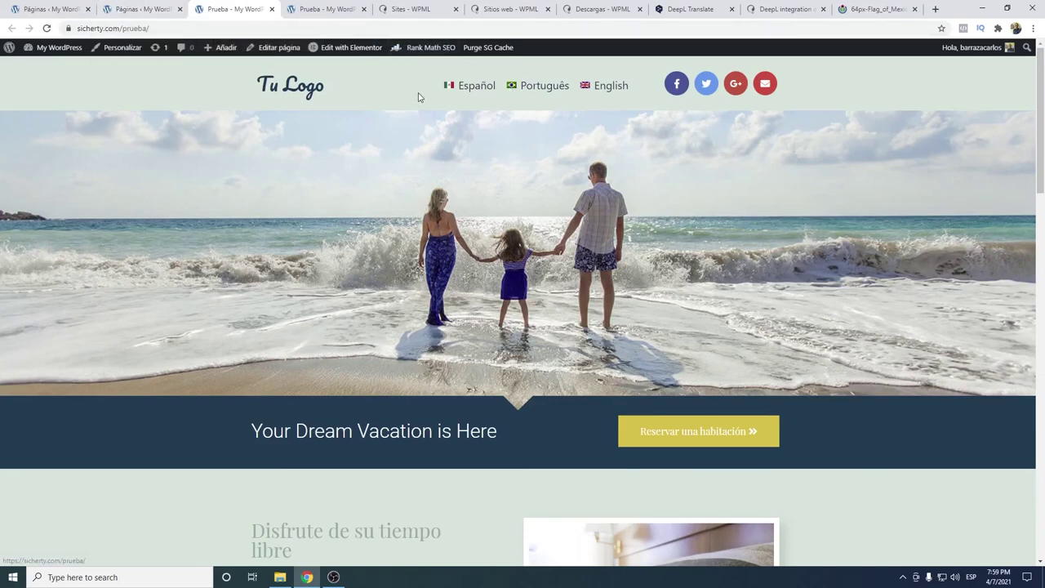
pyautogui.scroll(-3, 453, 194)
# Switch the published Prueba page to its English version and examine the translated header, headings, text and buttons.
pyautogui.scroll(3, 453, 194)
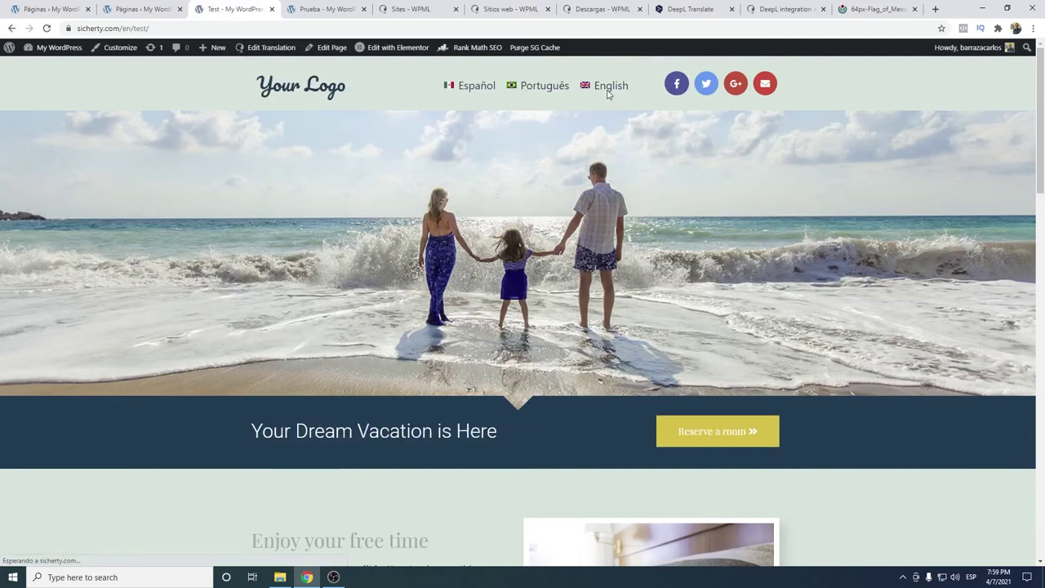
pyautogui.scroll(-3, 542, 279)
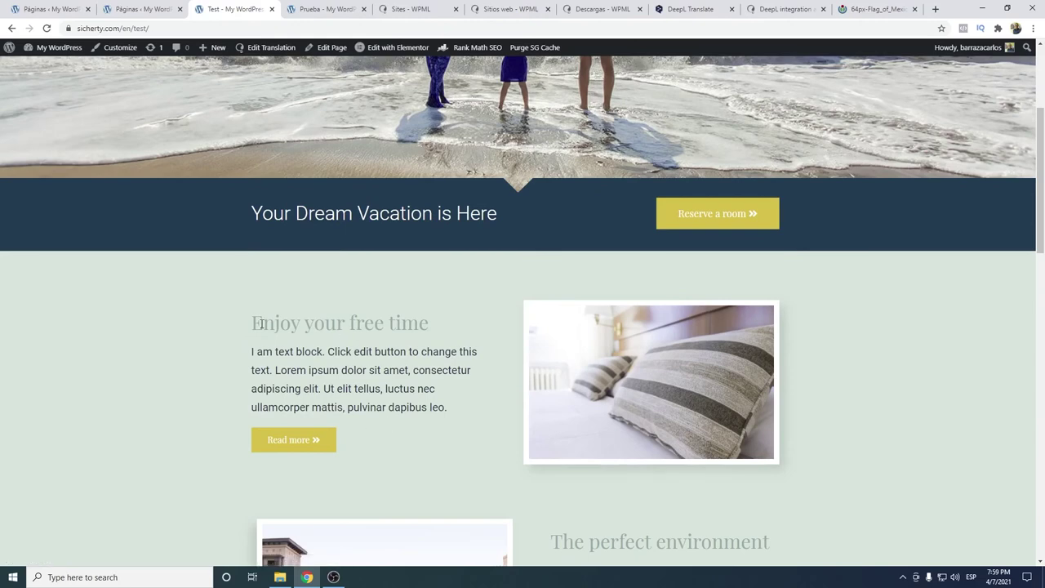
pyautogui.scroll(-3, 648, 222)
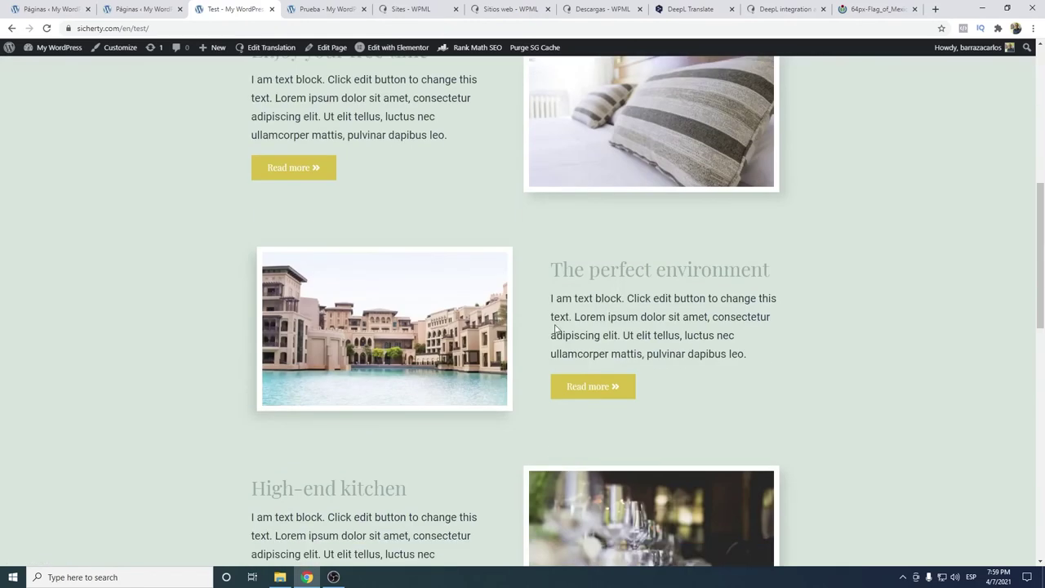
pyautogui.scroll(-3, 269, 408)
pyautogui.scroll(10, 403, 419)
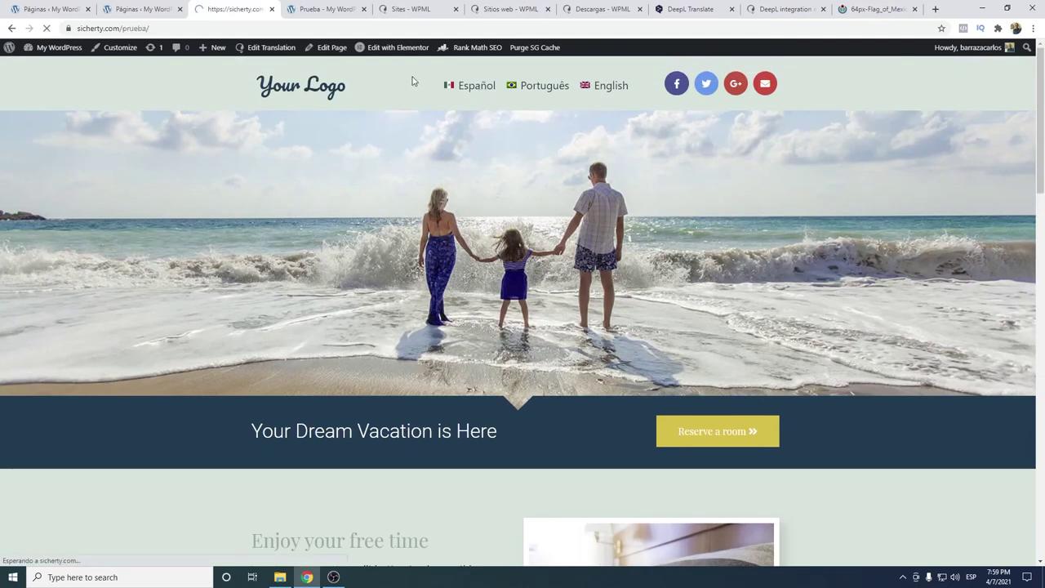
# Return to the Spanish version of the Prueba page and open it in Elementor in a new tab.
pyautogui.rightClick(383, 54)
pyautogui.click(405, 57)
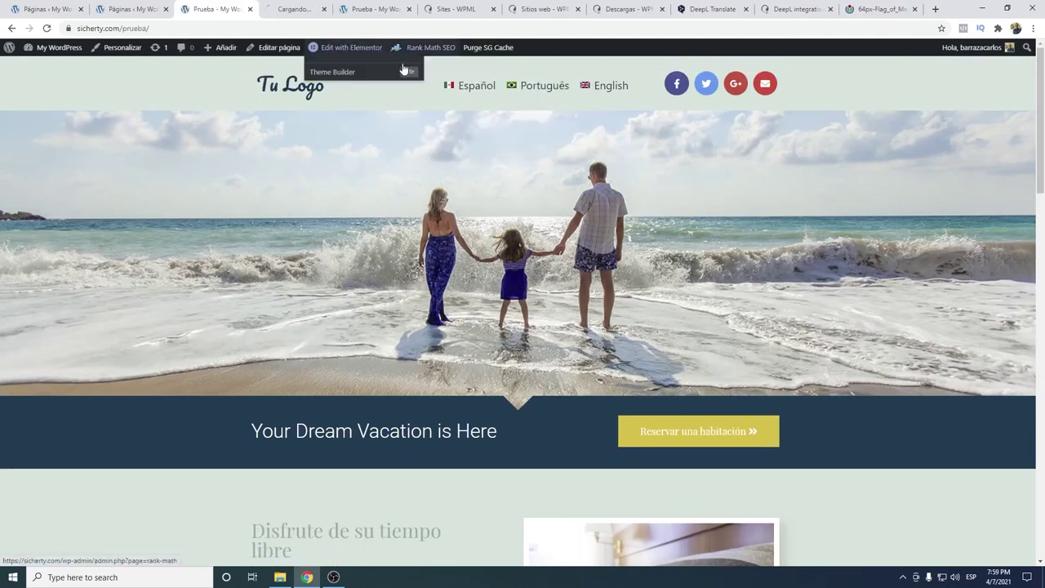
pyautogui.click(270, 9)
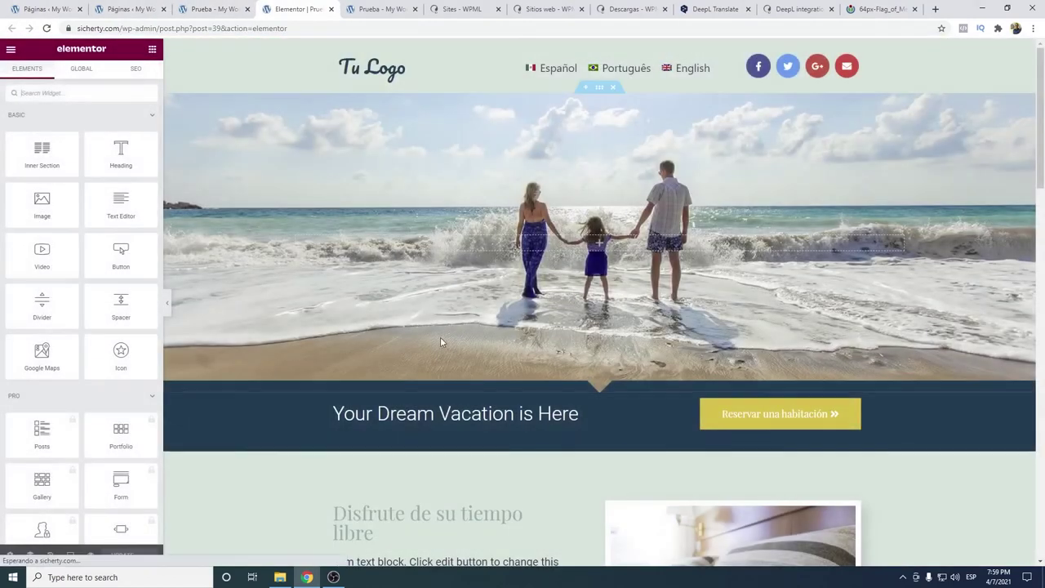
# Translate the "Your Dream Vacation is Here" heading into Spanish with DeepL, insert "Las vacaciones de sus sueños están aquí" and update the page.
pyautogui.click(398, 395)
pyautogui.click(59, 172)
pyautogui.hotkey('ctrl', 'a')
pyautogui.hotkey('ctrl', 'c')
pyautogui.hotkey('ctrl', 'c')
pyautogui.click(374, 277)
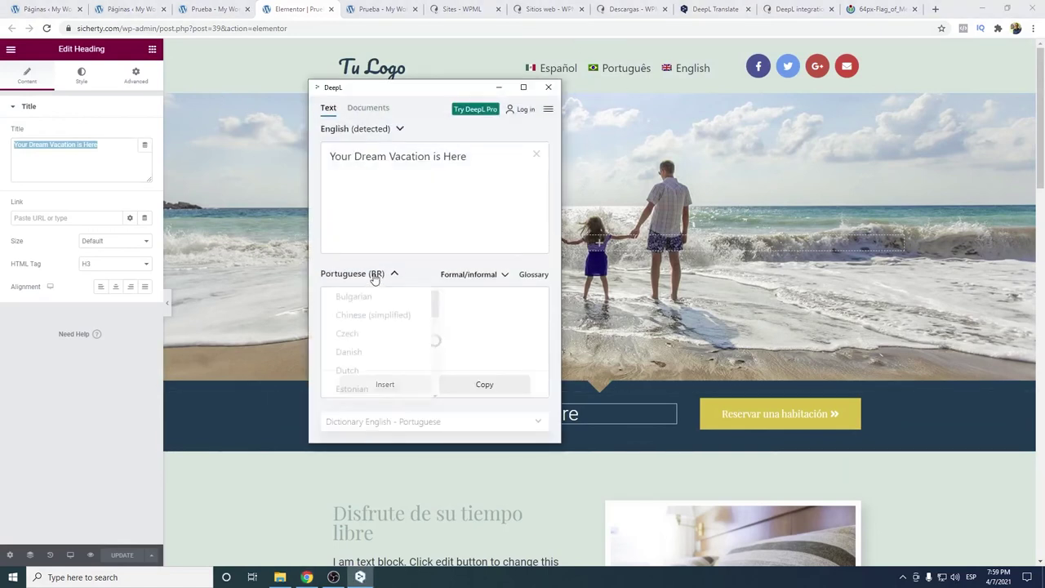
pyautogui.scroll(-3, 381, 364)
pyautogui.scroll(-3, 381, 363)
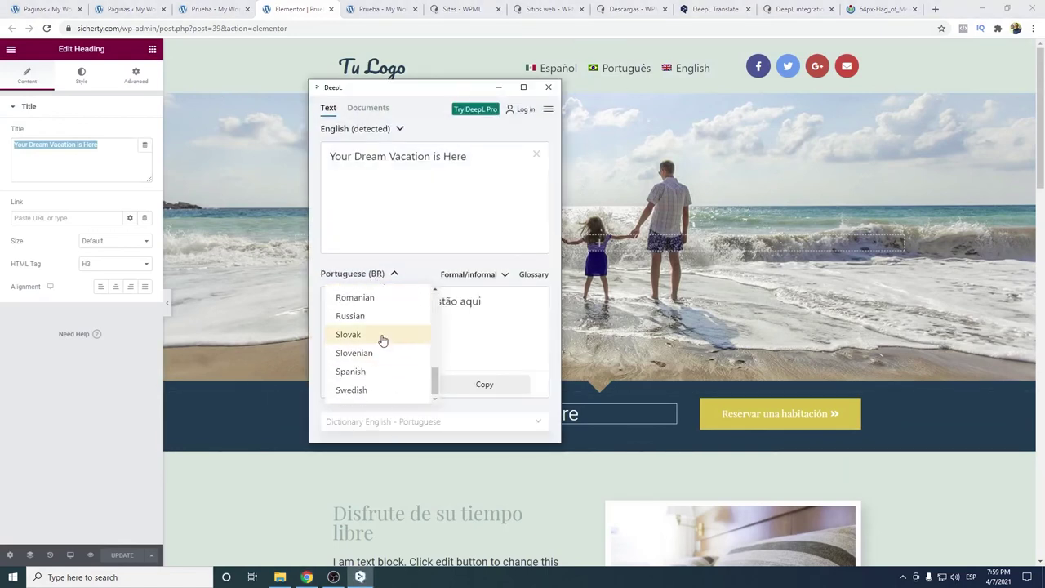
pyautogui.click(384, 374)
pyautogui.click(385, 386)
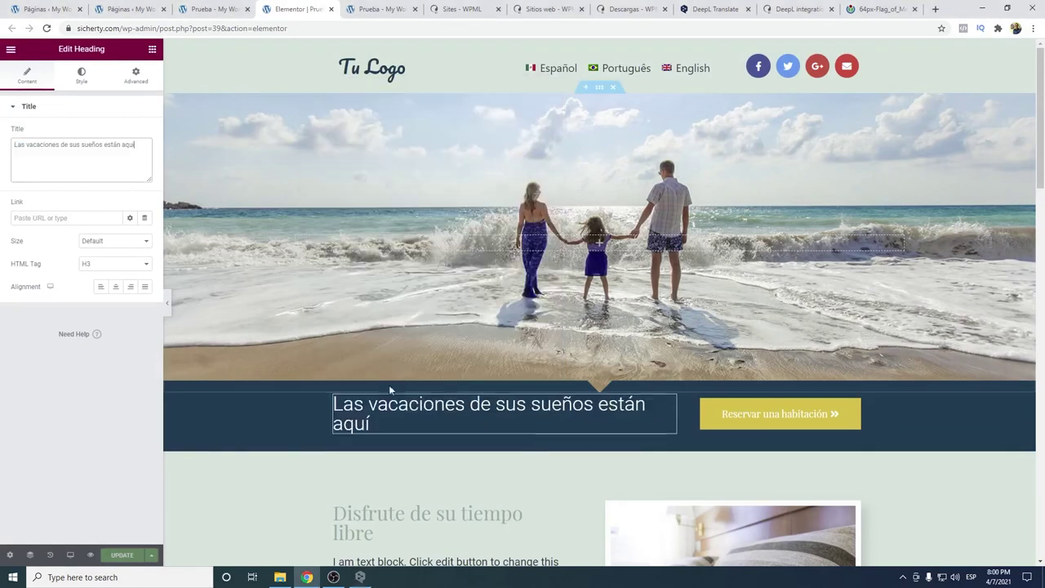
pyautogui.click(123, 555)
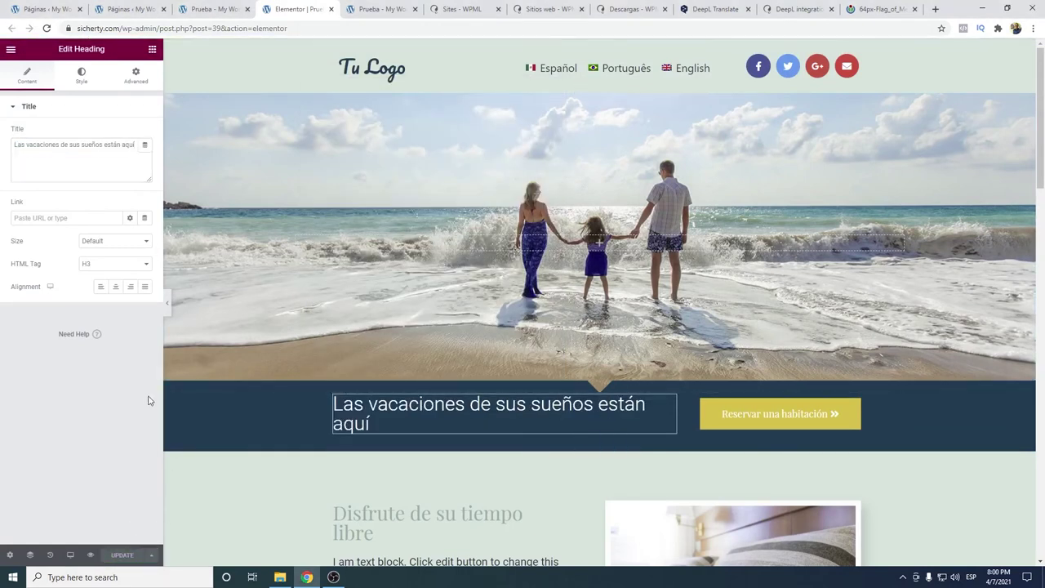
# Refresh the pages list and resubmit Prueba's English and Brazilian Portuguese translations to include the new Spanish heading.
pyautogui.click(46, 9)
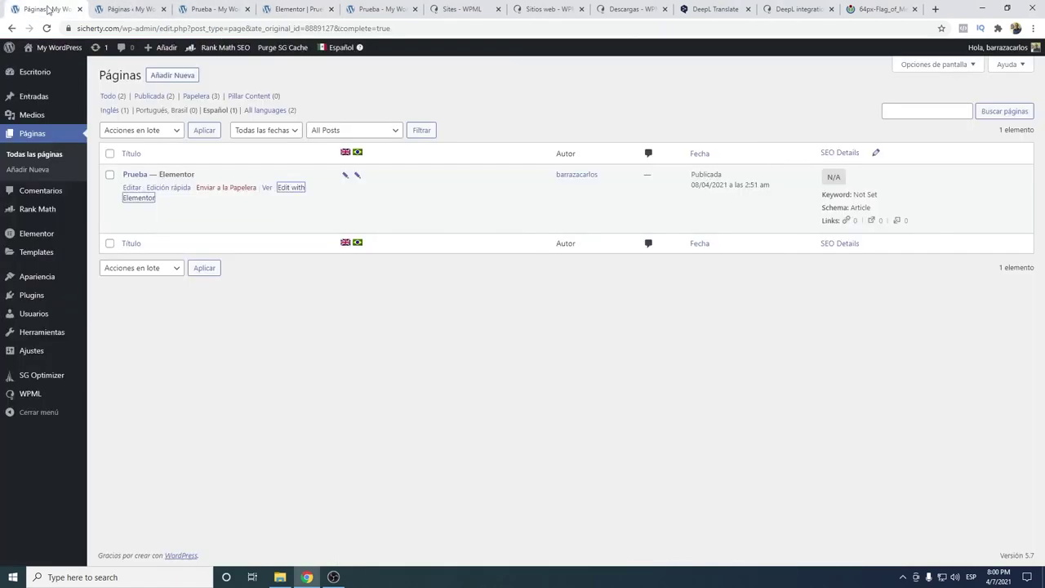
pyautogui.click(47, 29)
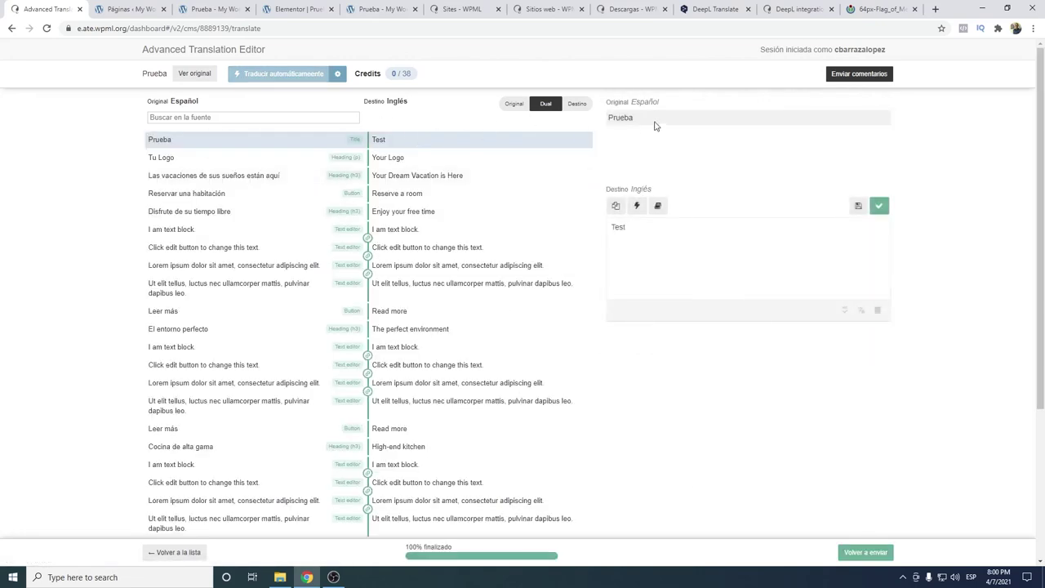
pyautogui.click(893, 555)
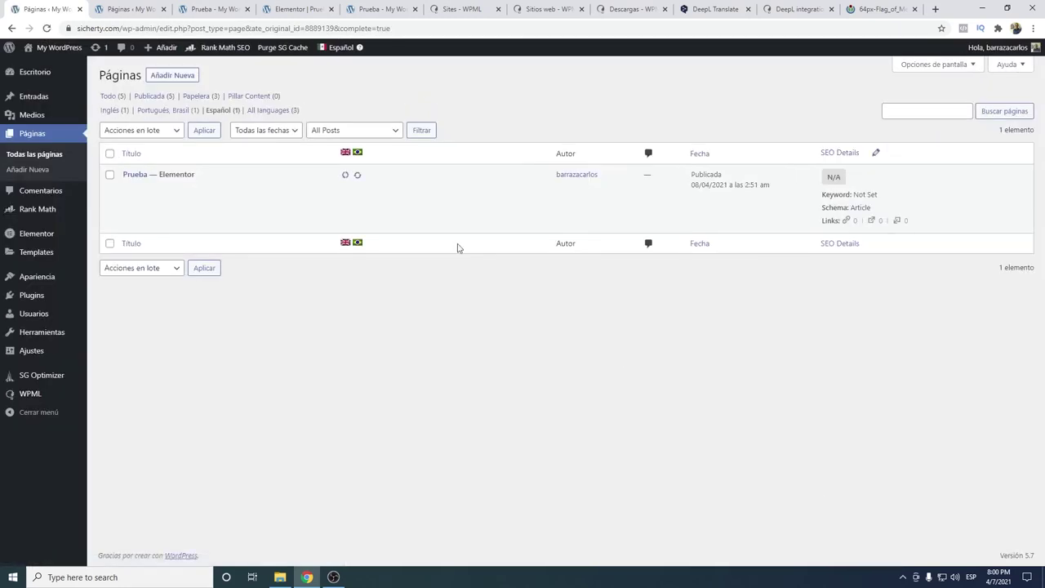
pyautogui.click(358, 175)
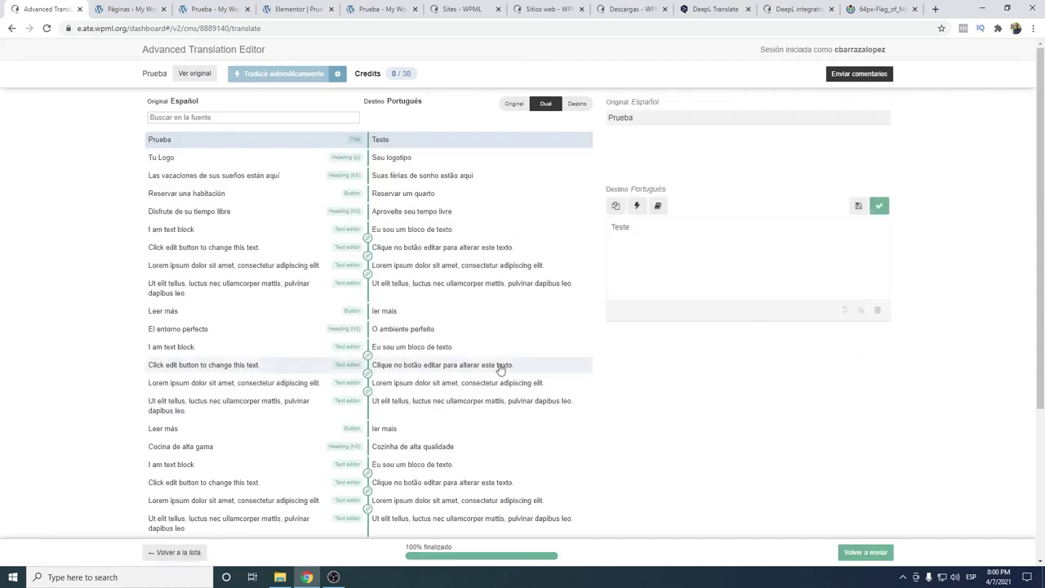
pyautogui.click(862, 554)
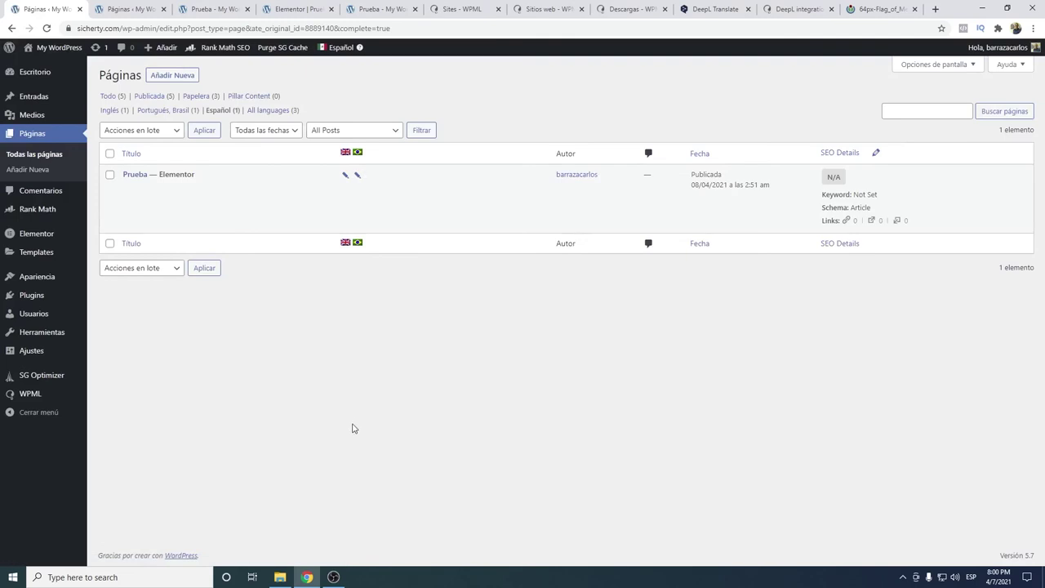
# Reload the published Prueba page and check the slug in the English version's web address.
pyautogui.click(197, 8)
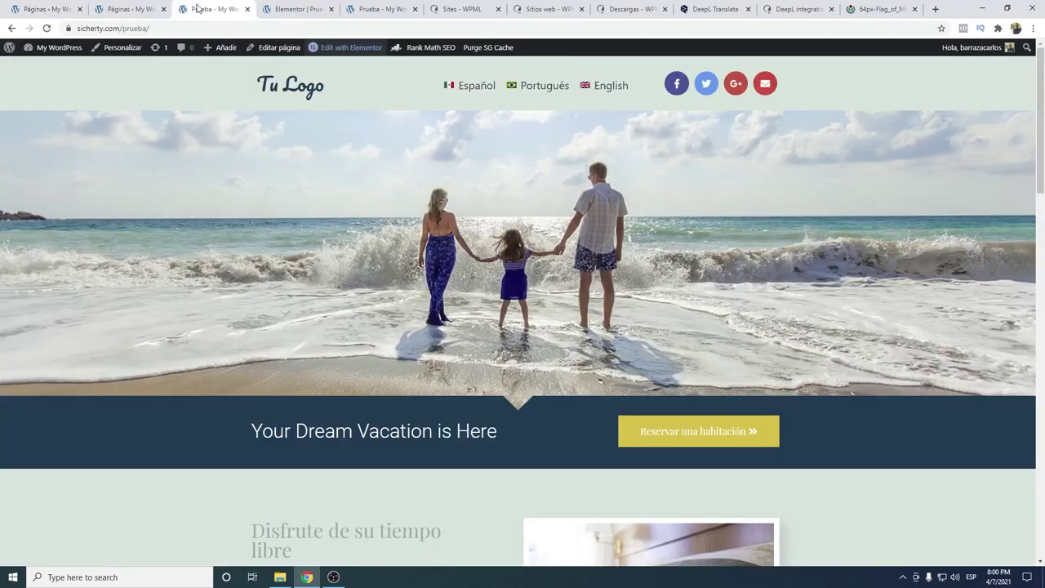
pyautogui.click(45, 30)
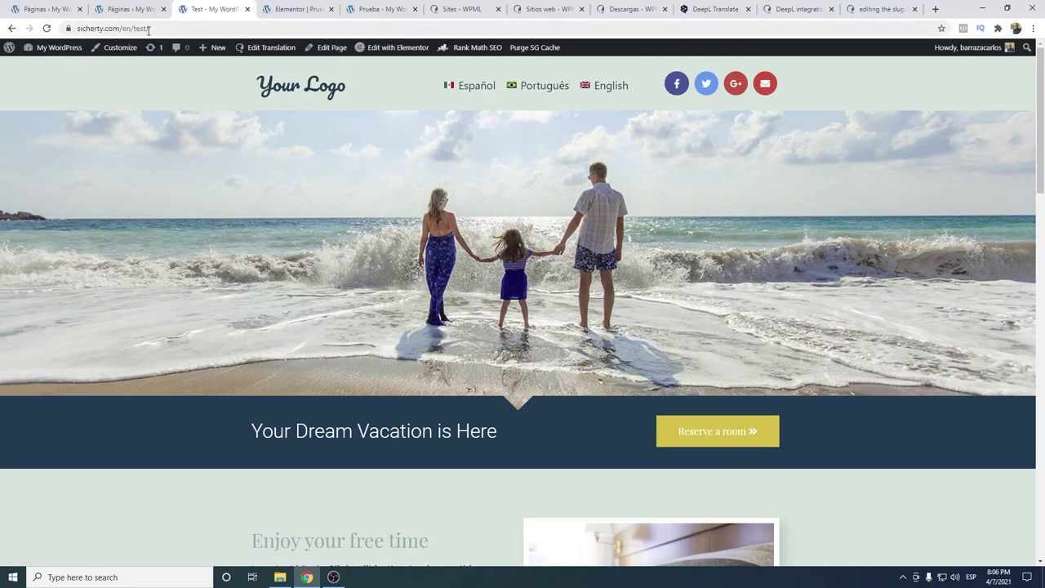
pyautogui.moveTo(152, 28); pyautogui.dragTo(135, 31)
# In WPML's settings, set the Page URL option for translated documents to Translate and save it.
pyautogui.click(62, 9)
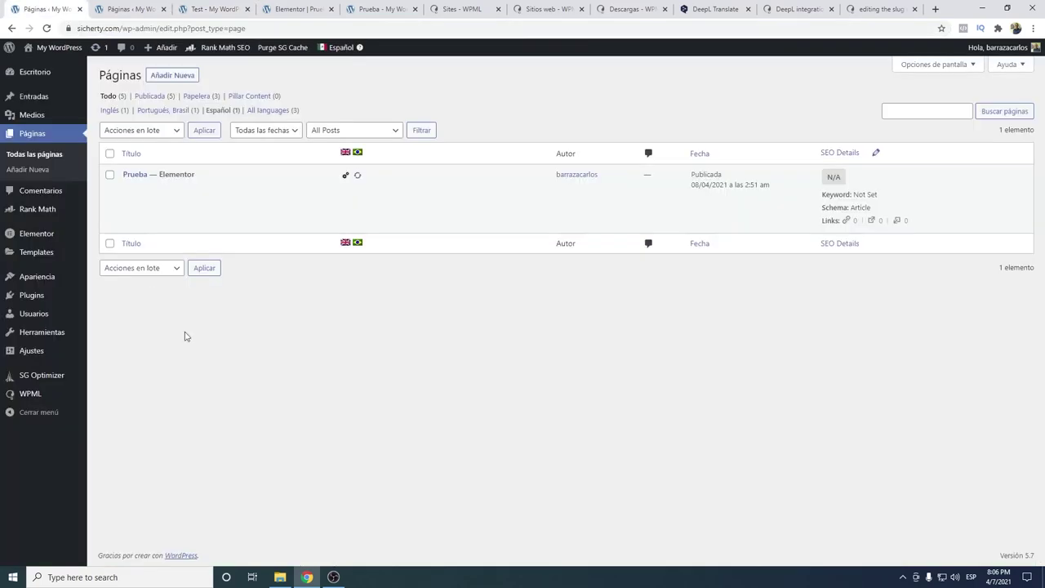
pyautogui.moveTo(49, 302)
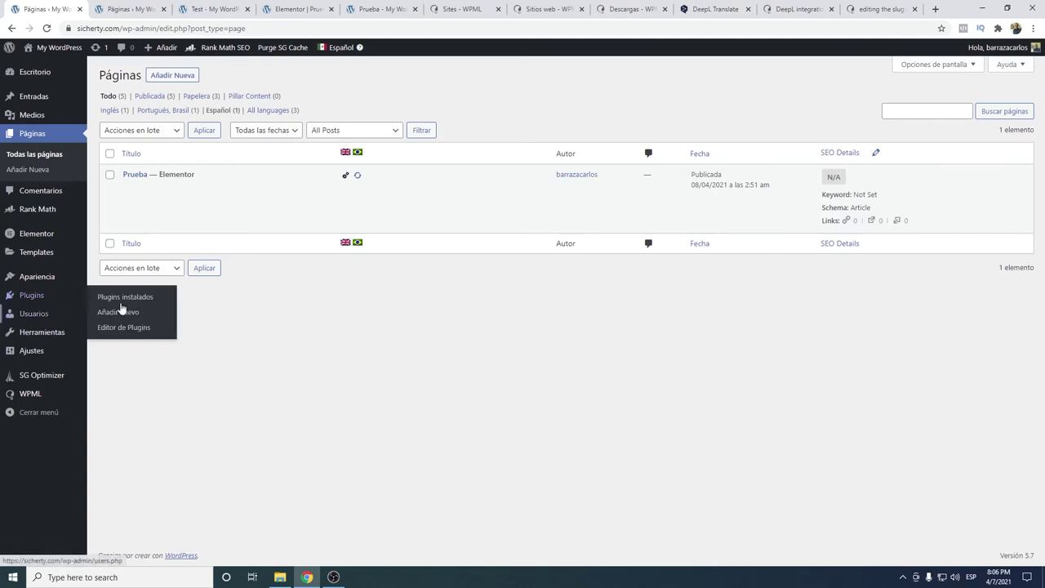
pyautogui.moveTo(34, 393)
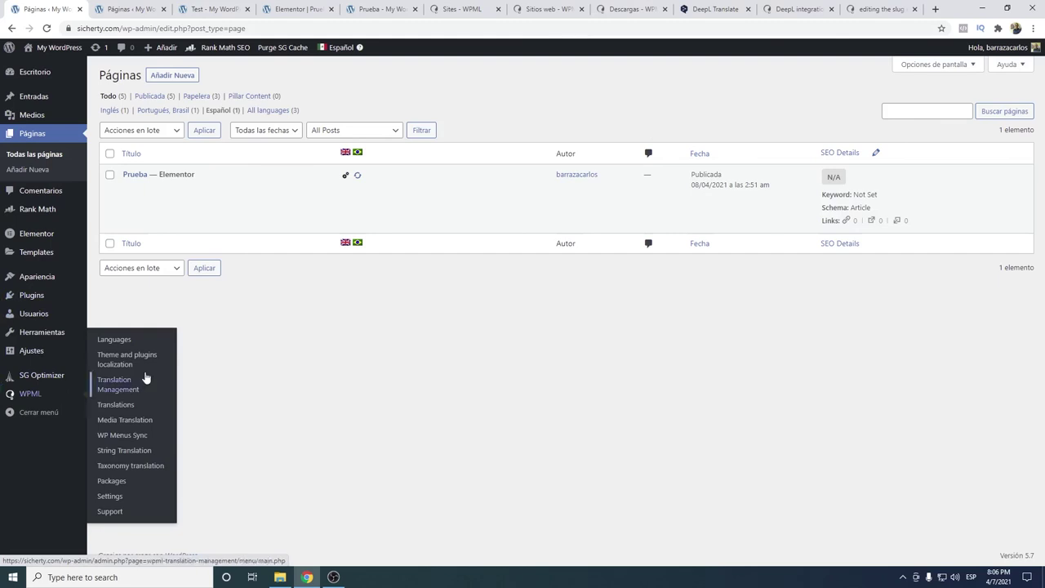
pyautogui.click(115, 497)
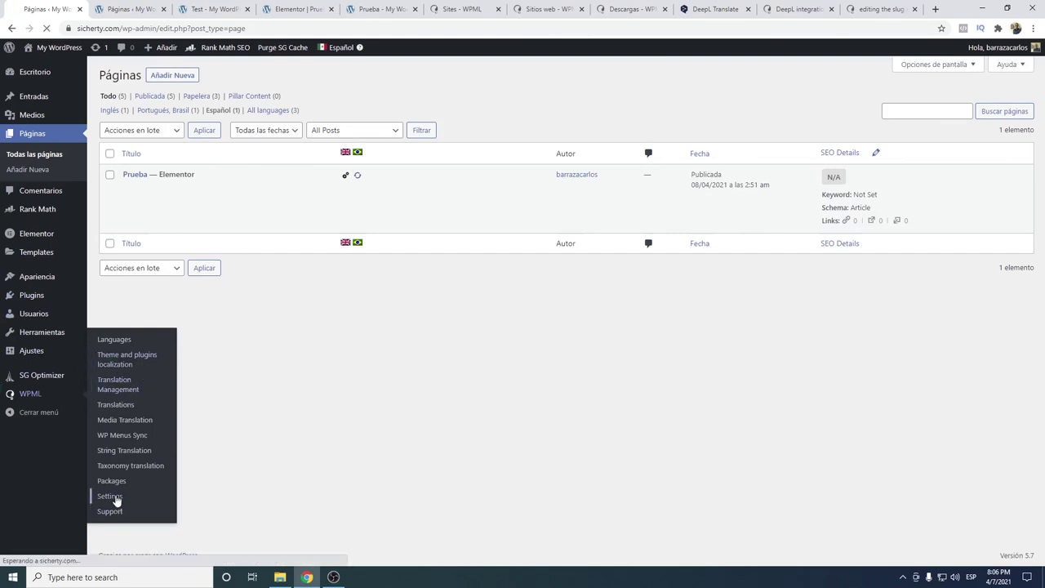
pyautogui.scroll(-5, 297, 301)
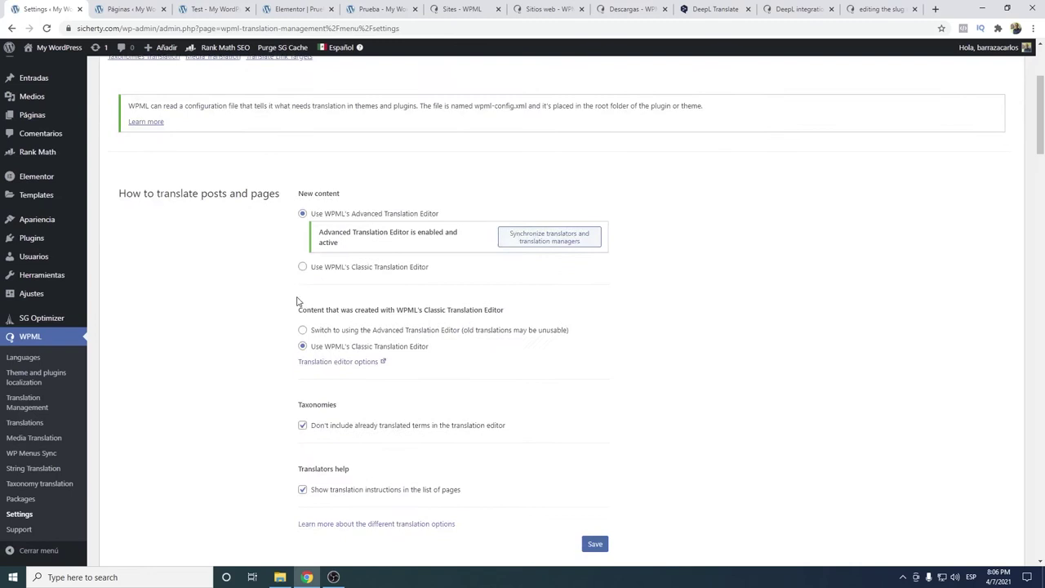
pyautogui.scroll(-12, 298, 301)
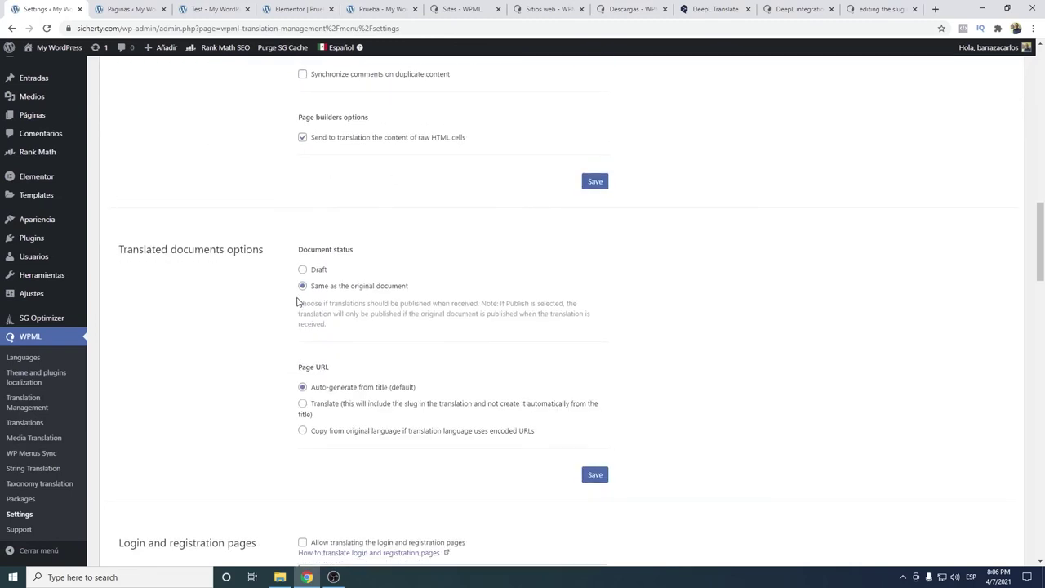
pyautogui.click(303, 305)
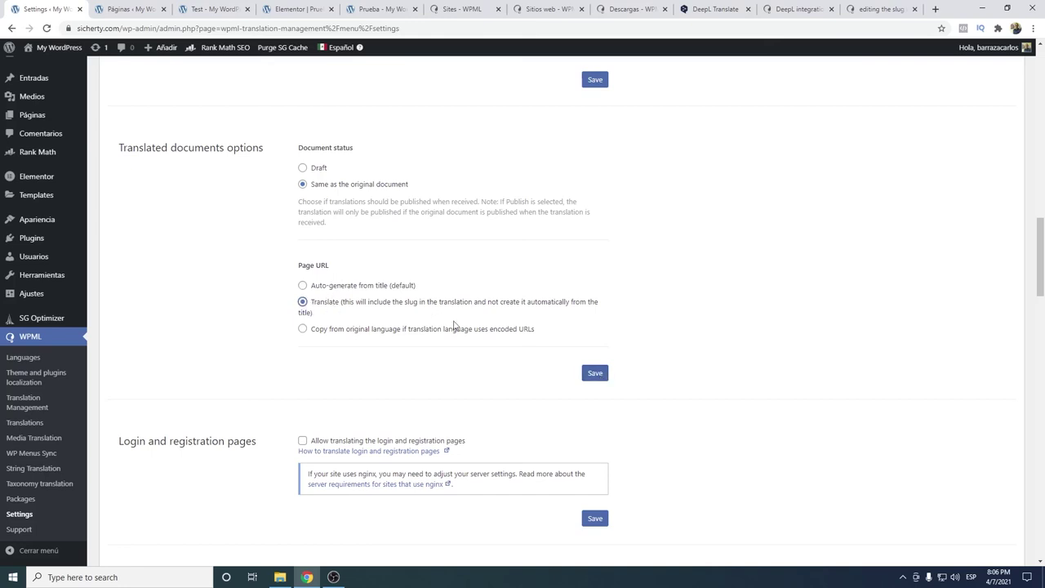
pyautogui.click(595, 374)
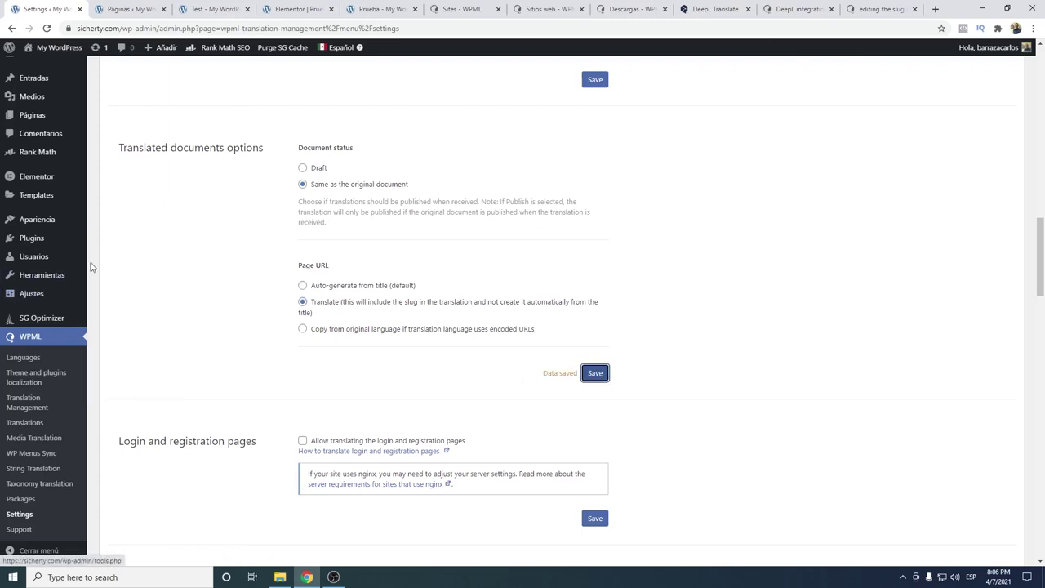
# Open the Prueba page in the WordPress editor, opting out of the translation-in-progress warning and continuing to edit.
pyautogui.moveTo(71, 119)
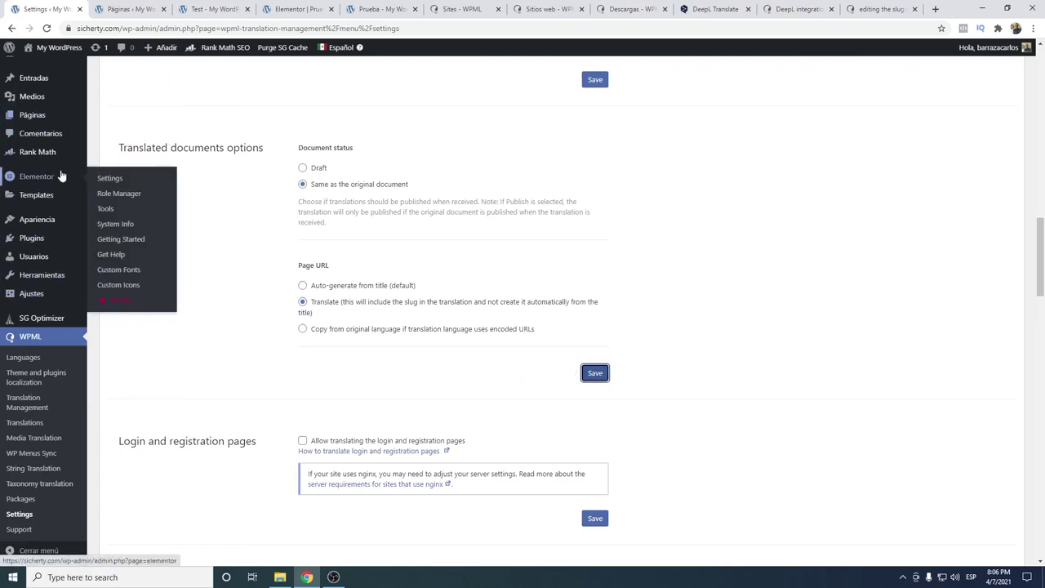
pyautogui.click(51, 119)
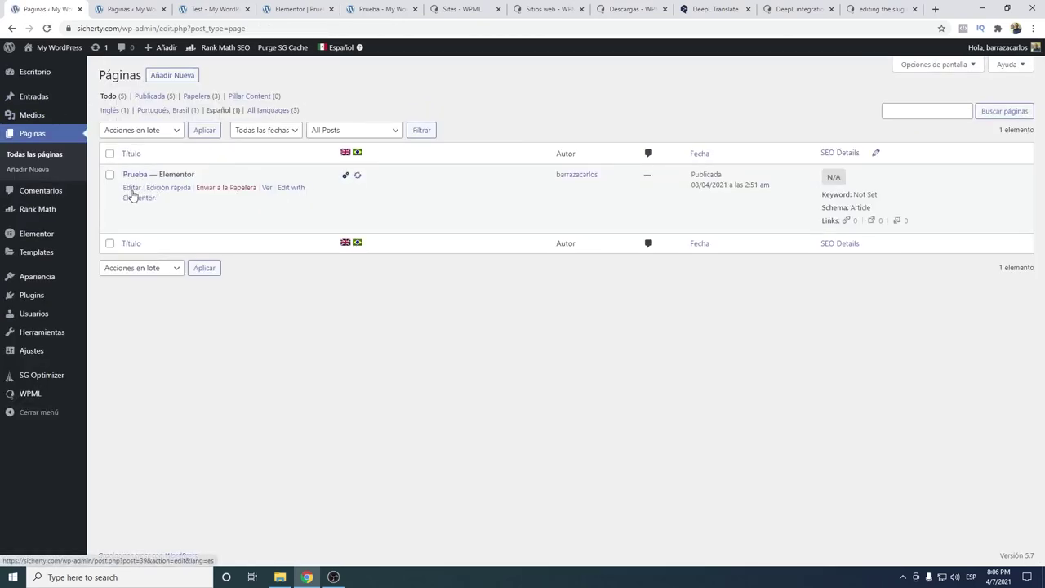
pyautogui.click(131, 188)
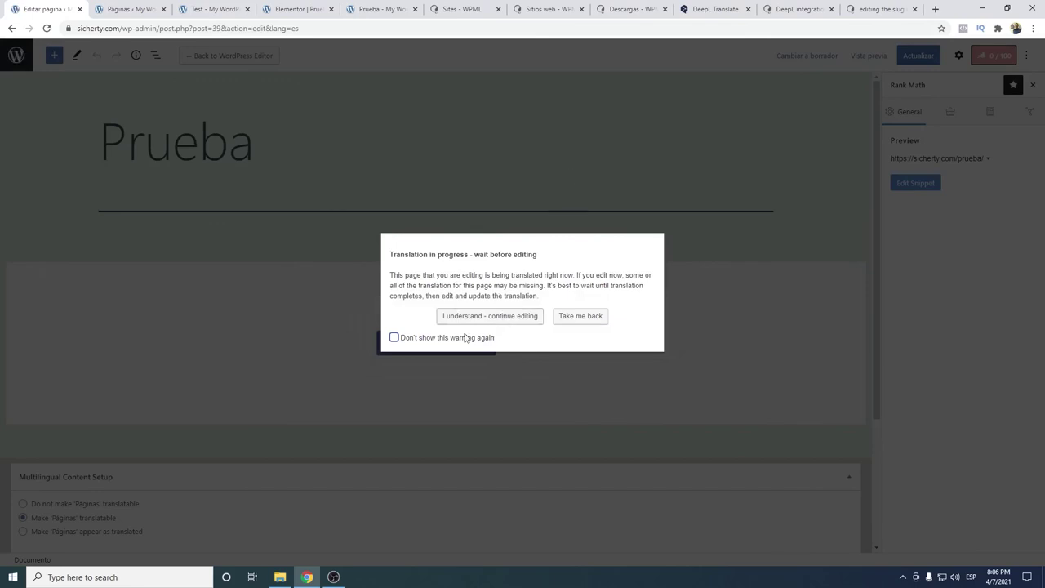
pyautogui.click(474, 338)
pyautogui.click(489, 317)
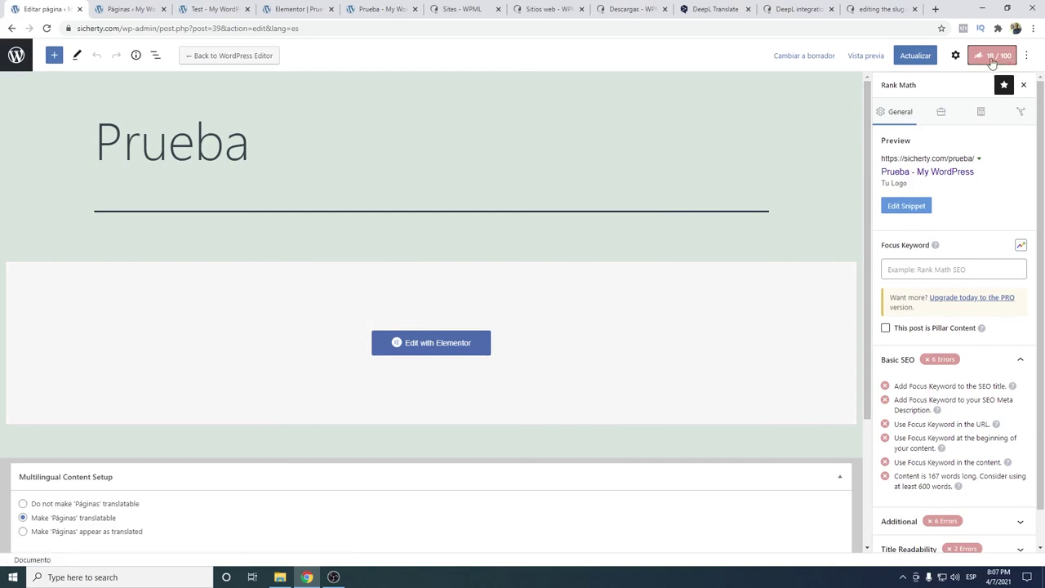
# Enter "Descripción para seo" as the description in the Prueba page's Rank Math snippet.
pyautogui.click(906, 206)
pyautogui.click(416, 434)
pyautogui.write('Descripción para seo')
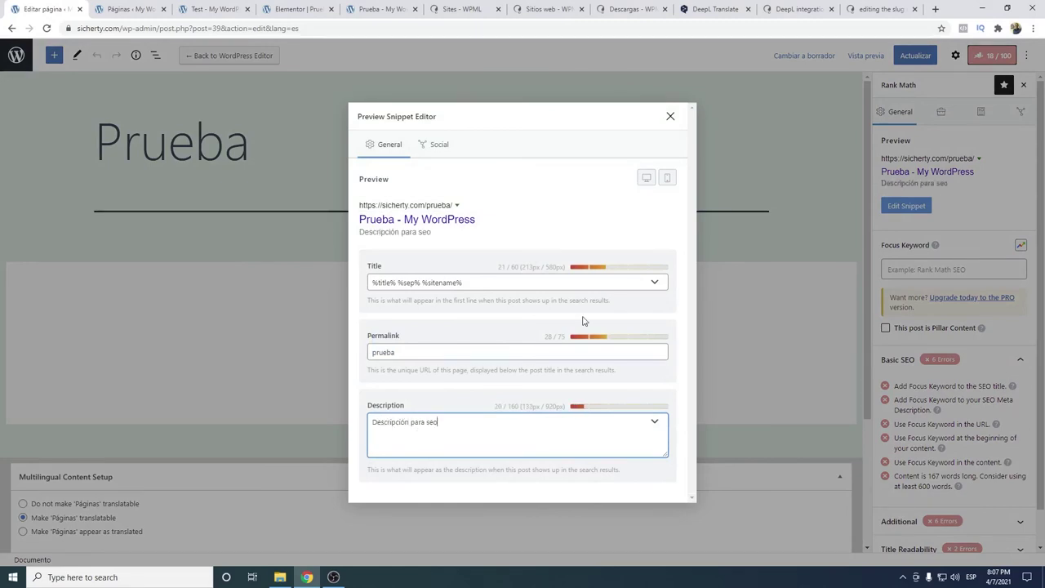
pyautogui.click(669, 117)
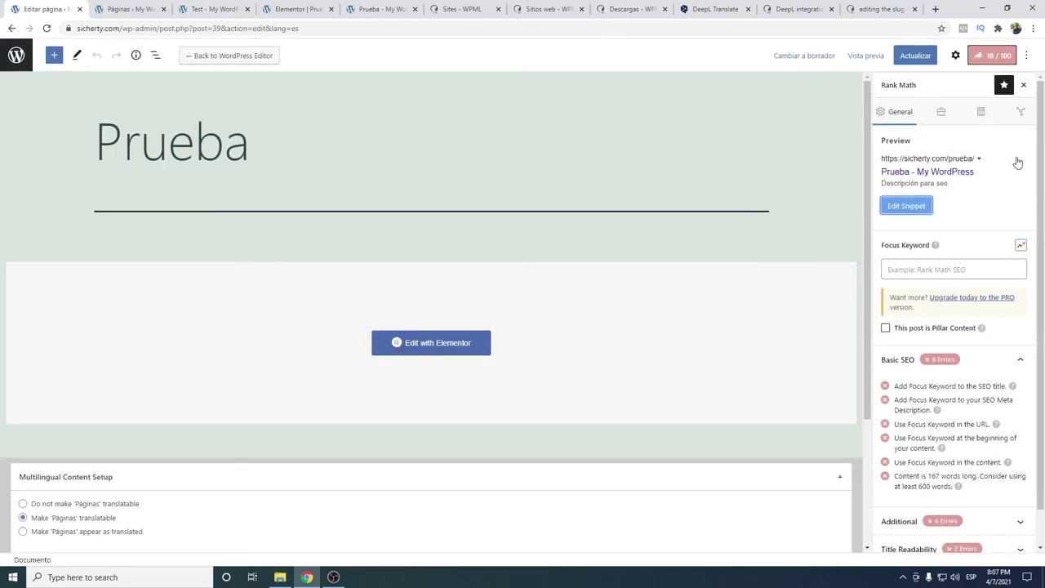
# Set the Prueba page's URL slug to prueba-para-seo, update the page and return to the pages list.
pyautogui.click(956, 55)
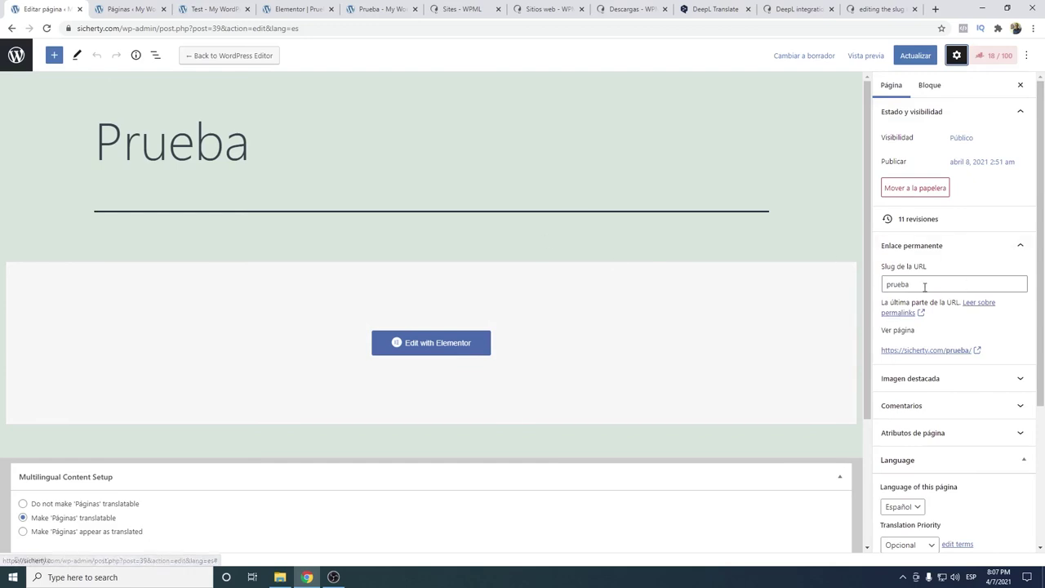
pyautogui.click(925, 286)
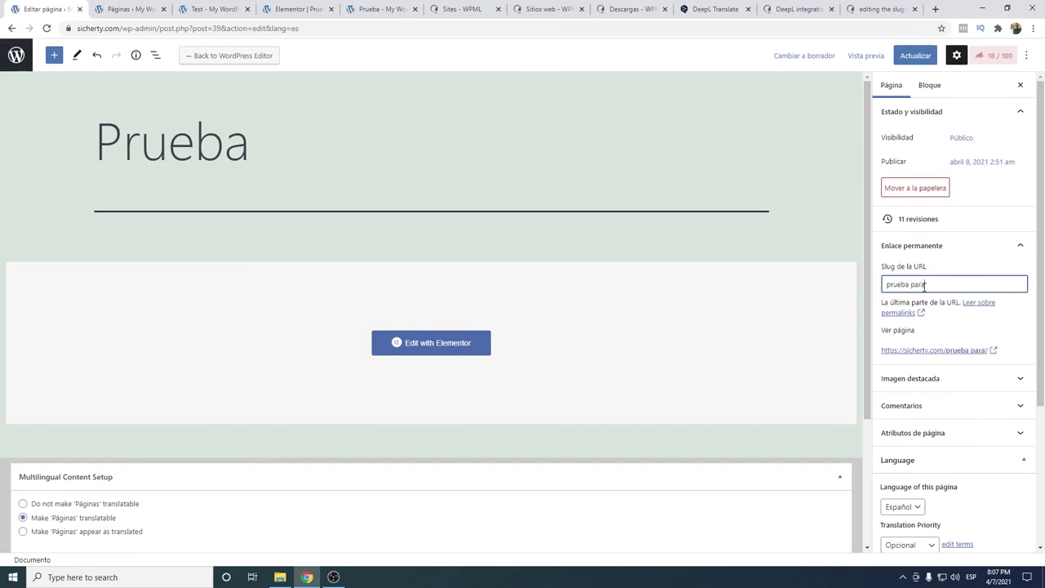
pyautogui.hotkey('ctrl', 'BackSpace')
pyautogui.hotkey('ctrl', 'BackSpace')
pyautogui.write('para')
pyautogui.click(908, 57)
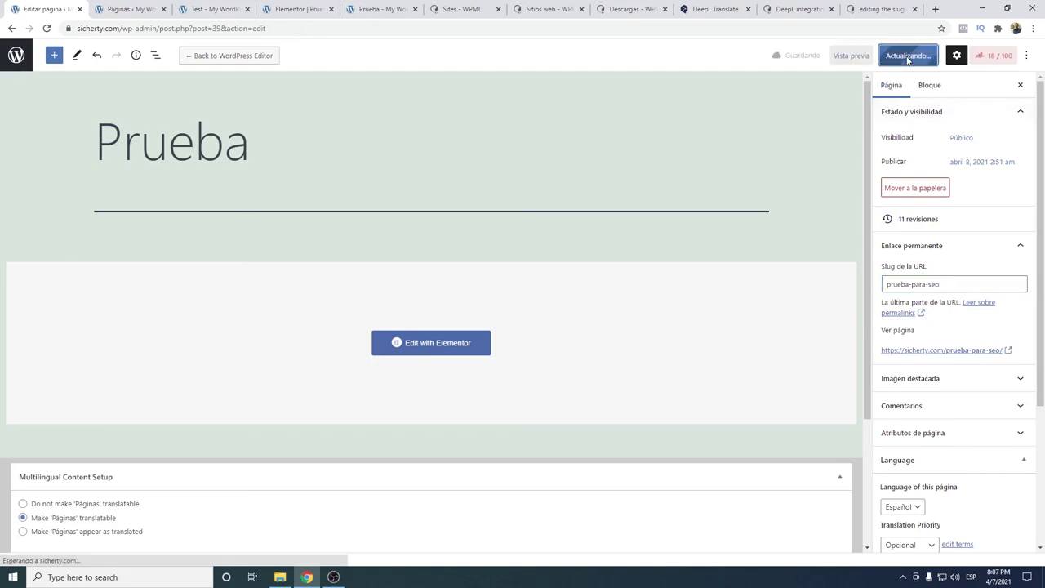
pyautogui.click(17, 66)
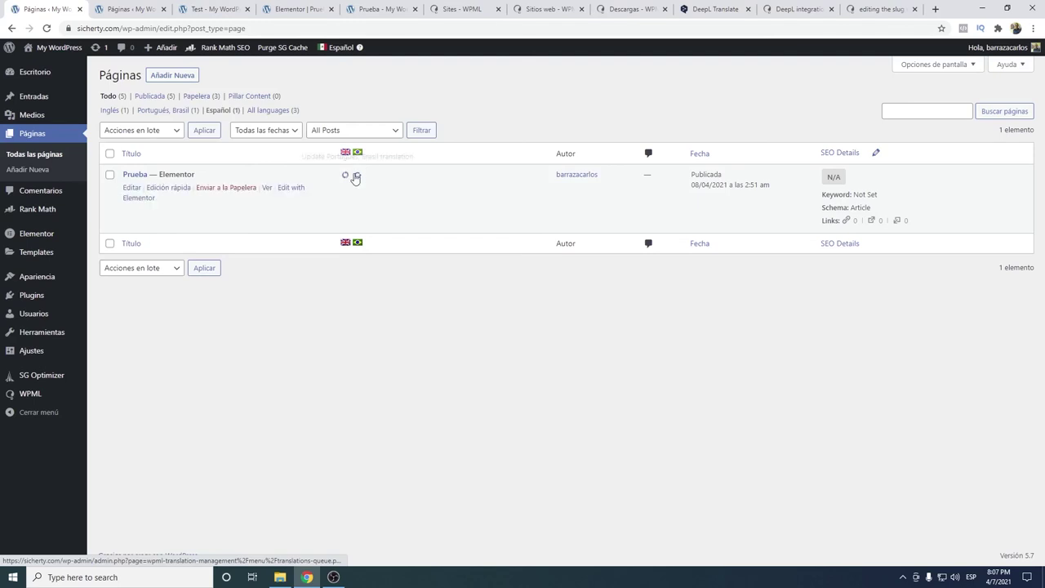
# Open the English translation of the Prueba page and check its untranslated SEO description and URL segments.
pyautogui.click(346, 176)
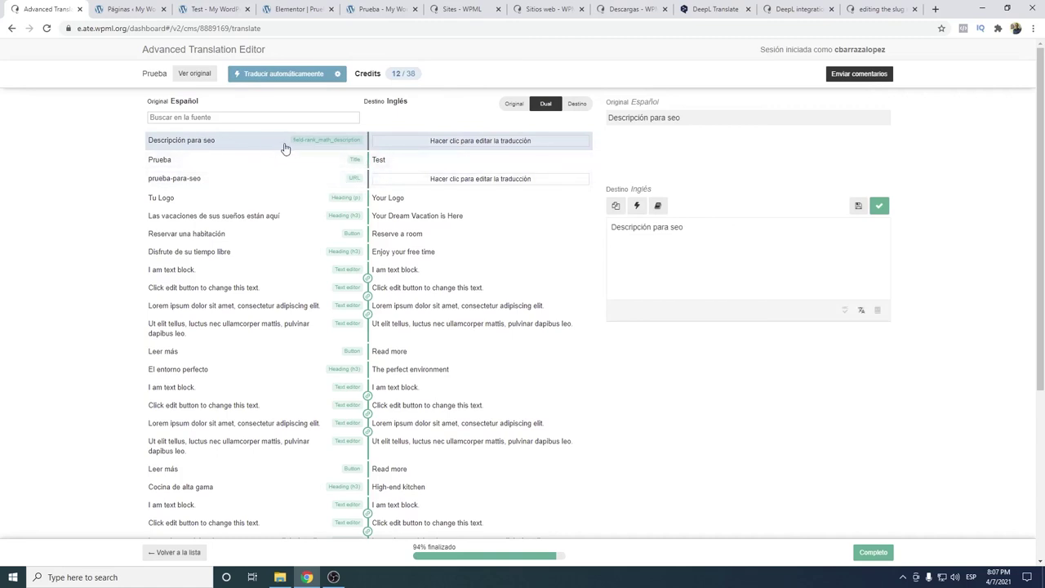
pyautogui.tripleClick(344, 149)
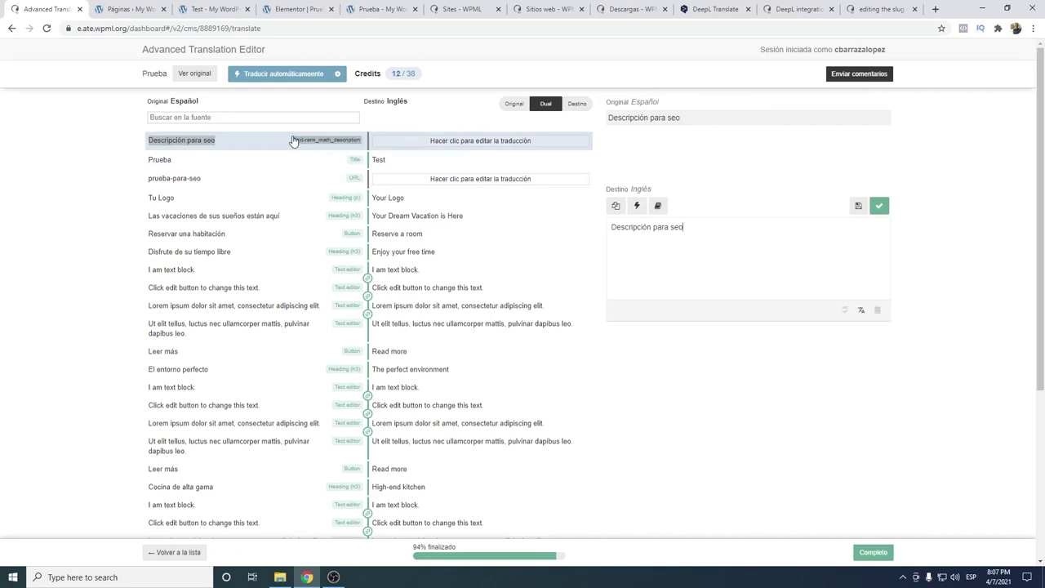
pyautogui.tripleClick(352, 180)
pyautogui.moveTo(352, 180); pyautogui.dragTo(147, 183)
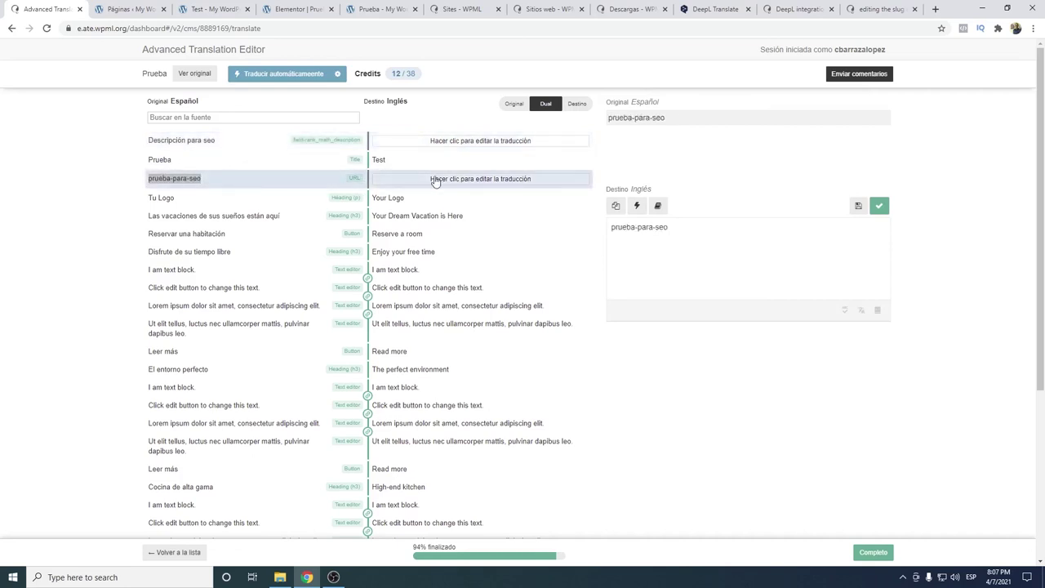
# Translate the SEO description to English (US) with DeepL, insert "Description for seo" as the translation and confirm the segment.
pyautogui.click(431, 142)
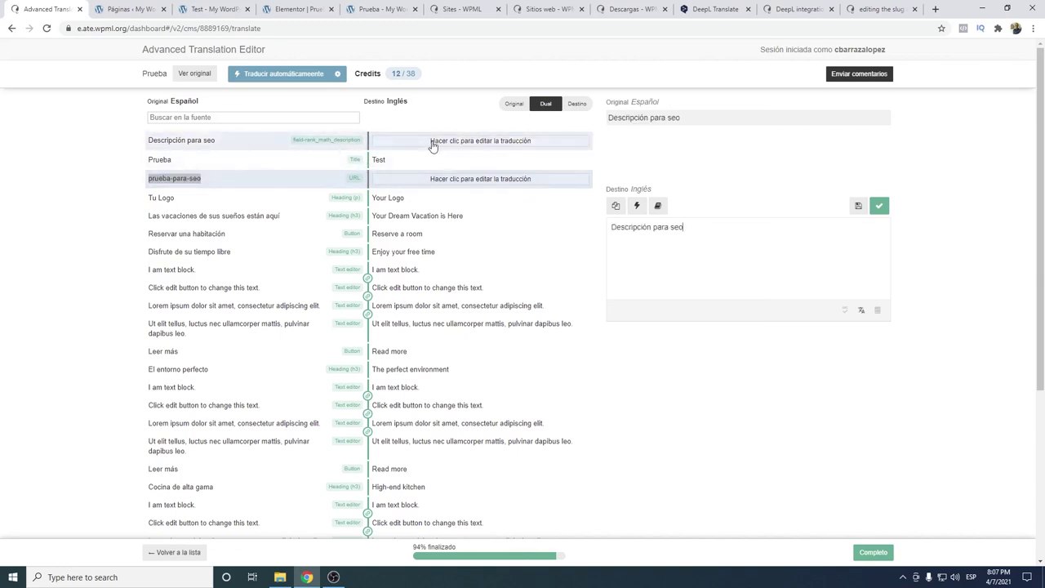
pyautogui.hotkey('ctrl', 'a')
pyautogui.hotkey('ctrl', 'c')
pyautogui.hotkey('ctrl', 'c')
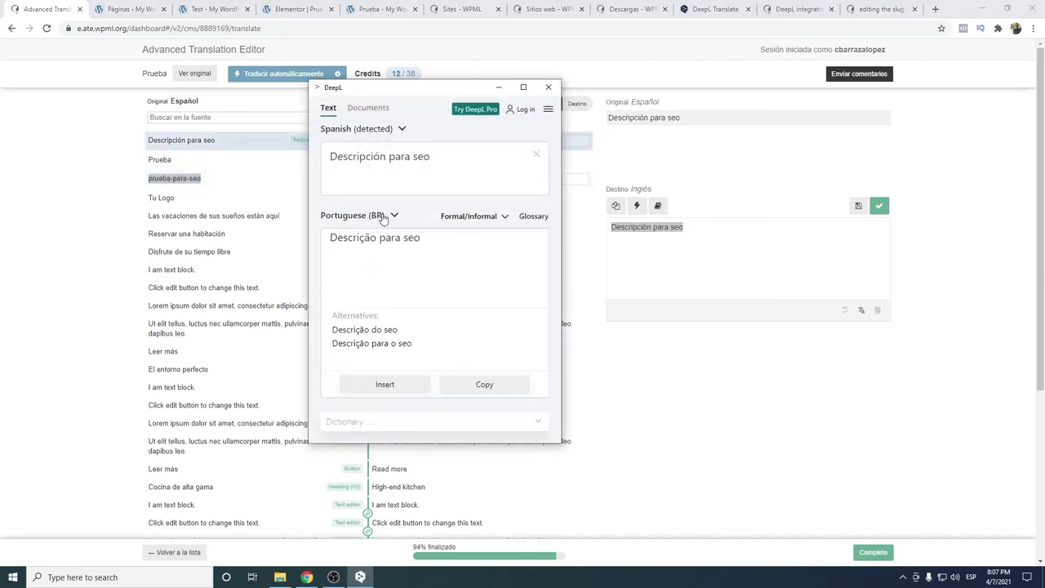
pyautogui.click(385, 217)
pyautogui.click(382, 333)
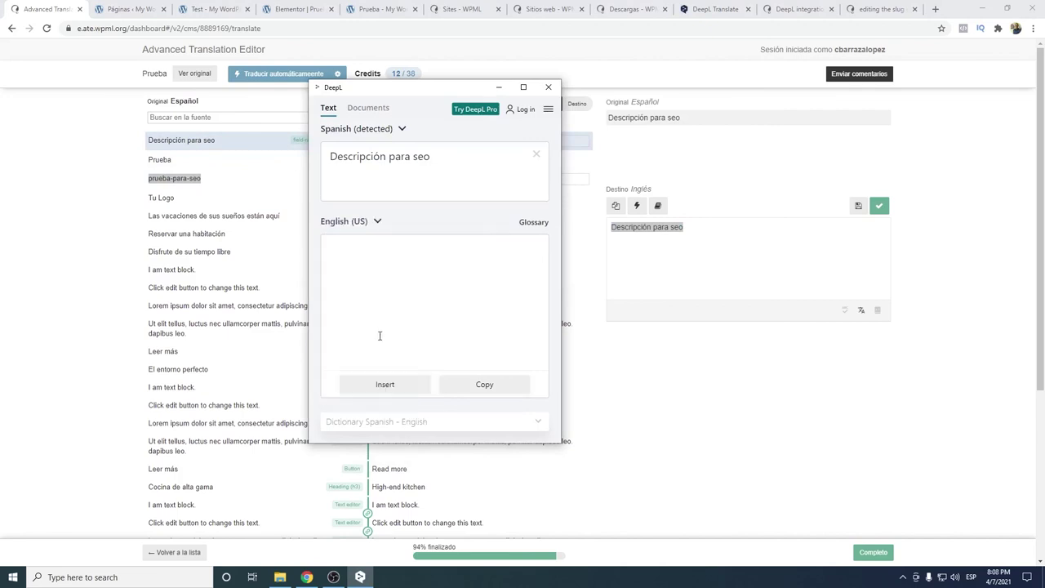
pyautogui.click(412, 390)
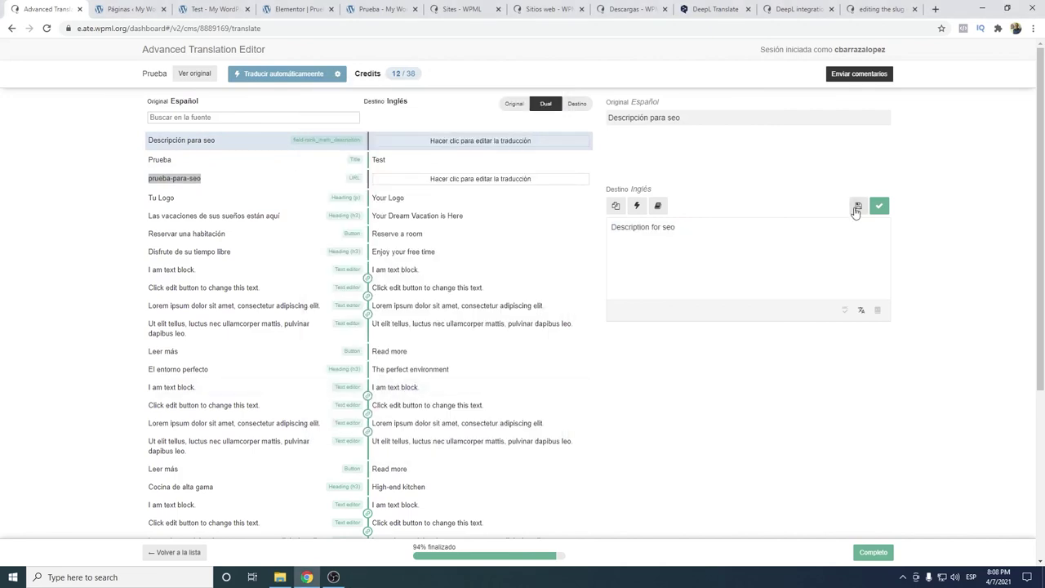
pyautogui.click(878, 206)
# Translate the URL segment as test-for-seo, confirm it and complete the English translation.
pyautogui.click(514, 179)
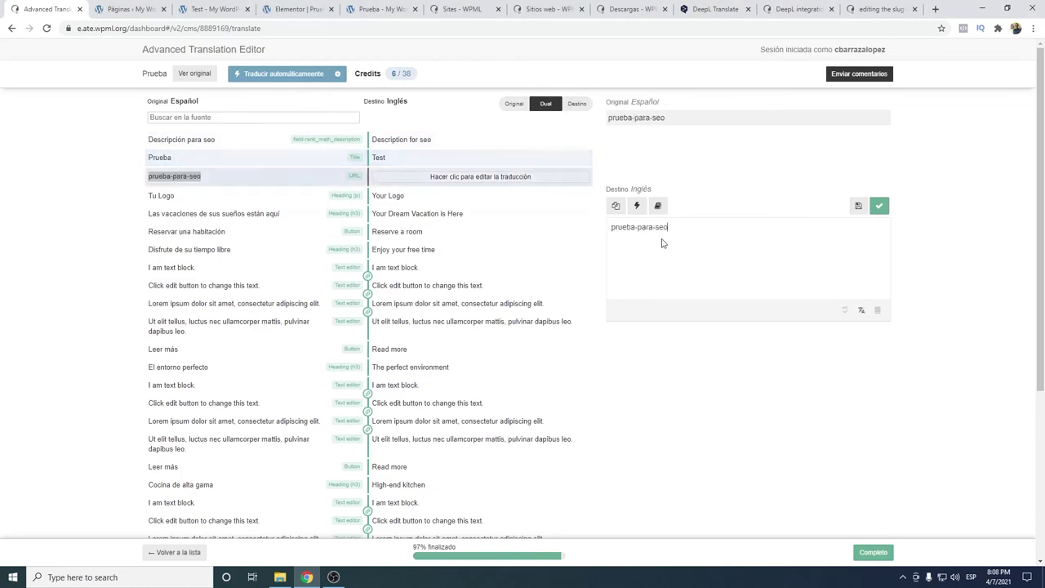
pyautogui.hotkey('ctrl', 'a')
pyautogui.write('tes')
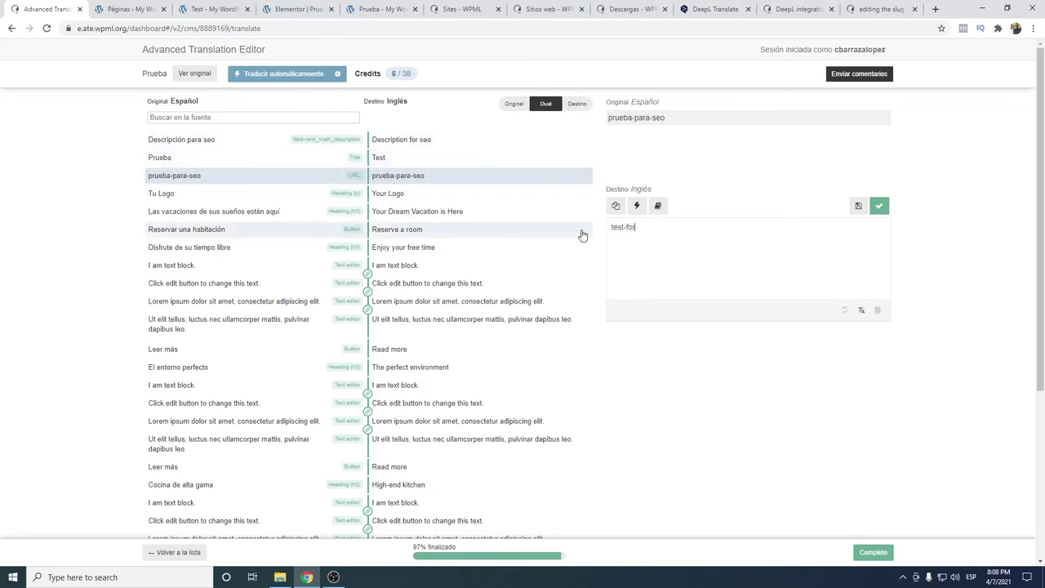
pyautogui.write('t-for-seo')
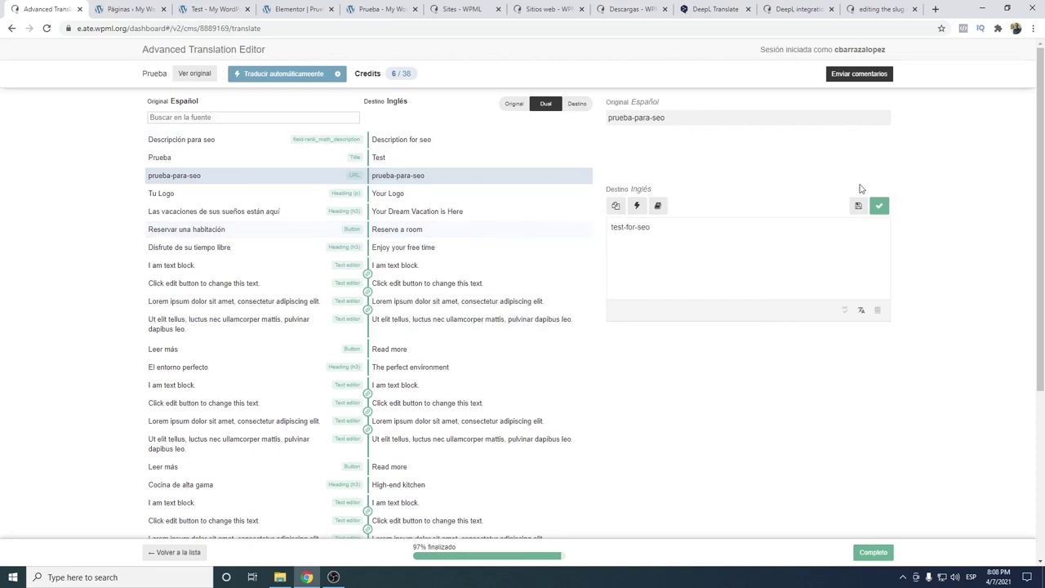
pyautogui.click(879, 206)
pyautogui.click(873, 553)
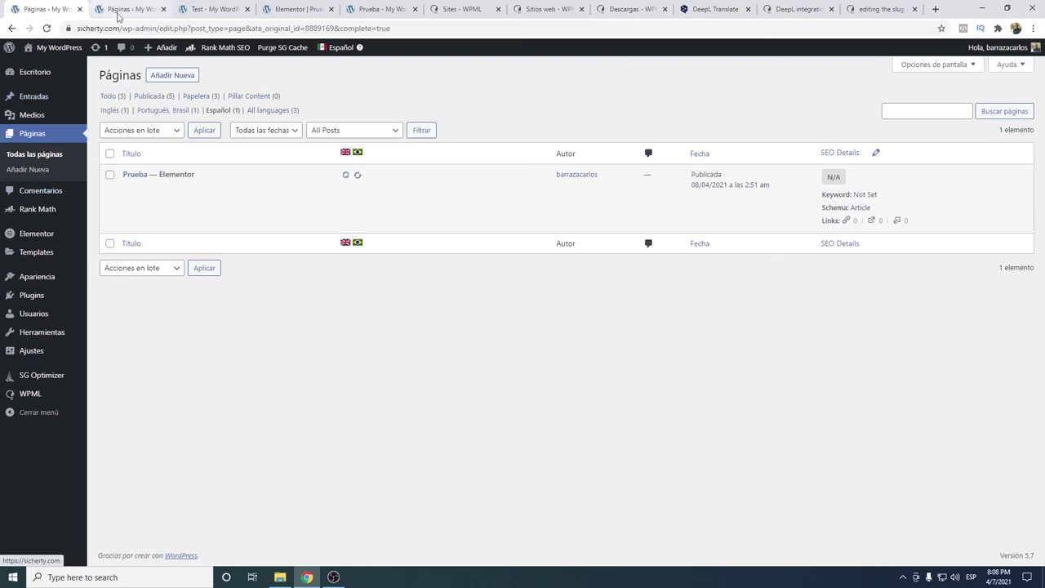
# In the Prueba page's Portuguese translation, insert DeepL's Brazilian Portuguese version "Descrição para seo" for the SEO description and confirm it.
pyautogui.click(358, 177)
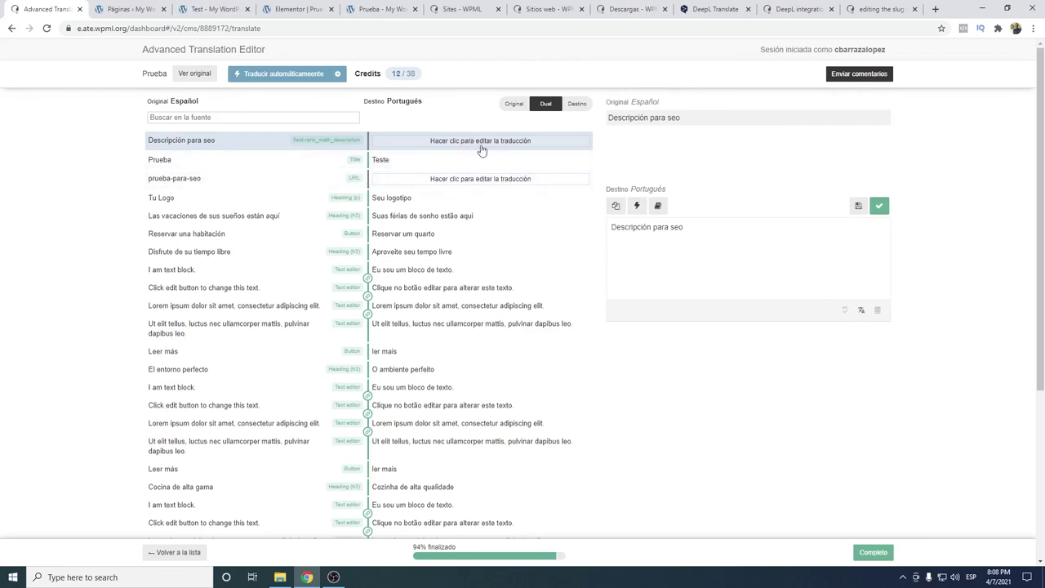
pyautogui.tripleClick(700, 228)
pyautogui.hotkey('ctrl', 'c')
pyautogui.hotkey('ctrl', 'c')
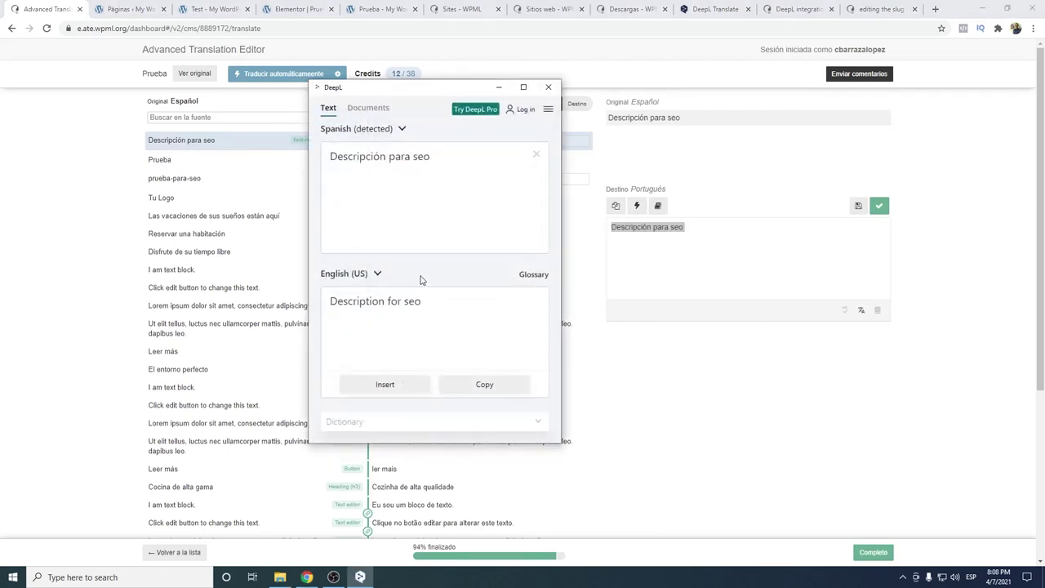
pyautogui.click(377, 275)
pyautogui.scroll(-5, 409, 388)
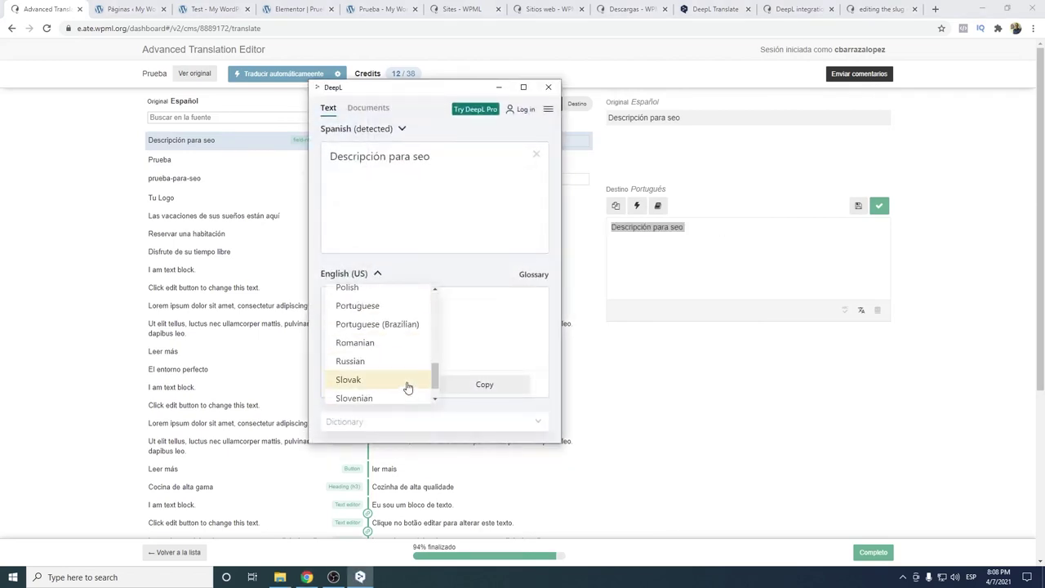
pyautogui.click(400, 331)
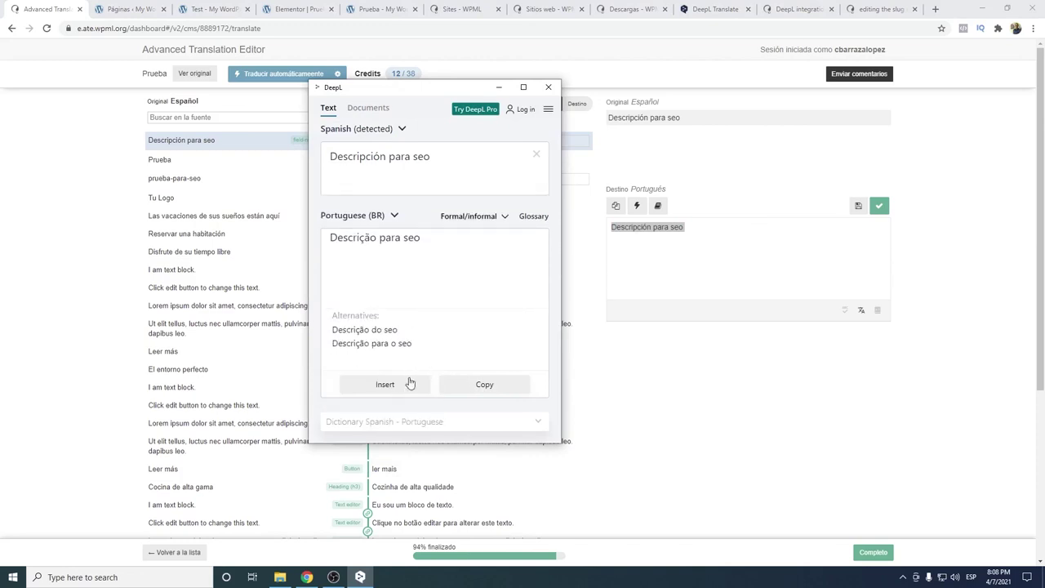
pyautogui.click(384, 385)
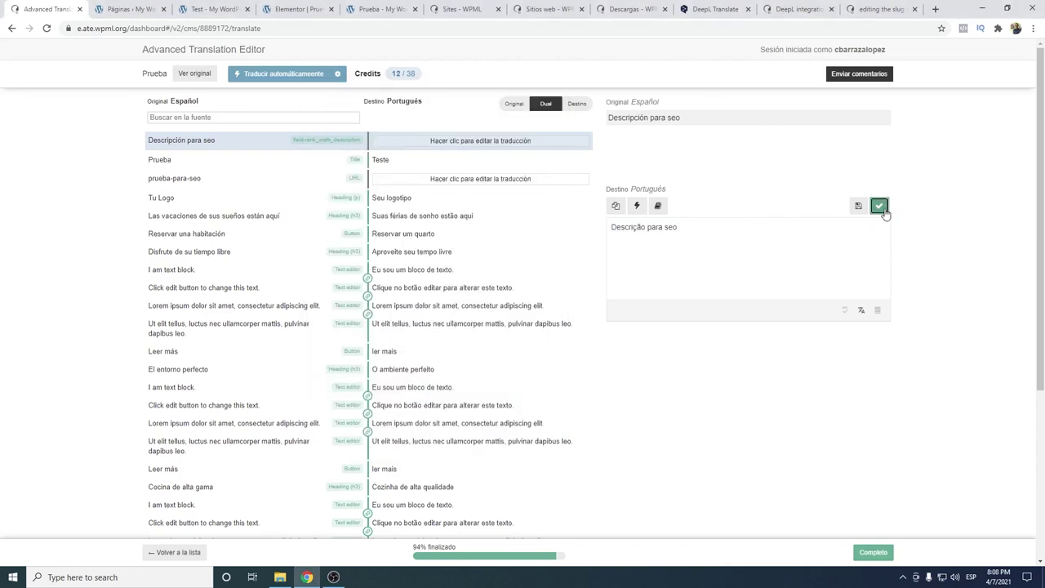
pyautogui.click(880, 210)
# Look up the Brazilian Portuguese translation of "prueba para seo" in DeepL, using the URL segment's text with spaces instead of hyphens.
pyautogui.hotkey('ctrl', 'a')
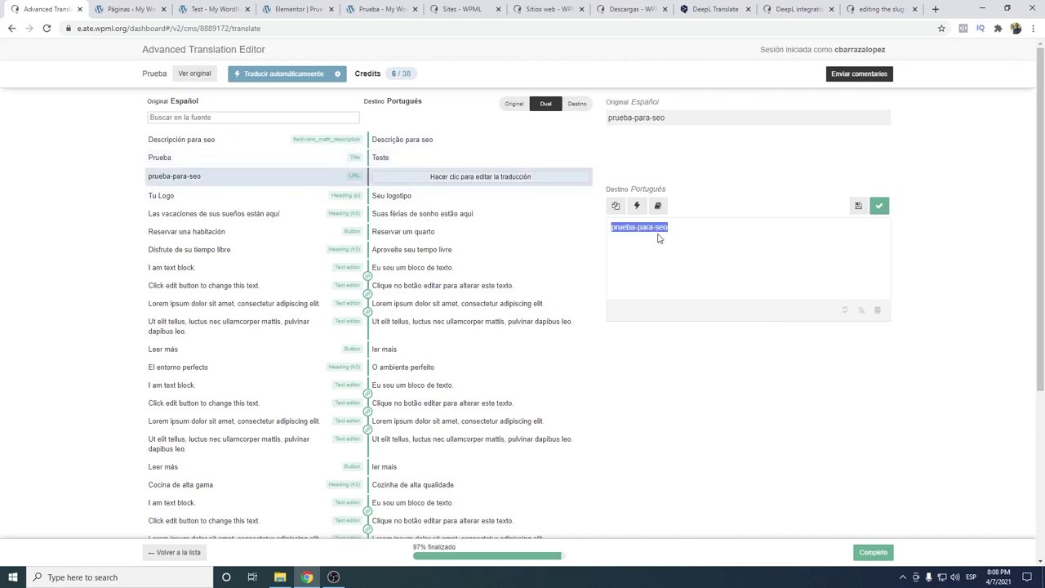
pyautogui.hotkey('ctrl', 'c')
pyautogui.hotkey('ctrl', 'c')
pyautogui.click(373, 156)
pyautogui.press('BackSpace')
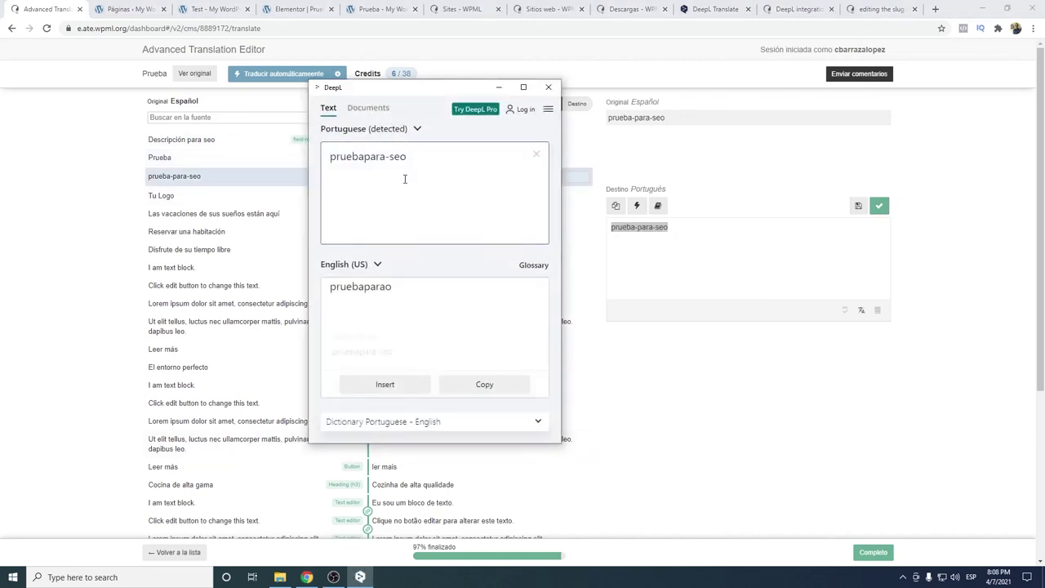
pyautogui.press('BackSpace')
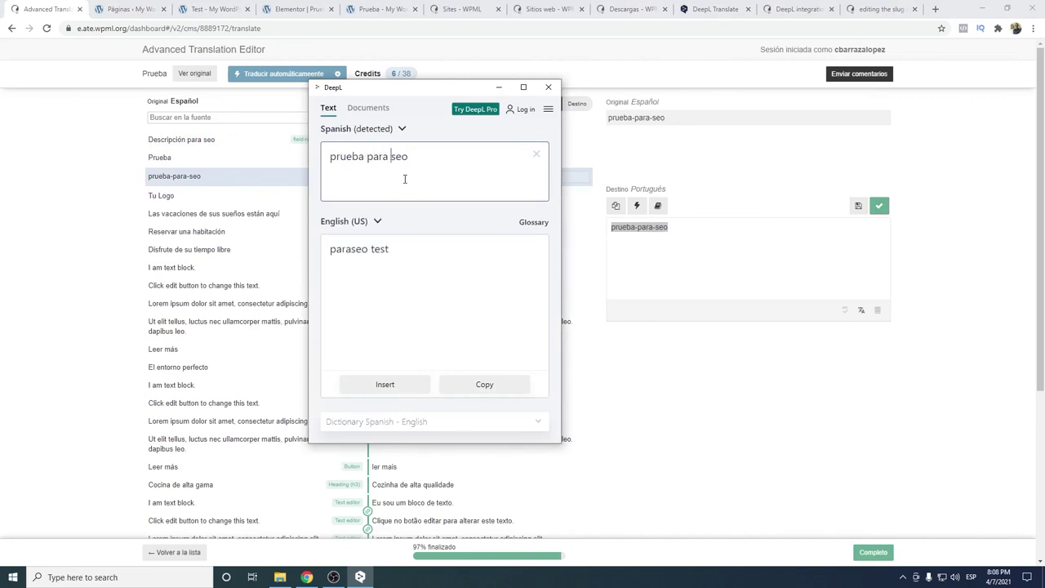
pyautogui.click(374, 217)
pyautogui.scroll(-5, 378, 310)
pyautogui.click(392, 298)
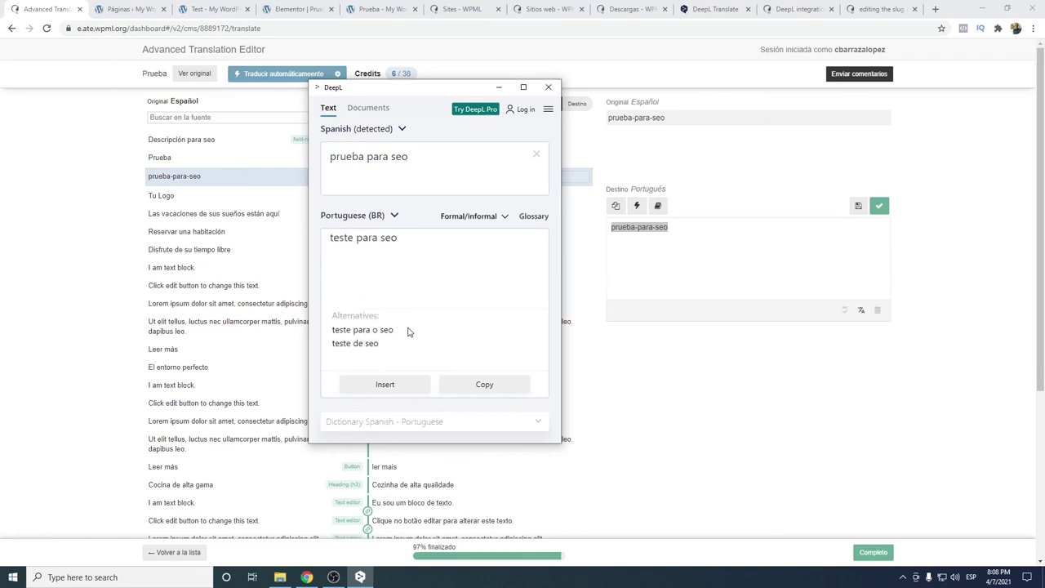
pyautogui.click(715, 357)
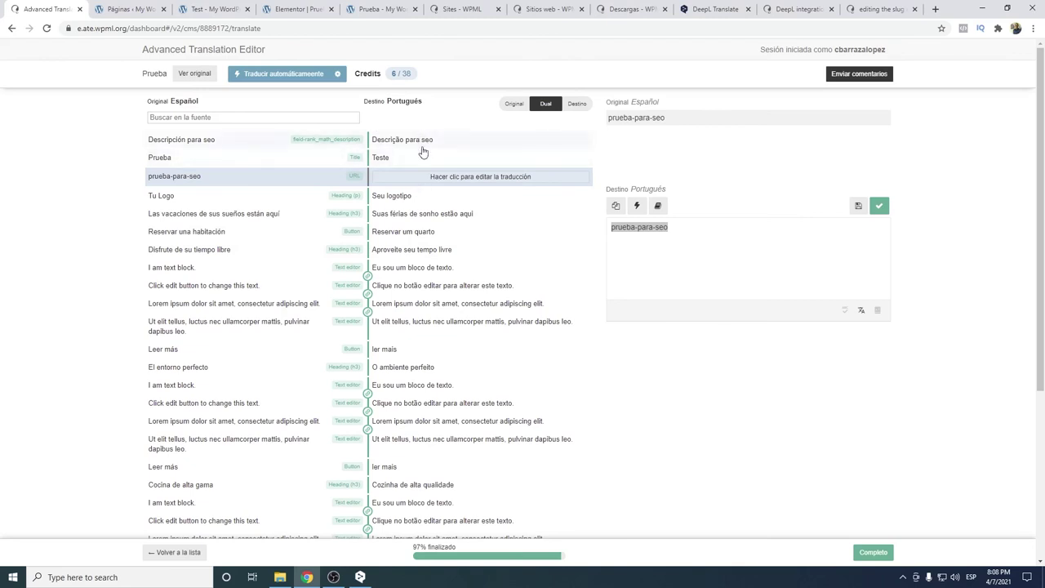
# Change the Portuguese URL translation to teste-para-seo, confirm the segment and complete the Portuguese translation.
pyautogui.click(675, 227)
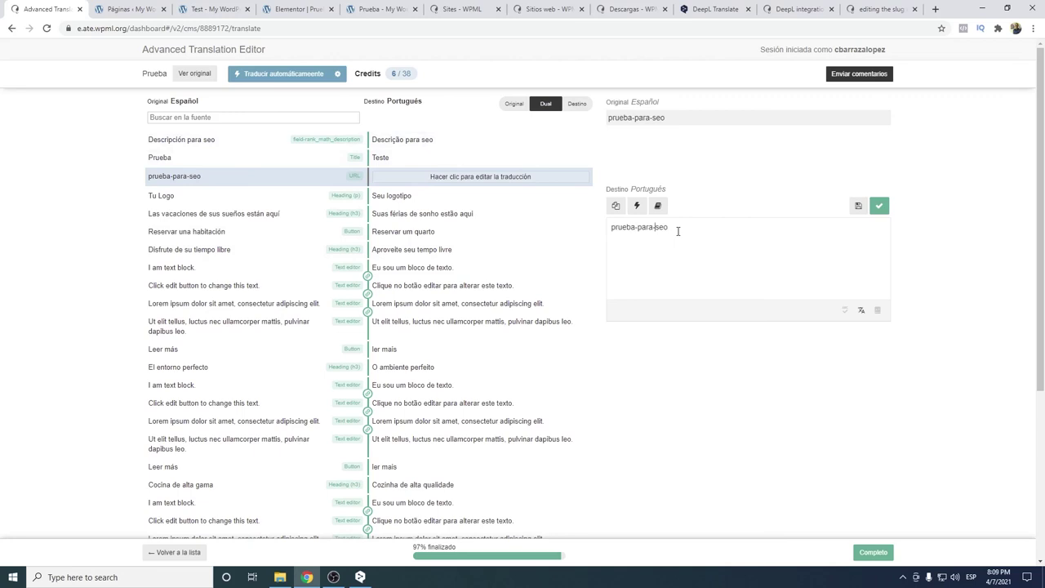
pyautogui.press('BackSpace')
pyautogui.press('BackSpace')
pyautogui.press('BackSpace')
pyautogui.press('BackSpace')
pyautogui.press('BackSpace')
pyautogui.press('BackSpace')
pyautogui.write('teste')
pyautogui.click(879, 206)
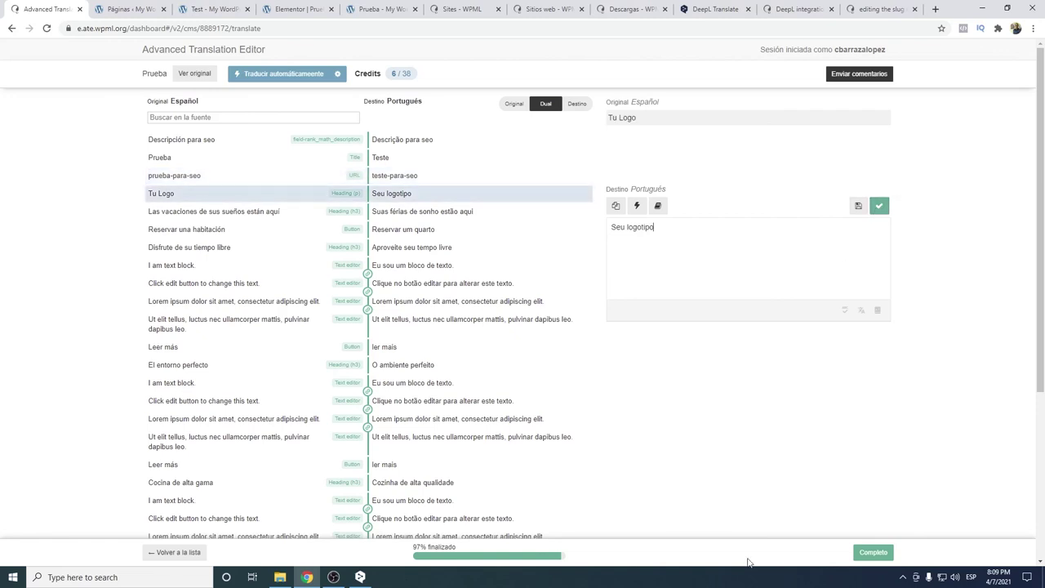
pyautogui.click(876, 554)
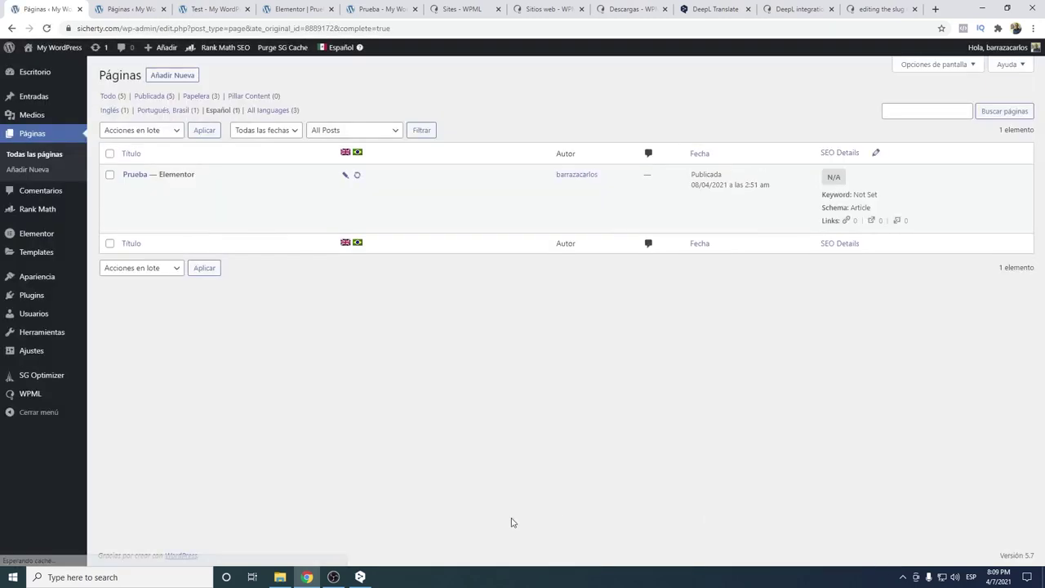
# View the published Prueba page in a new browser tab.
pyautogui.rightClick(265, 188)
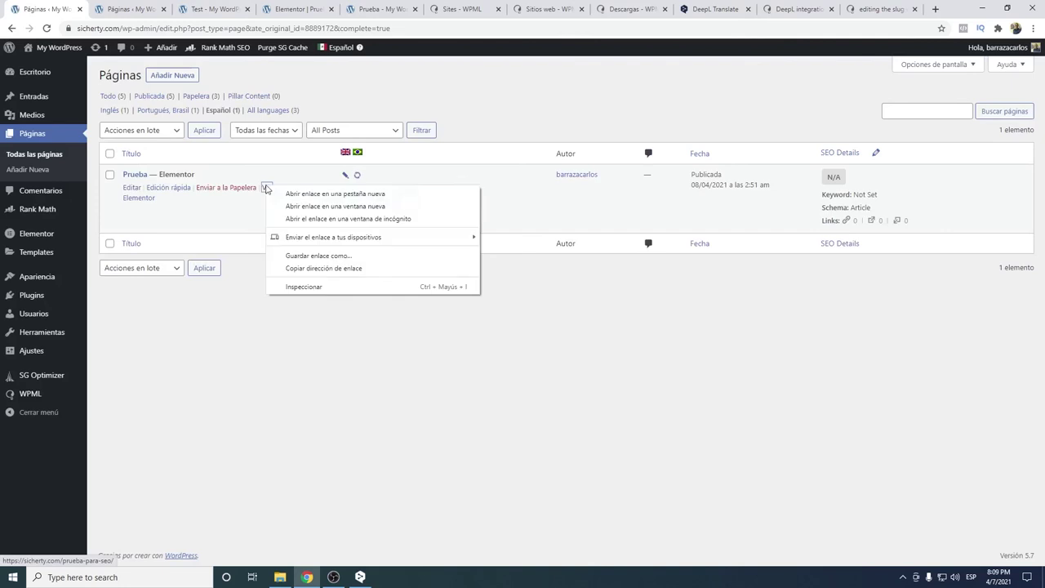
pyautogui.click(295, 197)
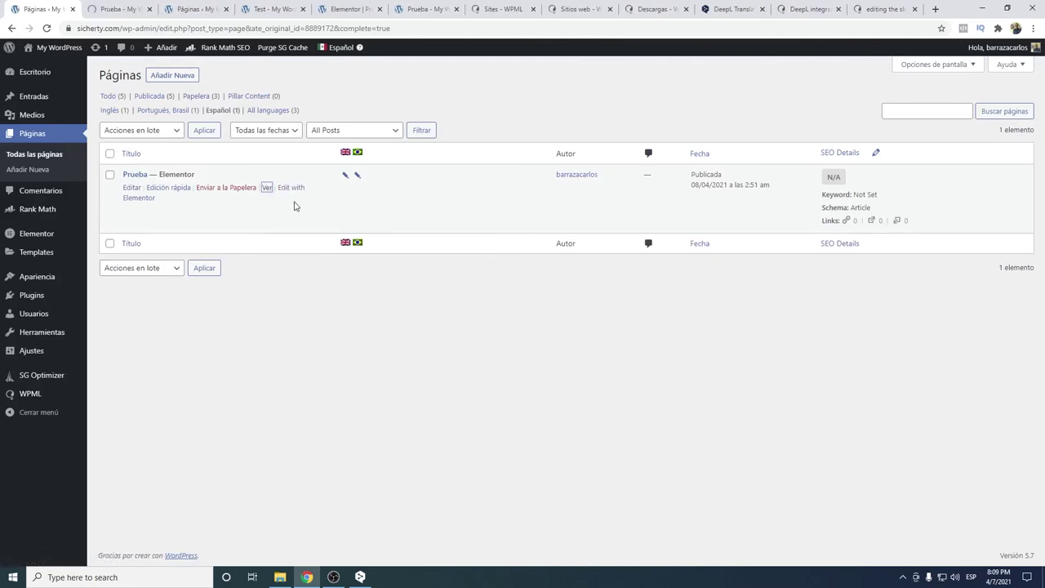
pyautogui.click(144, 8)
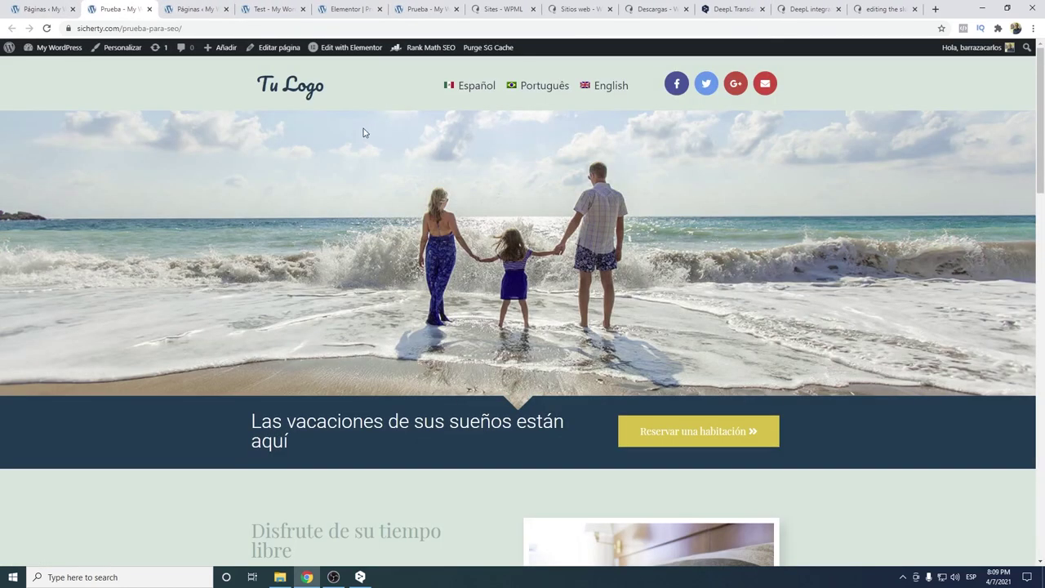
# Inspect the Prueba page's source code for its alternate-language links and SEO meta tags, then return to the live page.
pyautogui.rightClick(207, 181)
pyautogui.click(245, 331)
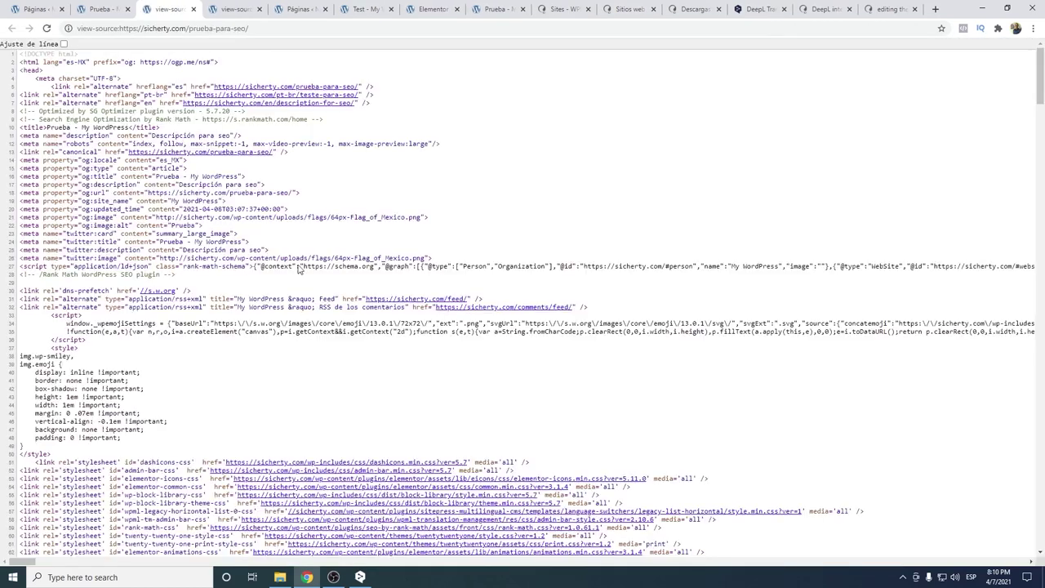
pyautogui.moveTo(181, 184); pyautogui.dragTo(157, 177)
pyautogui.click(159, 177)
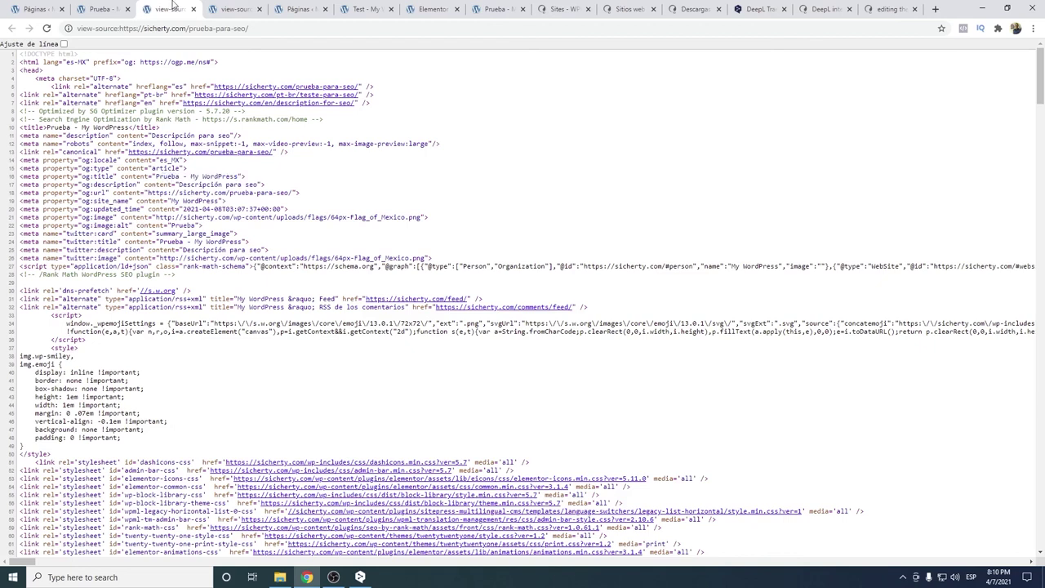
pyautogui.click(102, 9)
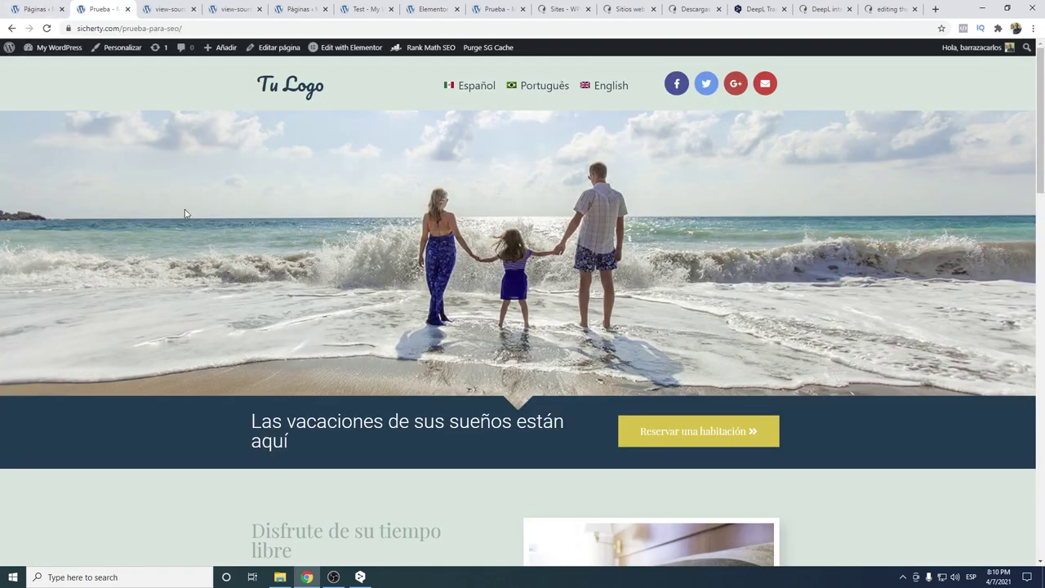